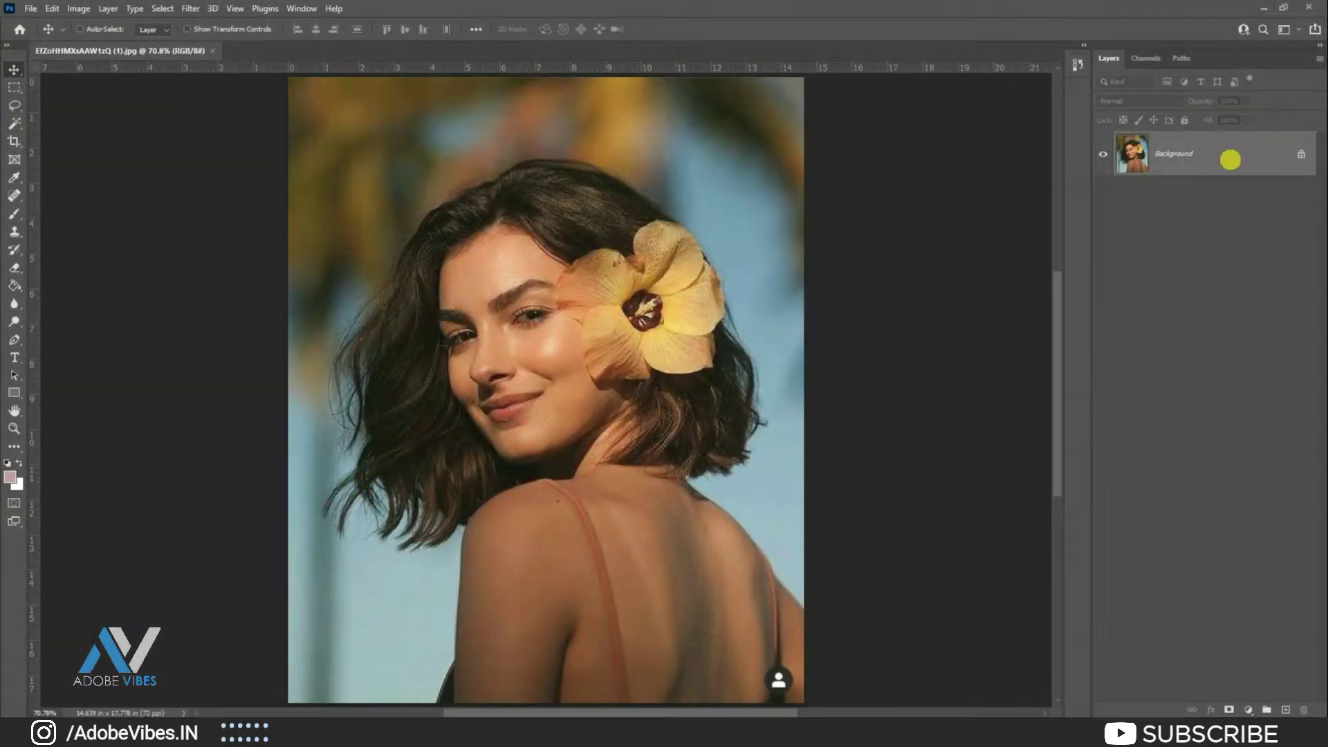
Duplicate the Background layer and add a Gradient Map adjustment layer above the copy.
{"action": "key", "text": "ctrl+j"}
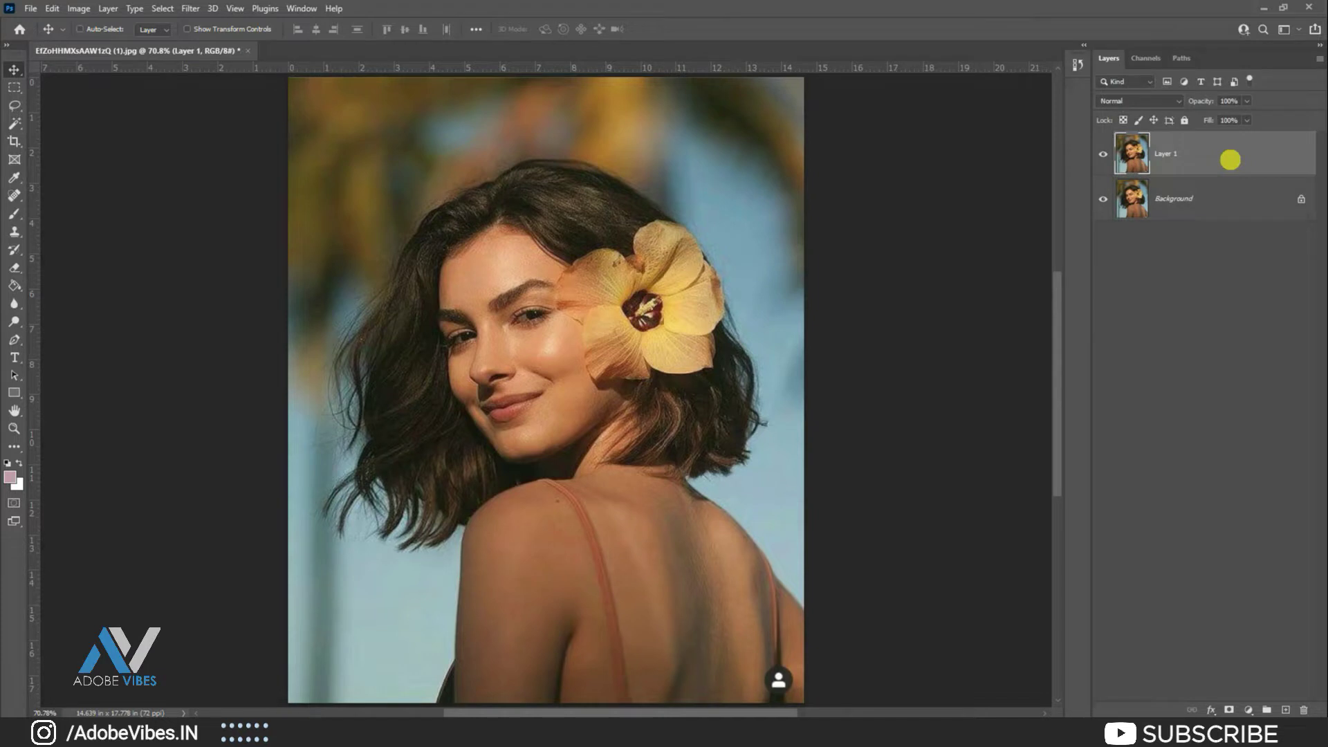
{"action": "left_click", "coordinate": [1245, 708]}
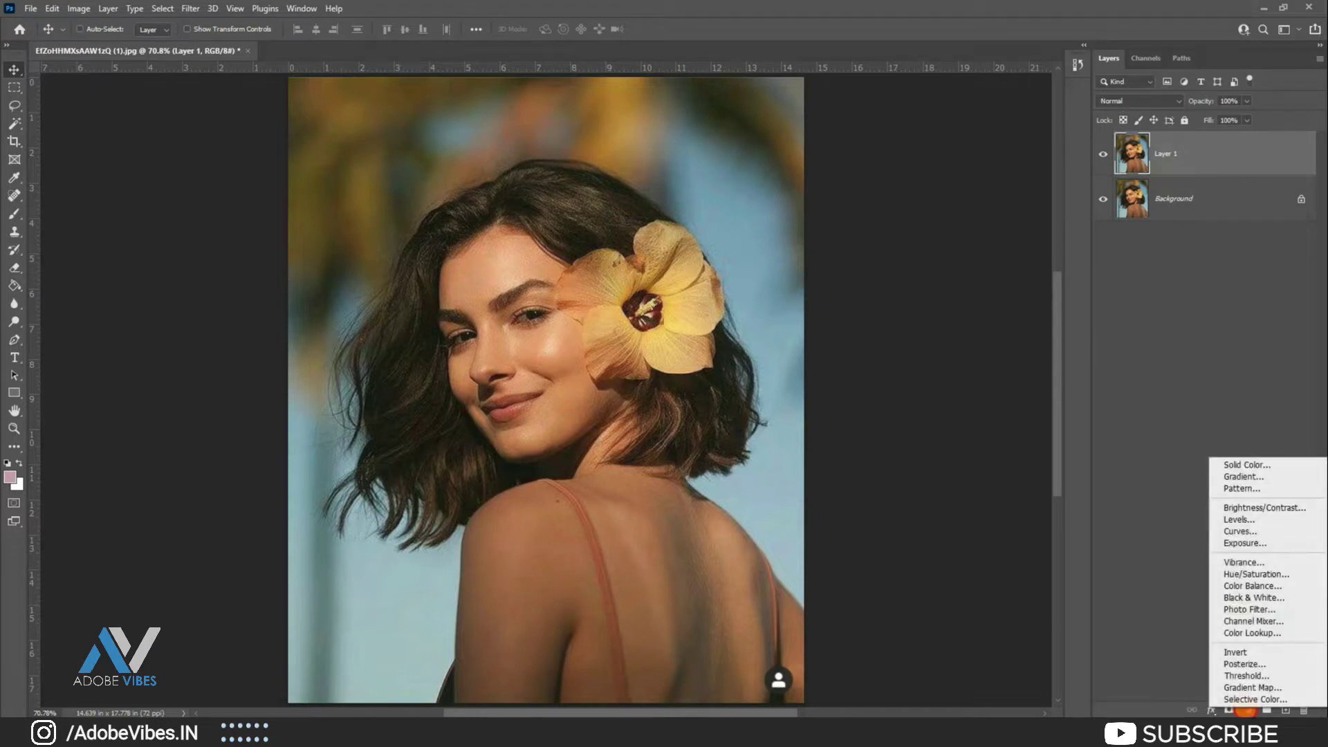
{"action": "left_click", "coordinate": [1253, 688]}
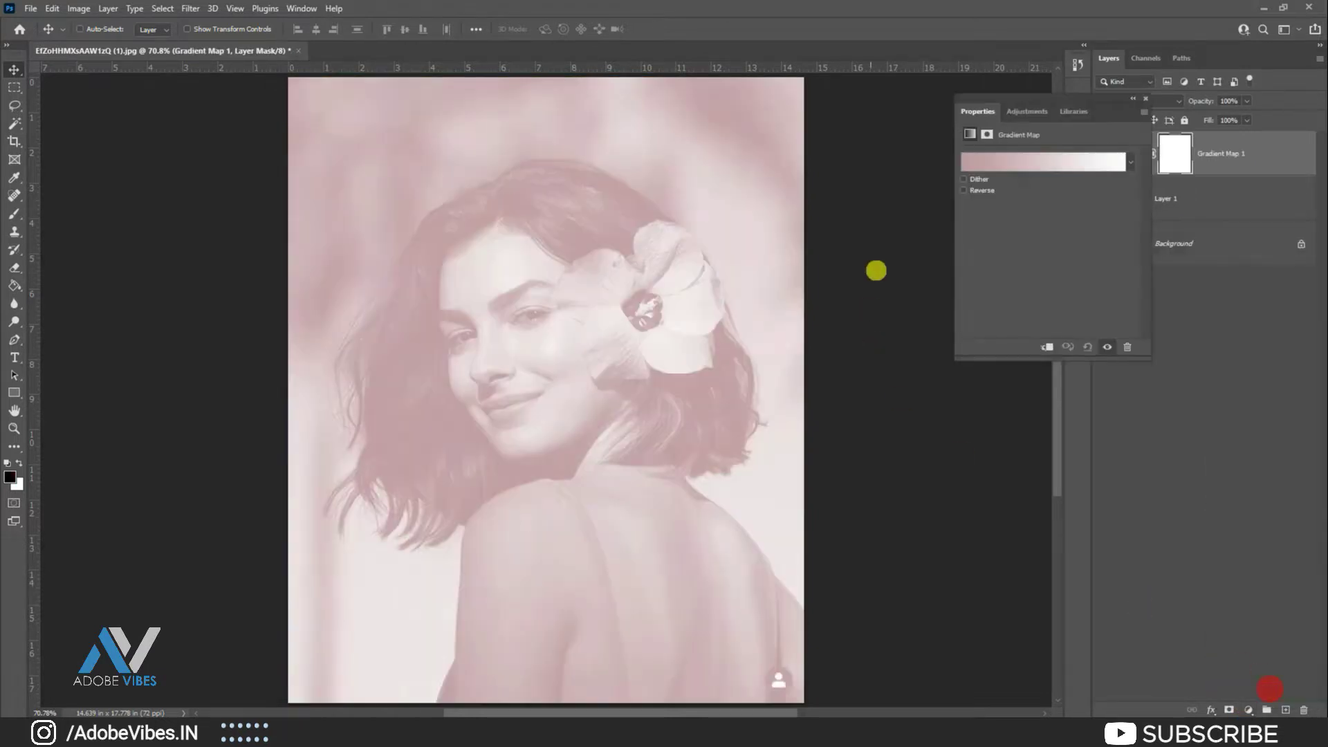
Set the gradient map to the Black, White preset from the Basics group and close its properties.
{"action": "left_click_drag", "start_coordinate": [1103, 103], "coordinate": [761, 98]}
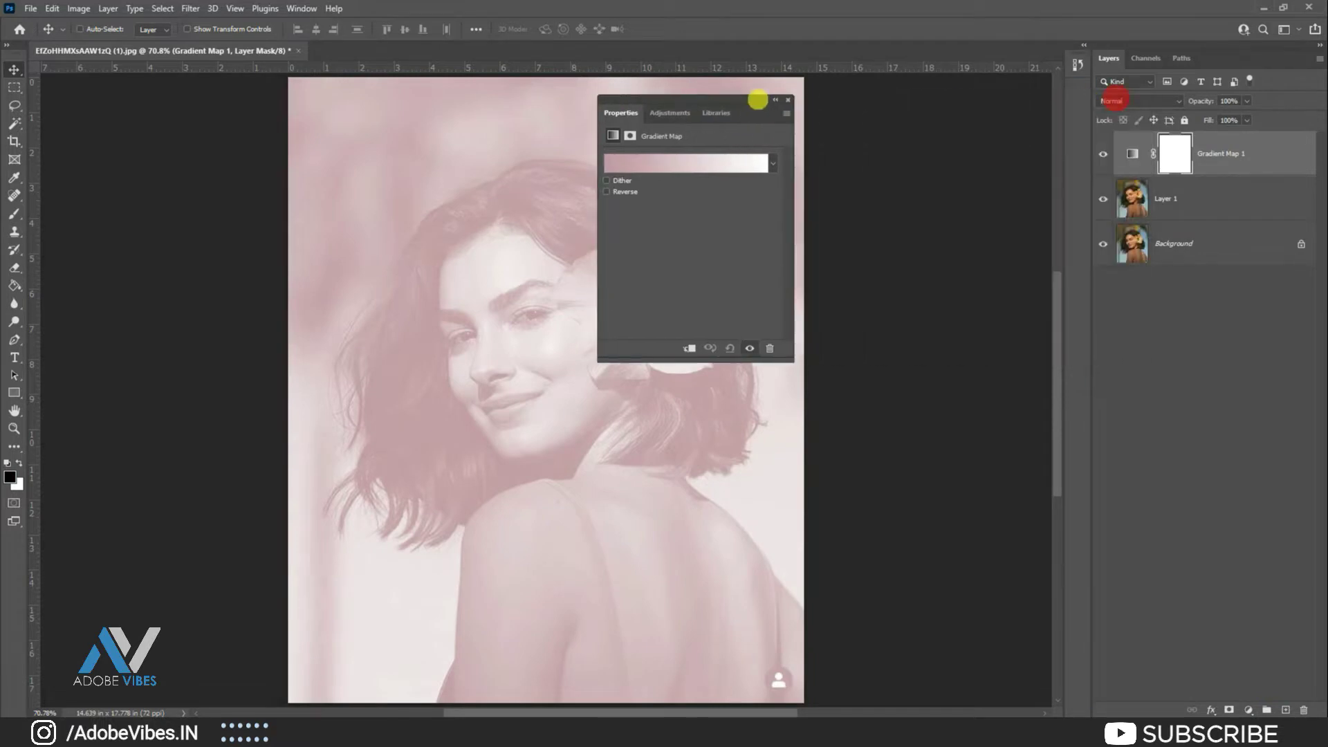
{"action": "left_click", "coordinate": [654, 161]}
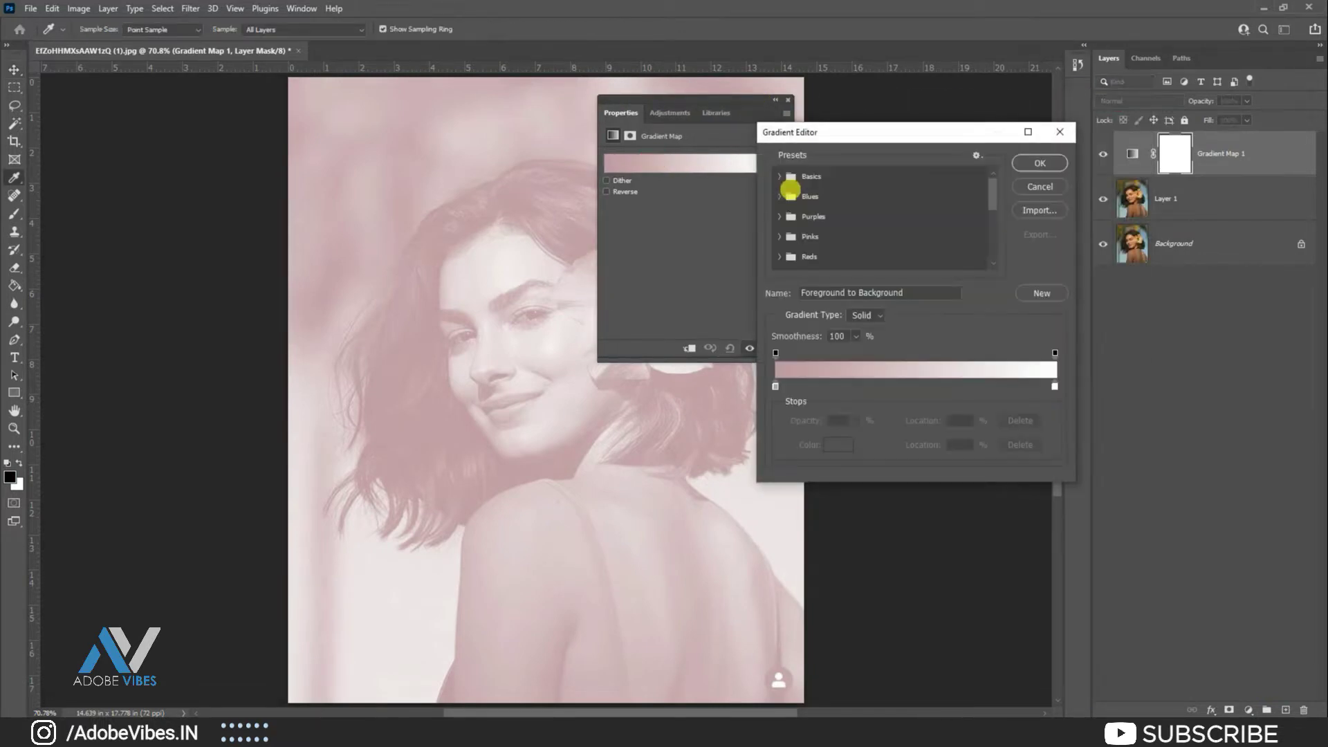
{"action": "left_click", "coordinate": [780, 176]}
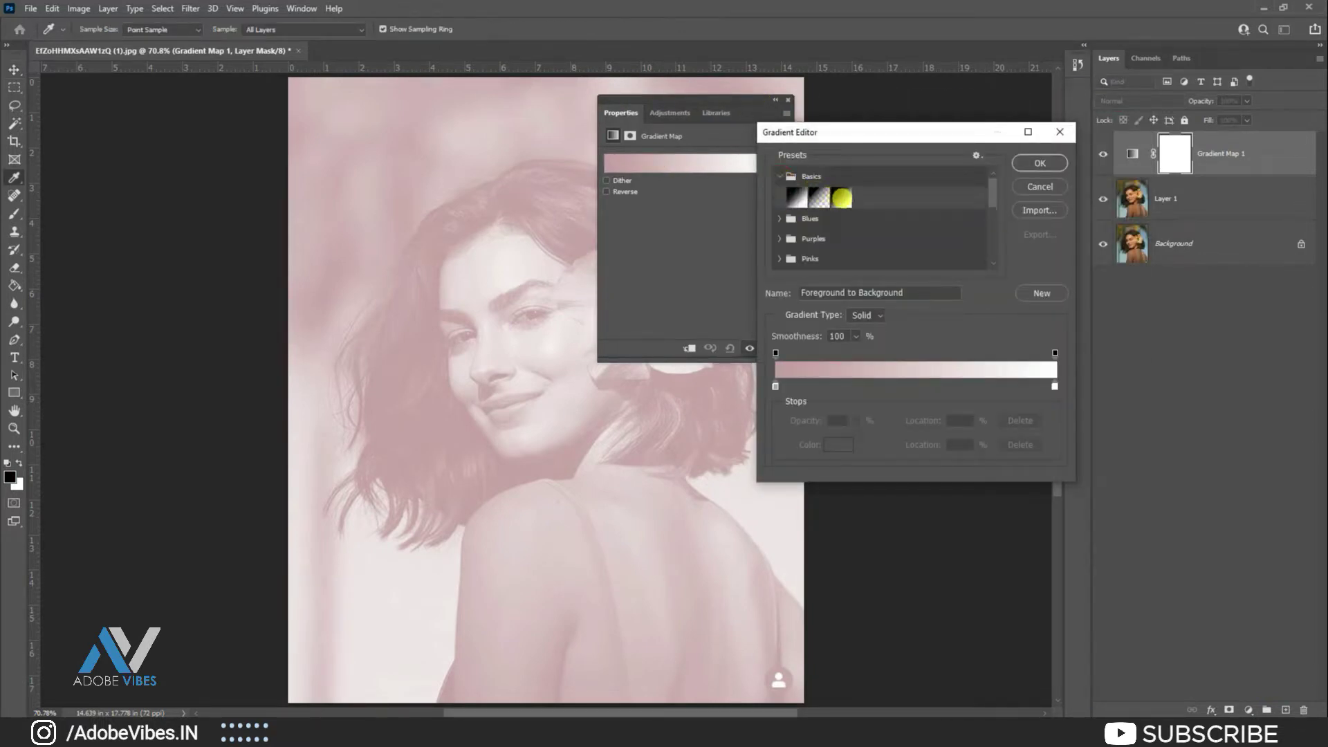
{"action": "left_click", "coordinate": [842, 198]}
{"action": "left_click", "coordinate": [1031, 163]}
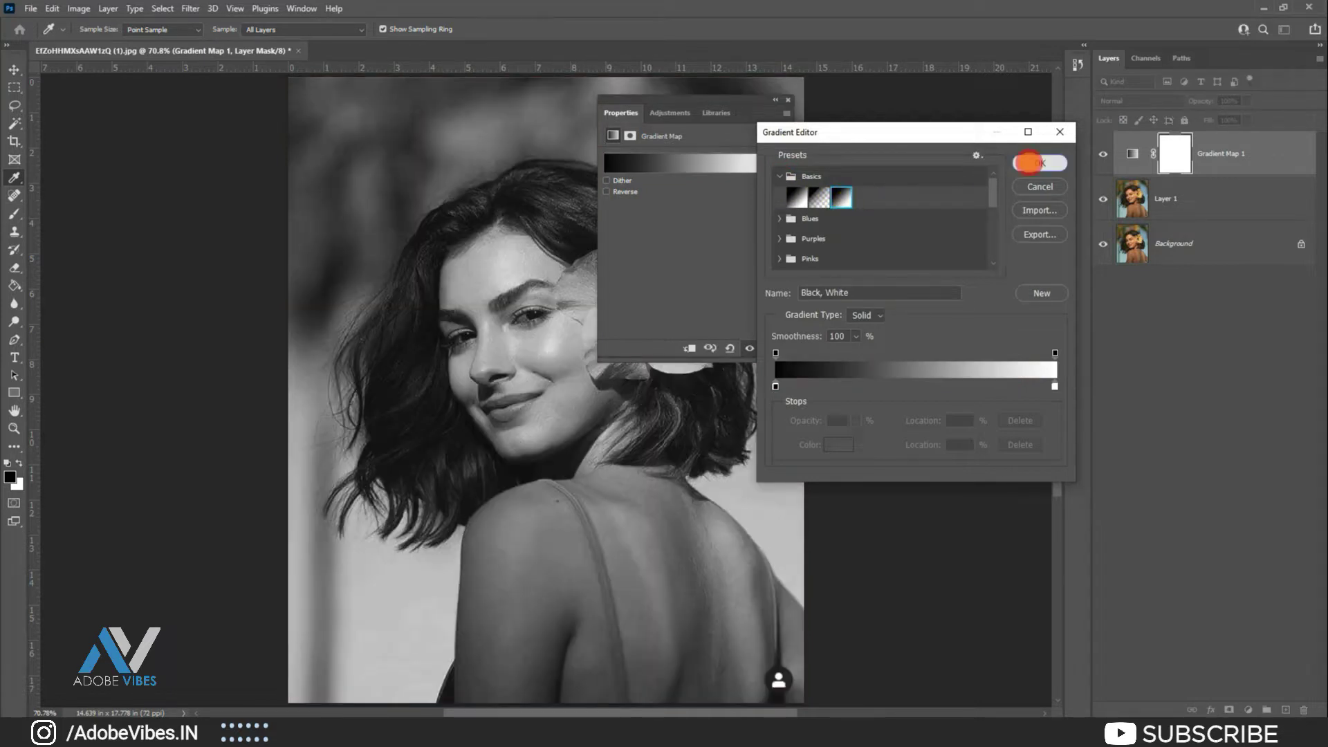
{"action": "left_click", "coordinate": [789, 99]}
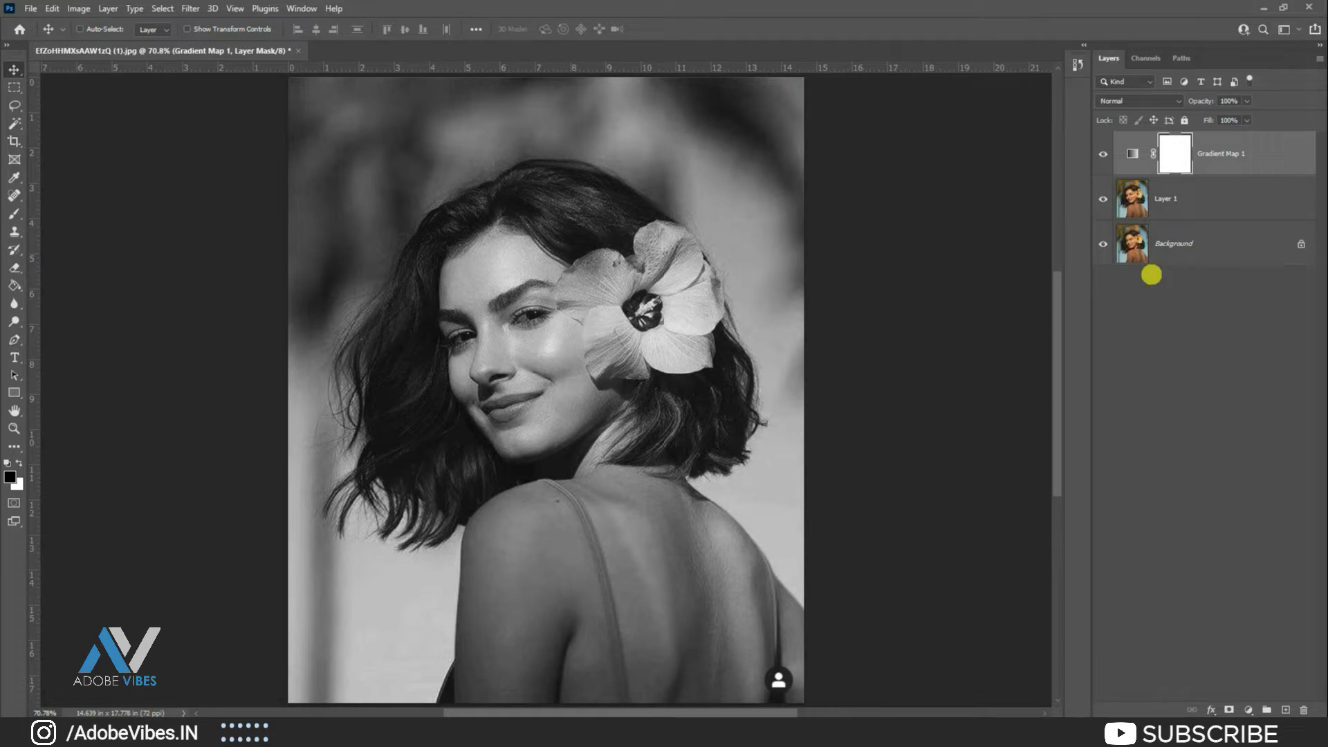
Unlock the Background layer, rename it Main and hide it.
{"action": "left_click", "coordinate": [1300, 246]}
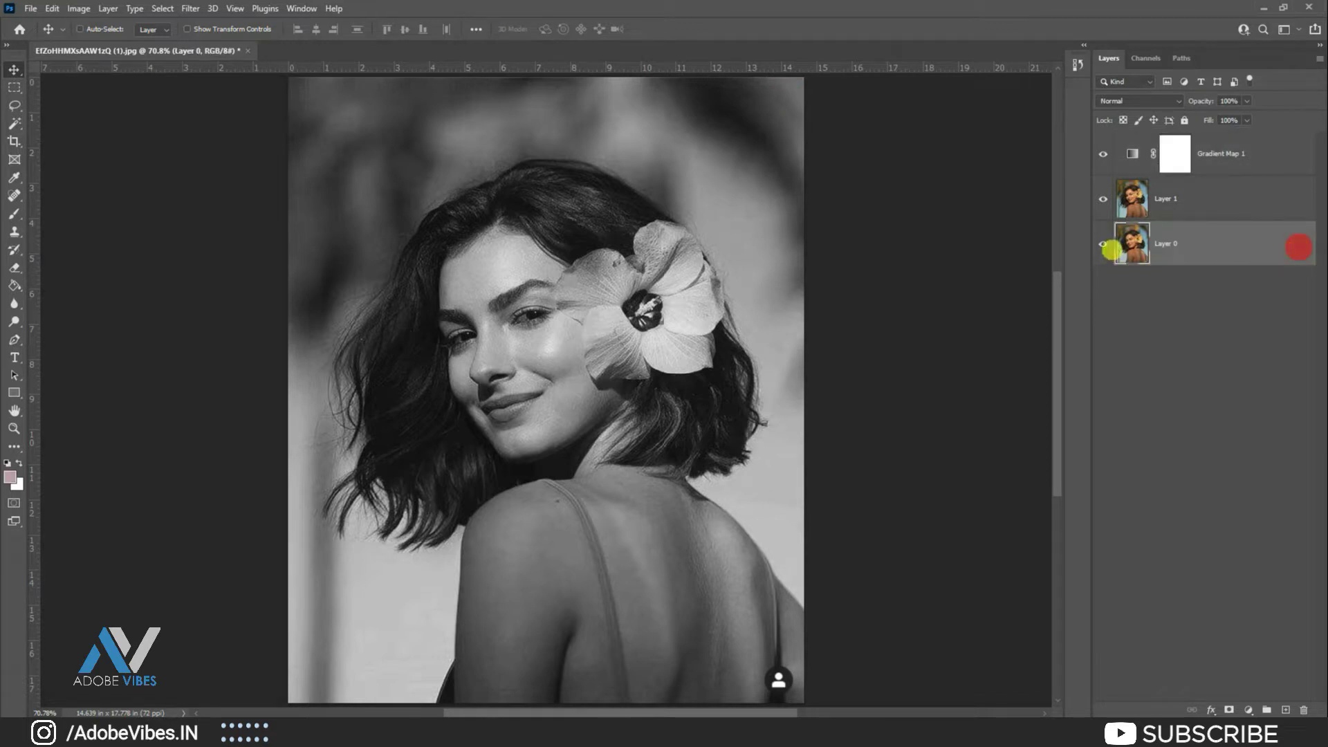
{"action": "double_click", "coordinate": [1165, 242]}
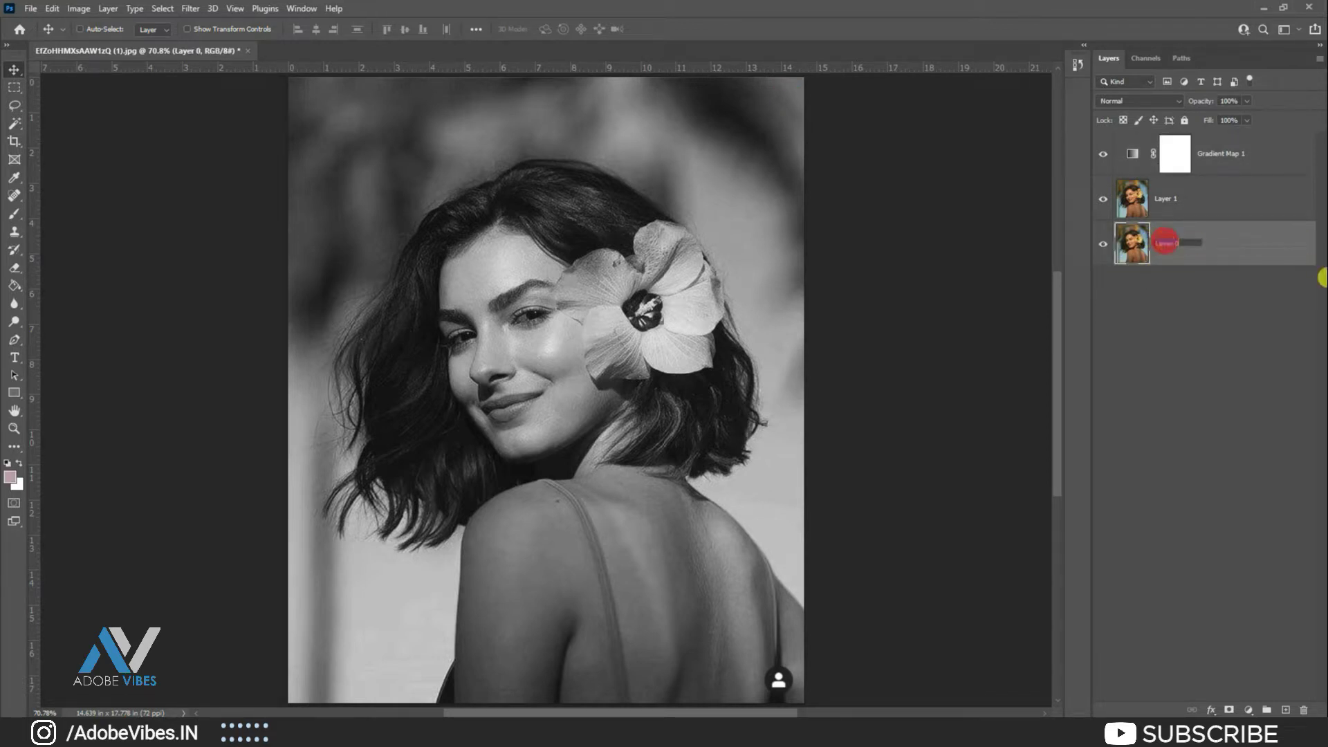
{"action": "key", "text": "Return"}
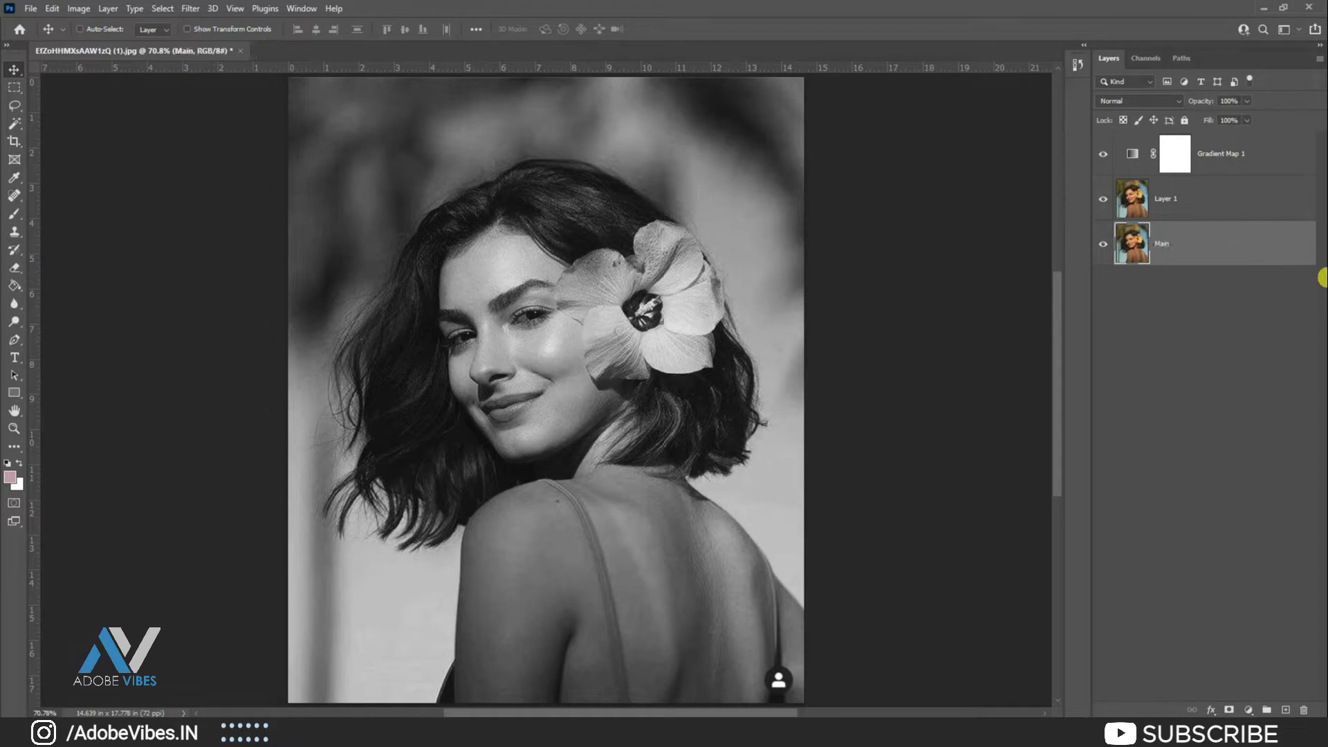
{"action": "left_click", "coordinate": [1104, 245]}
Merge the gradient map with Layer 1 and rename the merged layer B&W.
{"action": "left_click", "coordinate": [1179, 209]}
{"action": "left_click", "coordinate": [1235, 153], "text": "shift"}
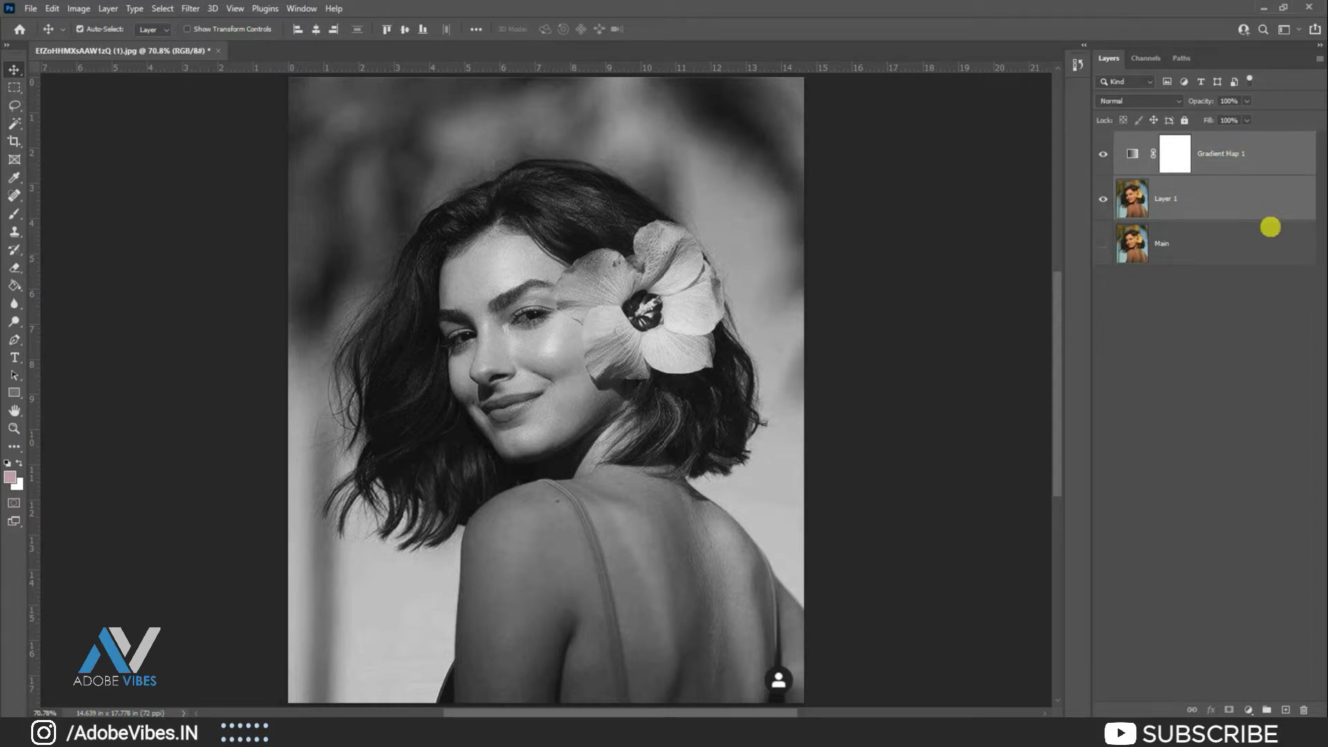
{"action": "right_click", "coordinate": [1249, 198]}
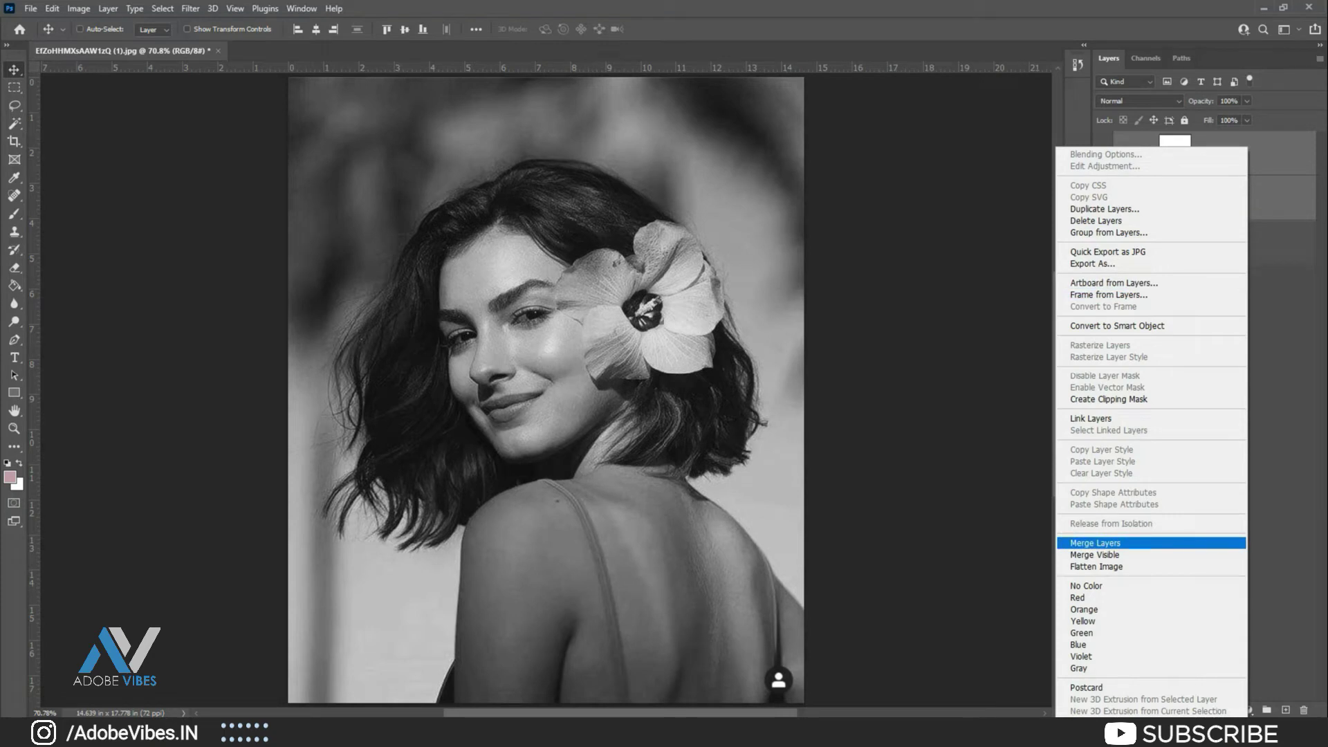
{"action": "left_click", "coordinate": [1149, 543]}
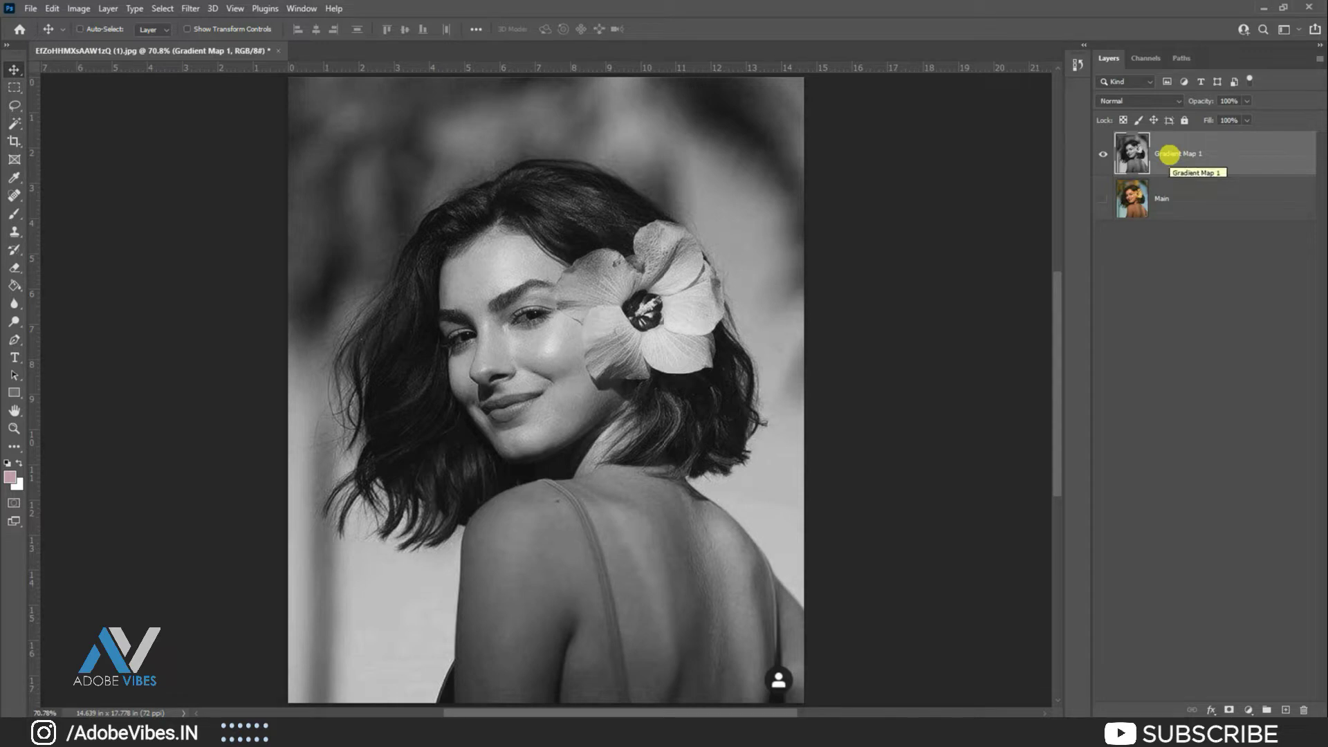
{"action": "double_click", "coordinate": [1170, 154]}
{"action": "type", "text": "B&W"}
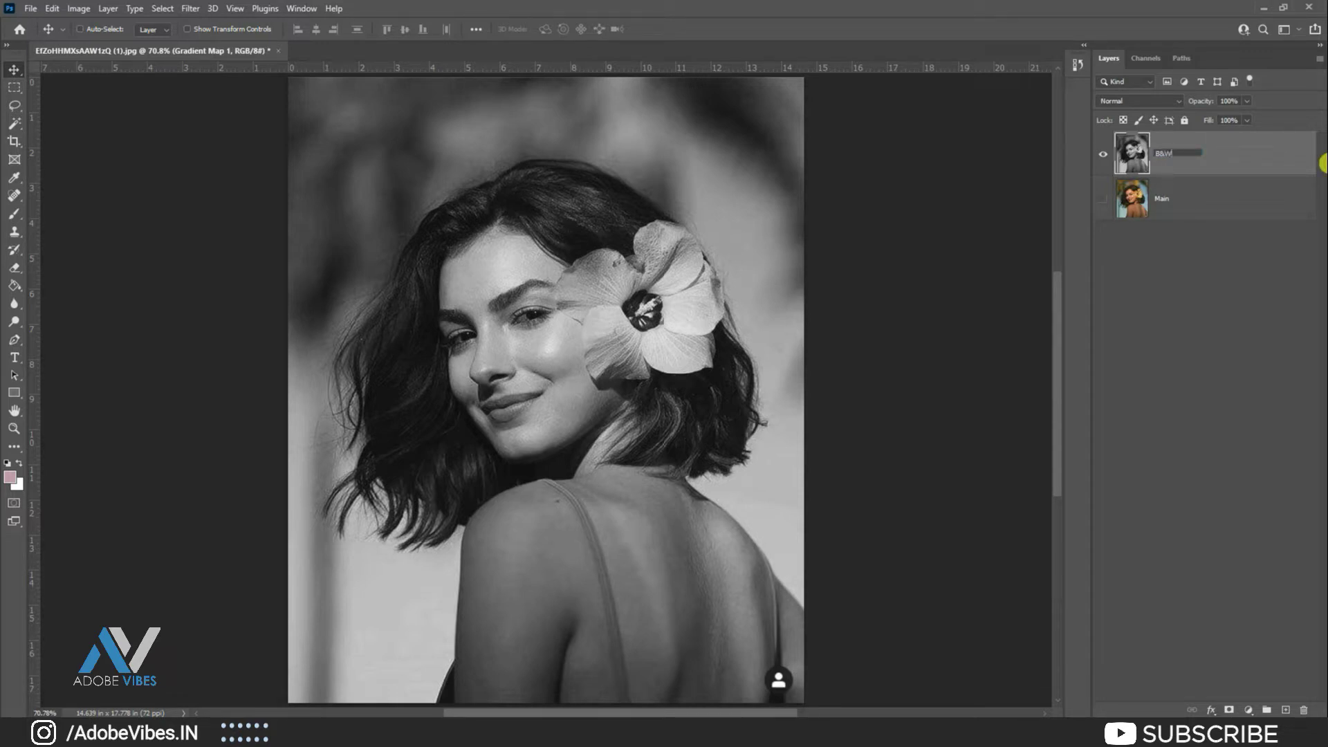
{"action": "key", "text": "Return"}
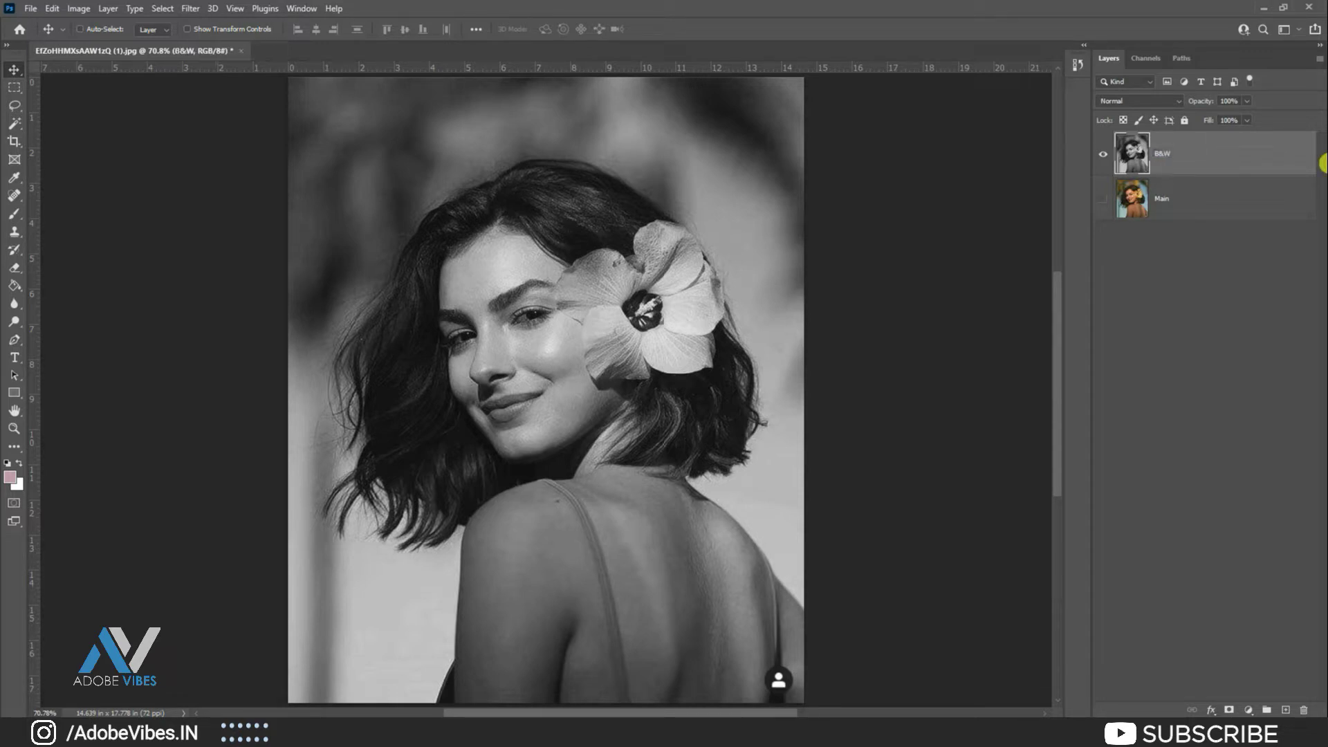
Duplicate the B&W layer and set the copy's blend mode to Color Dodge.
{"action": "key", "text": "ctrl+j"}
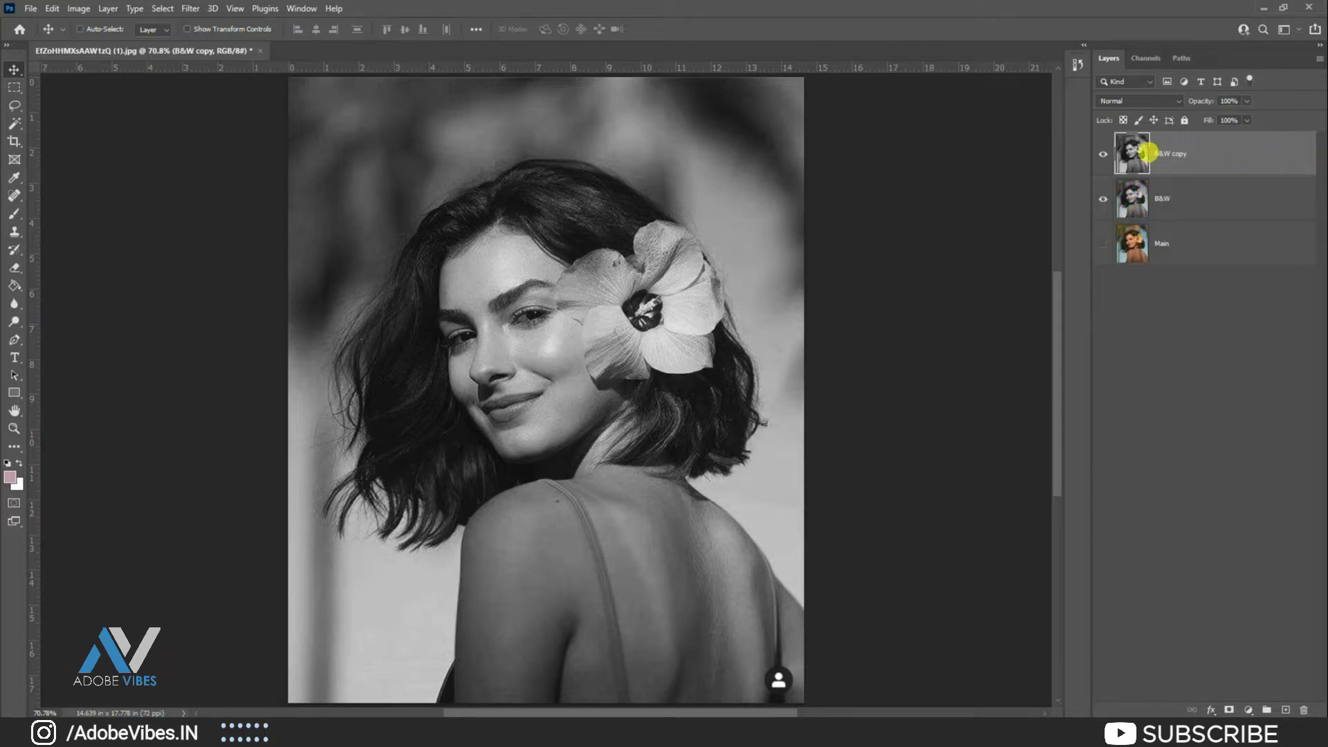
{"action": "left_click", "coordinate": [1165, 101]}
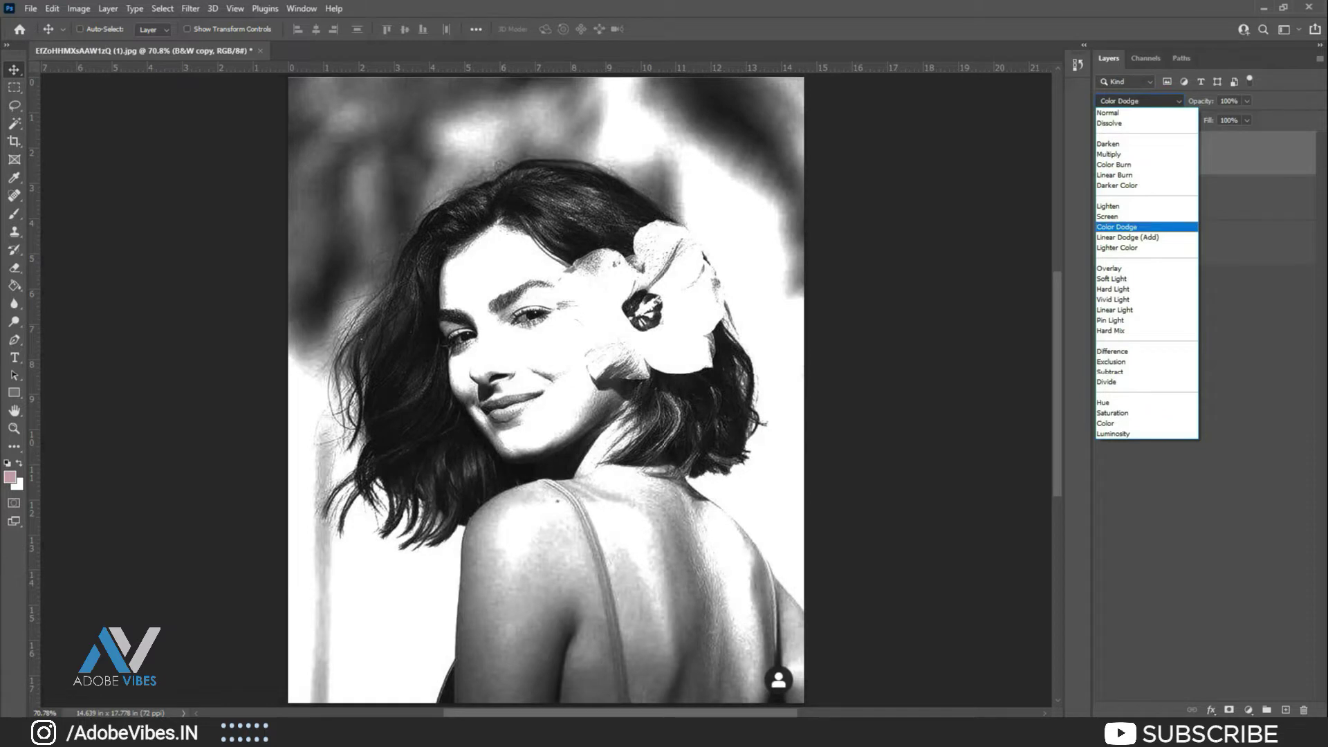
{"action": "left_click", "coordinate": [1143, 226]}
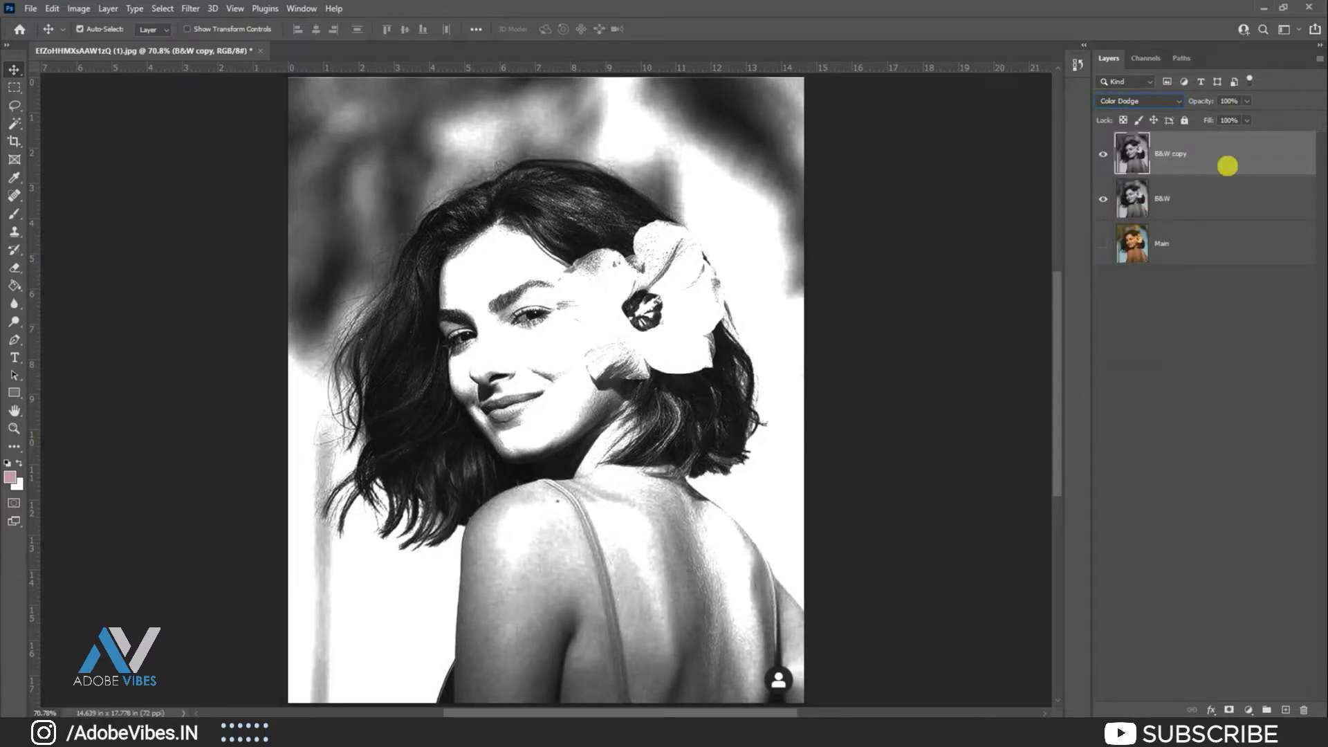
Invert the B&W copy layer and apply a Gaussian Blur with a radius of 41.5 pixels.
{"action": "key", "text": "ctrl+i"}
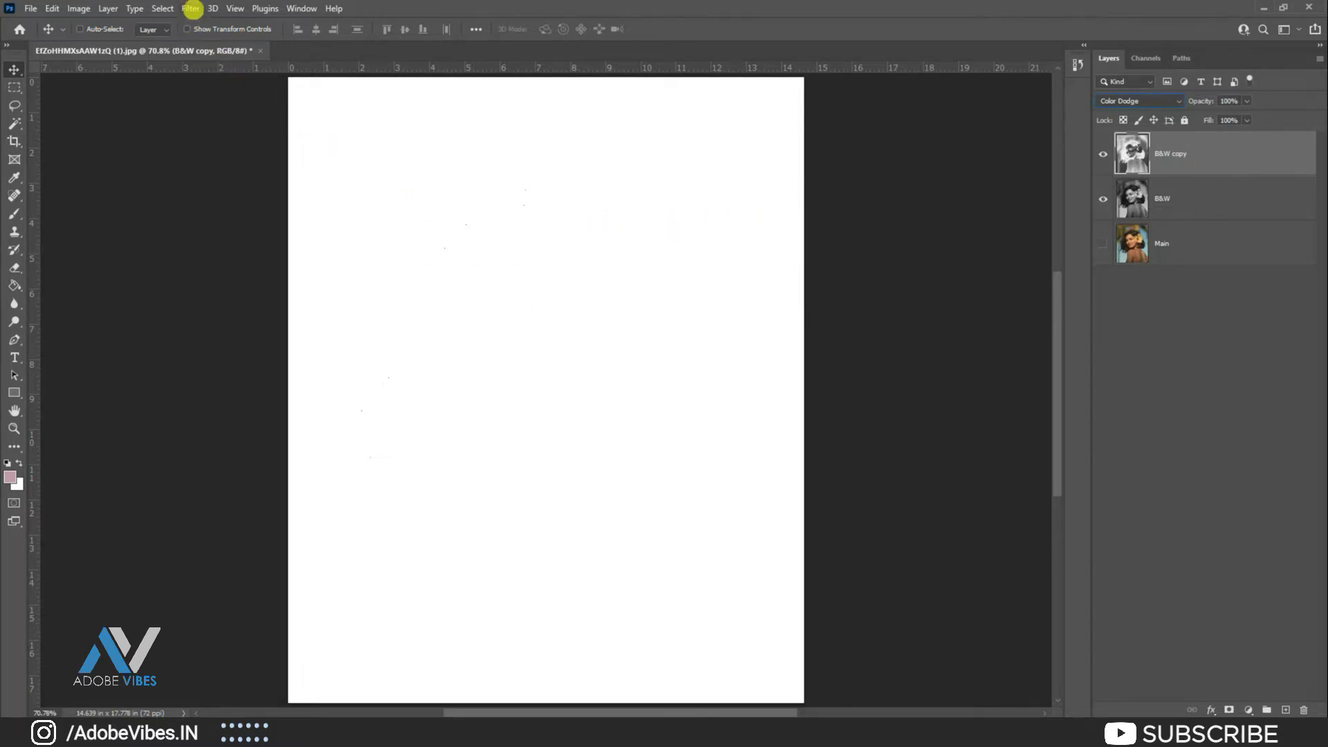
{"action": "left_click", "coordinate": [191, 8]}
{"action": "mouse_move", "coordinate": [208, 185]}
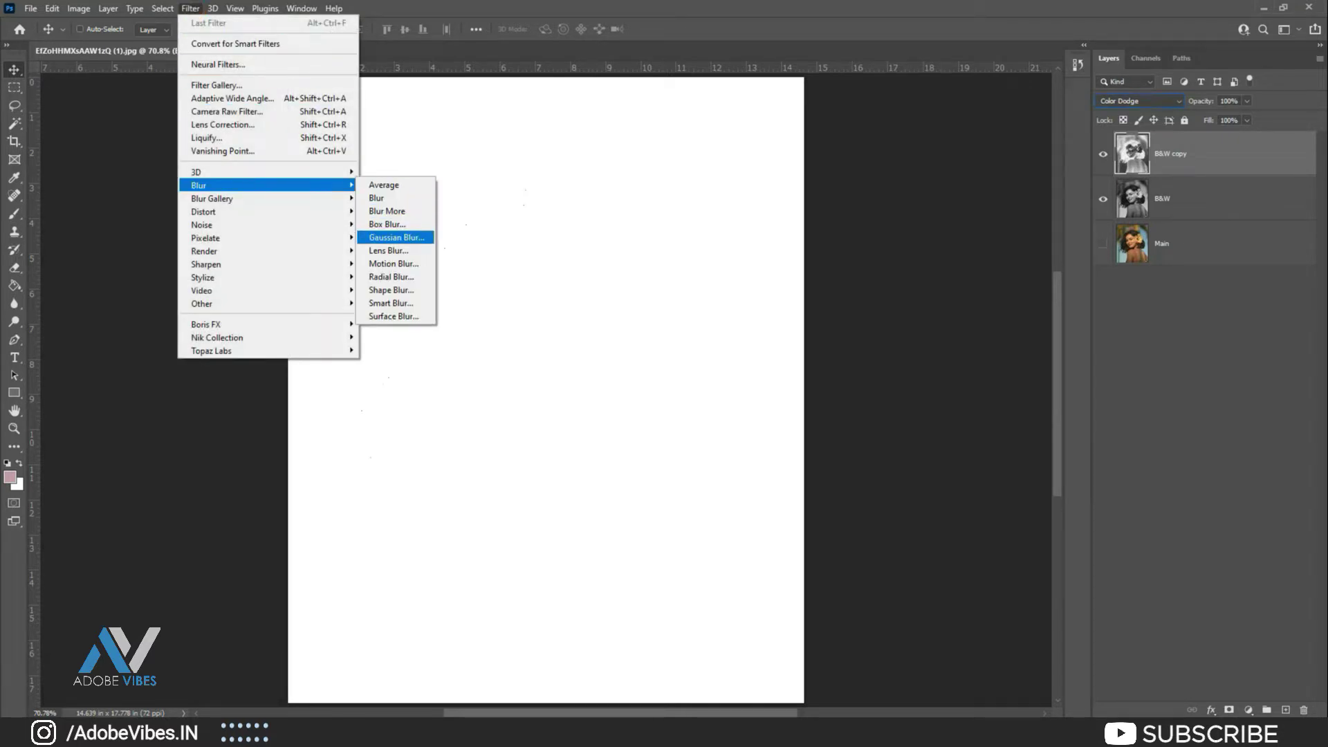
{"action": "left_click", "coordinate": [401, 237]}
{"action": "left_click_drag", "start_coordinate": [439, 136], "coordinate": [856, 127]}
{"action": "mouse_move", "coordinate": [845, 342]}
{"action": "left_mouse_down"}
{"action": "mouse_move", "coordinate": [834, 343]}
{"action": "mouse_move", "coordinate": [879, 339]}
{"action": "mouse_move", "coordinate": [837, 341]}
{"action": "left_mouse_up"}
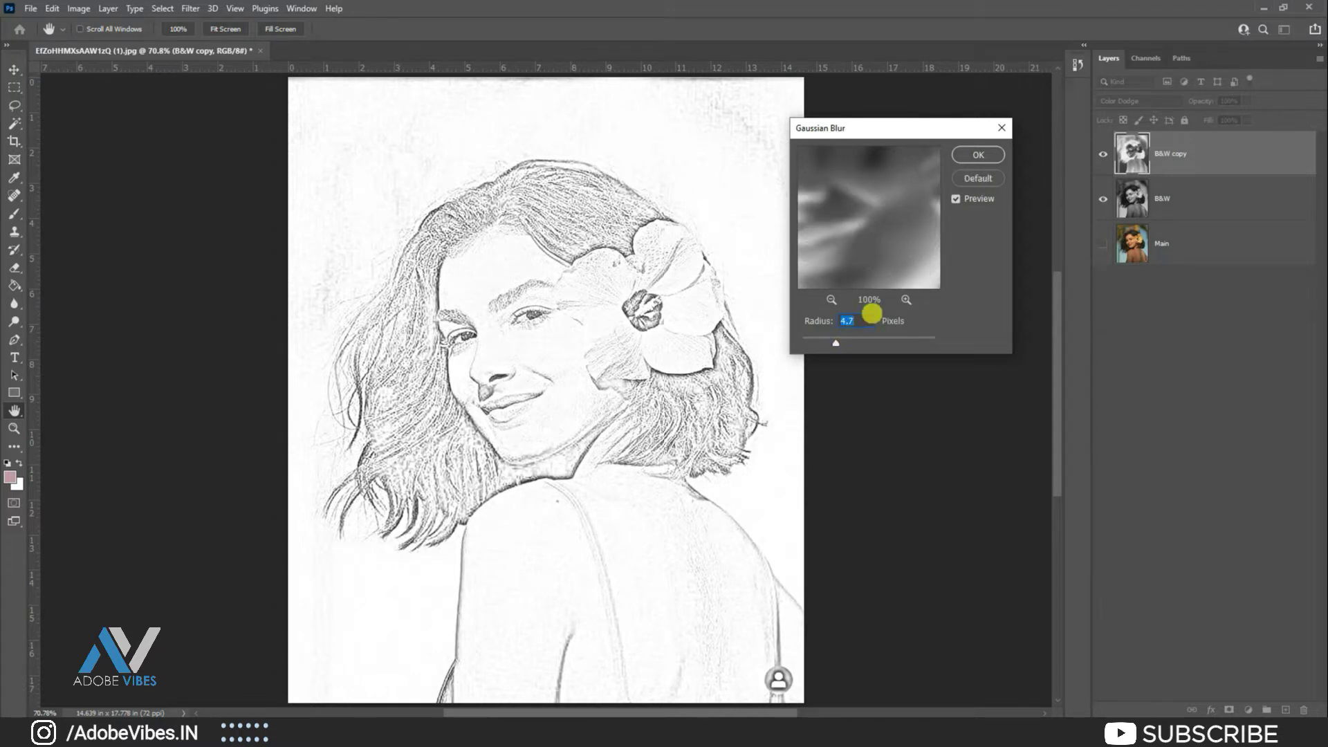
{"action": "key", "text": "ctrl+minus"}
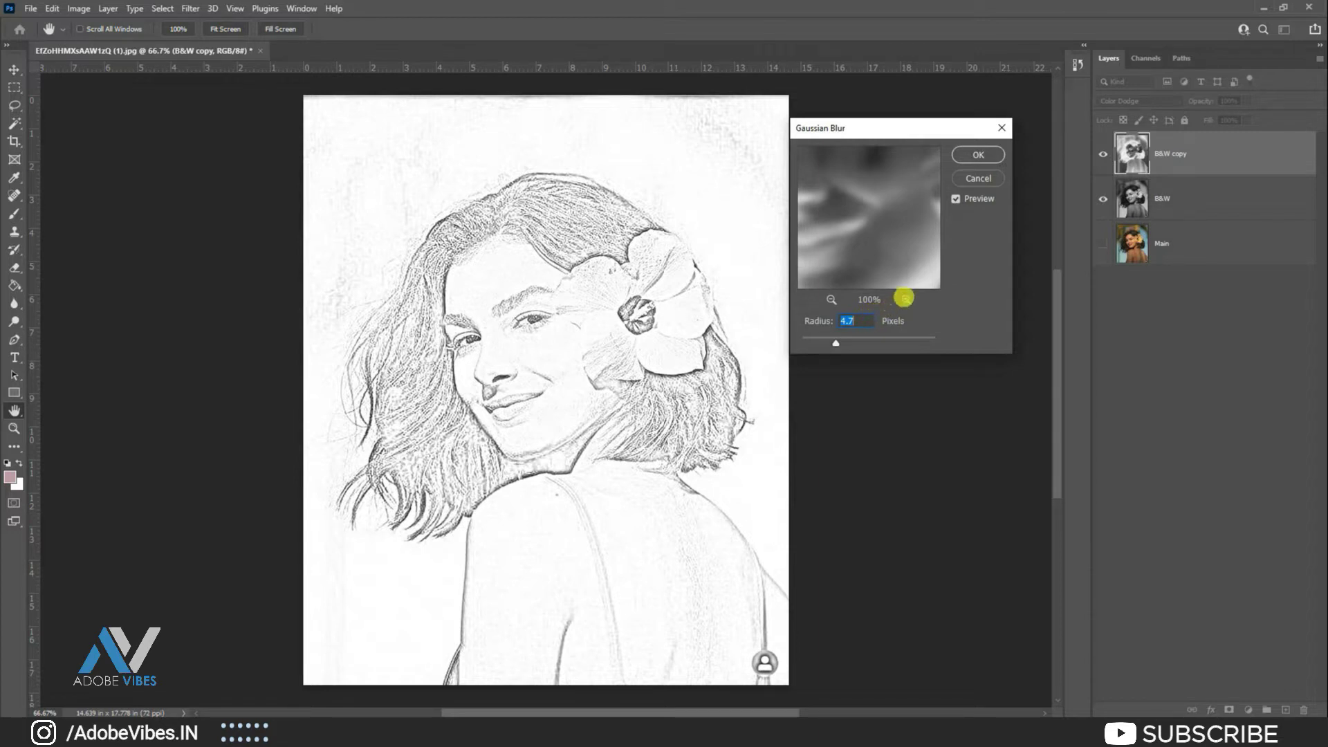
{"action": "left_click_drag", "start_coordinate": [838, 344], "coordinate": [876, 347]}
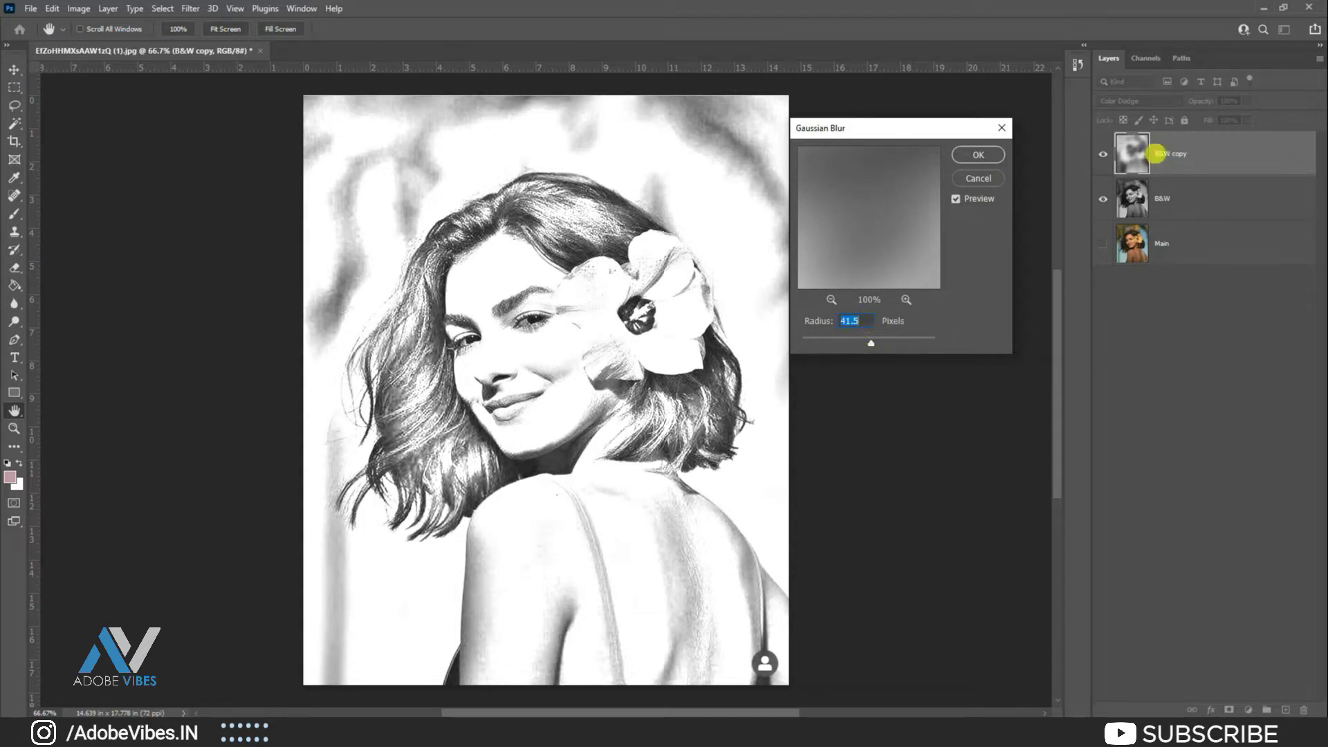
{"action": "key", "text": "Return"}
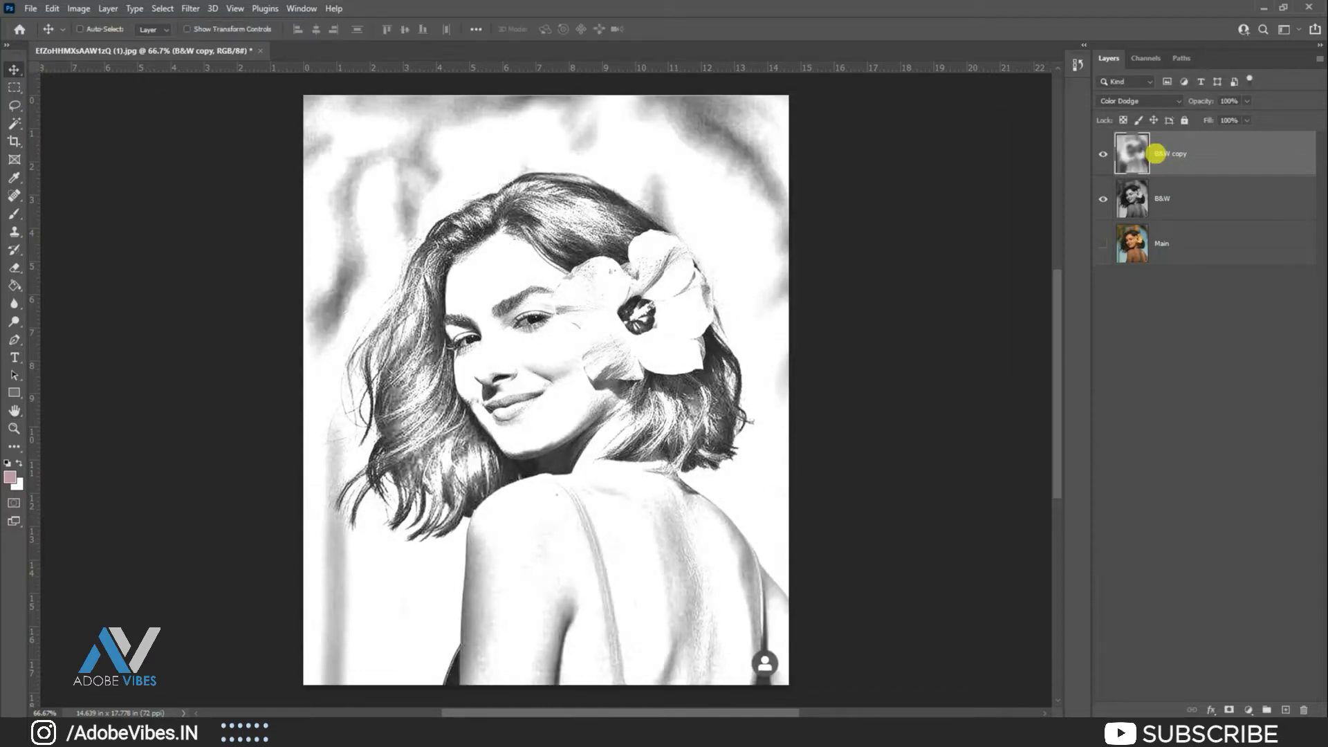
Create a new layer directly above Main and fill it with white using the Paint Bucket.
{"action": "left_click", "coordinate": [1177, 246]}
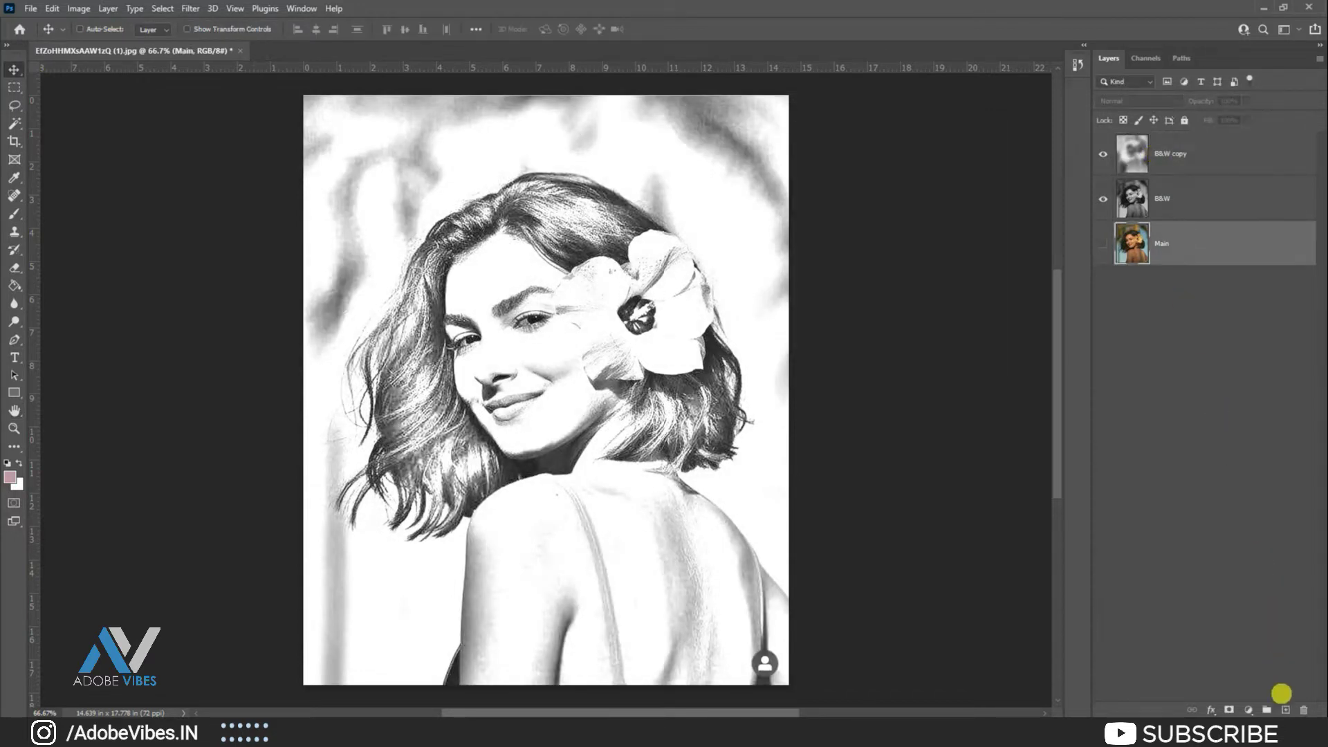
{"action": "left_click", "coordinate": [1288, 709]}
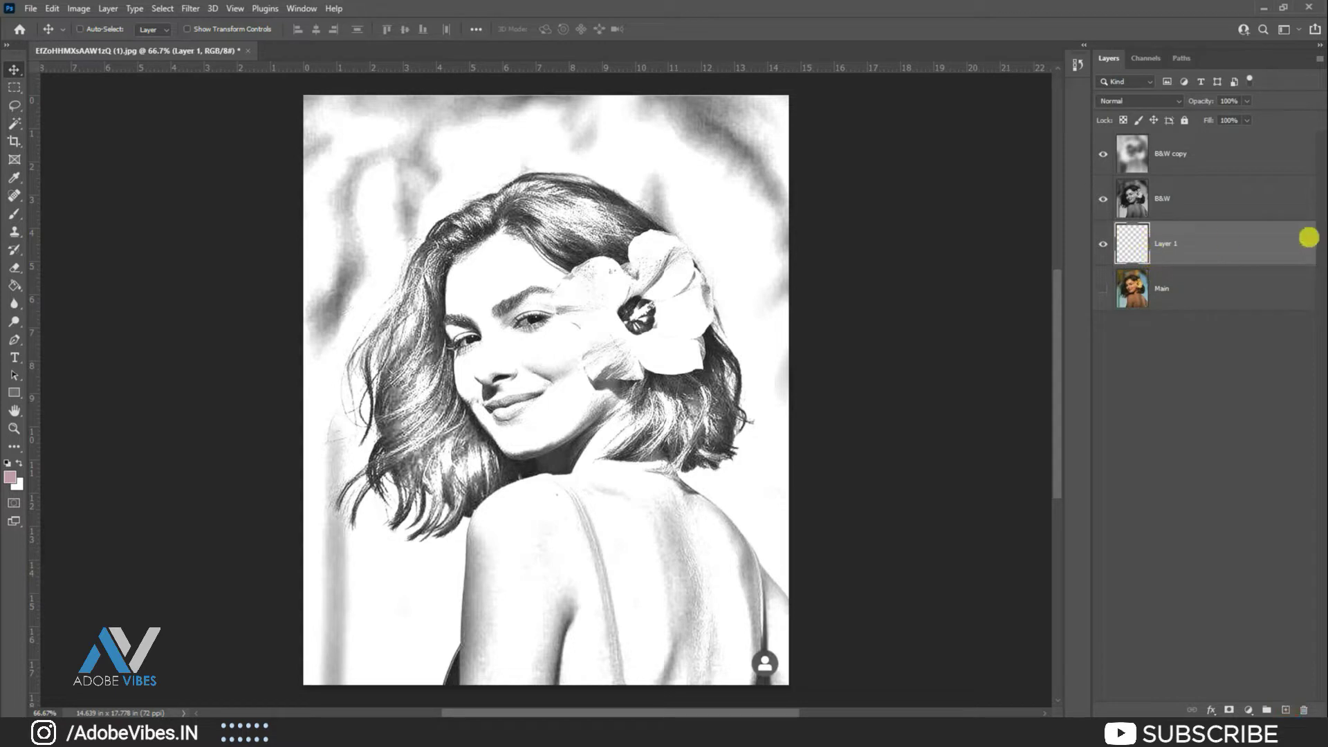
{"action": "left_click", "coordinate": [8, 462]}
{"action": "left_click", "coordinate": [18, 462]}
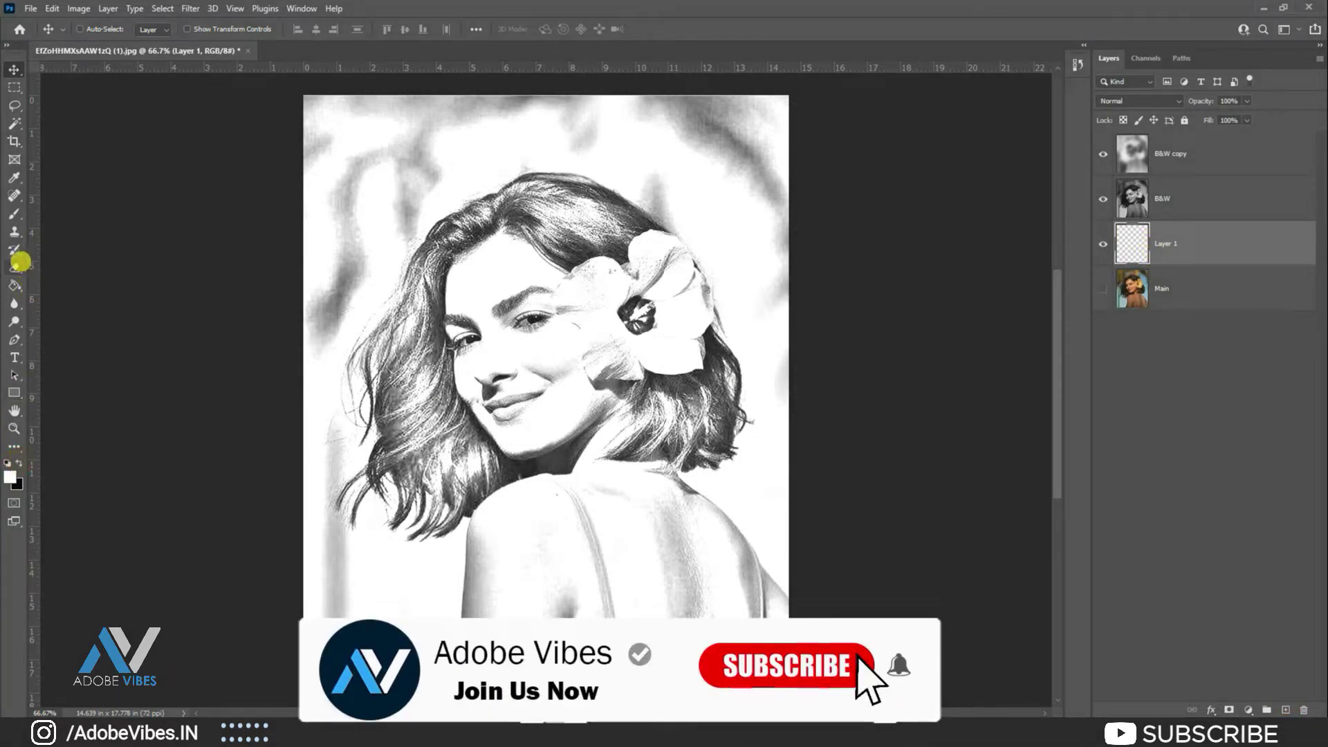
{"action": "left_click", "coordinate": [13, 281]}
{"action": "left_click", "coordinate": [372, 207]}
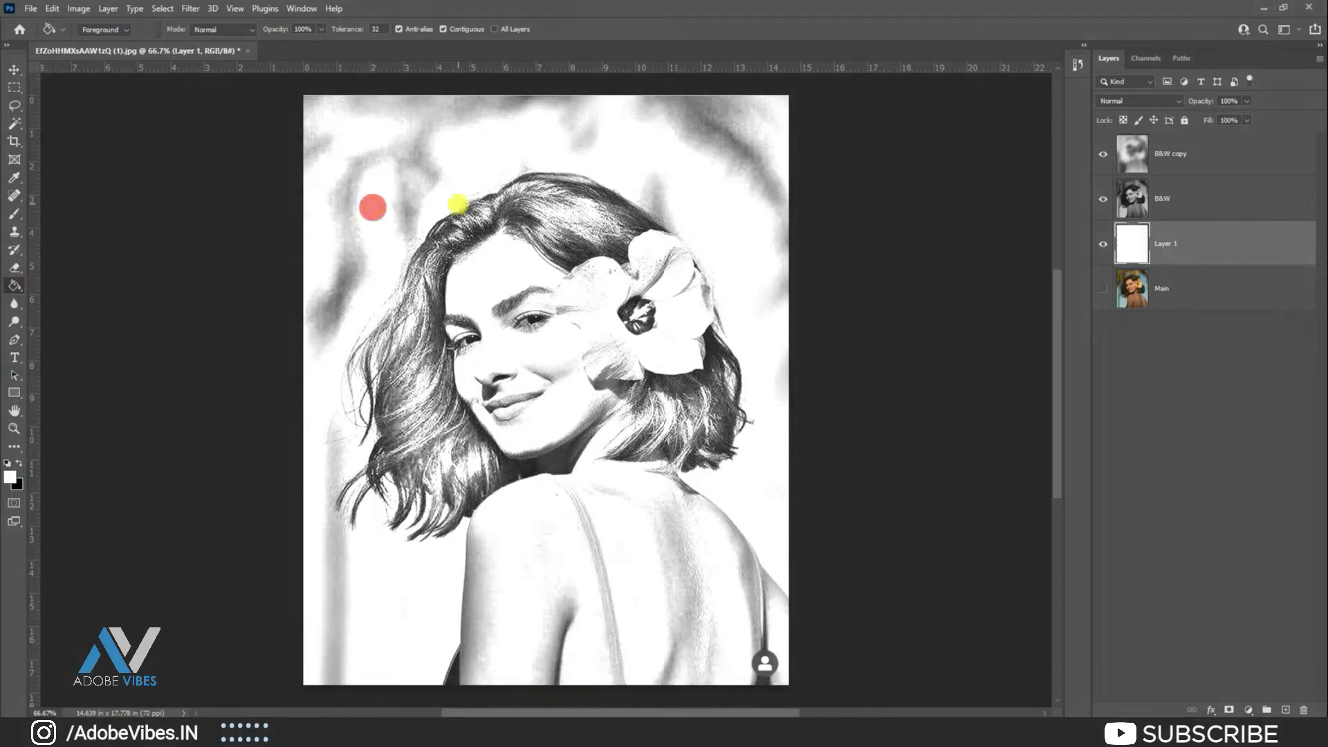
Merge the B&W and B&W copy layers into one sketch layer.
{"action": "left_click", "coordinate": [1184, 200]}
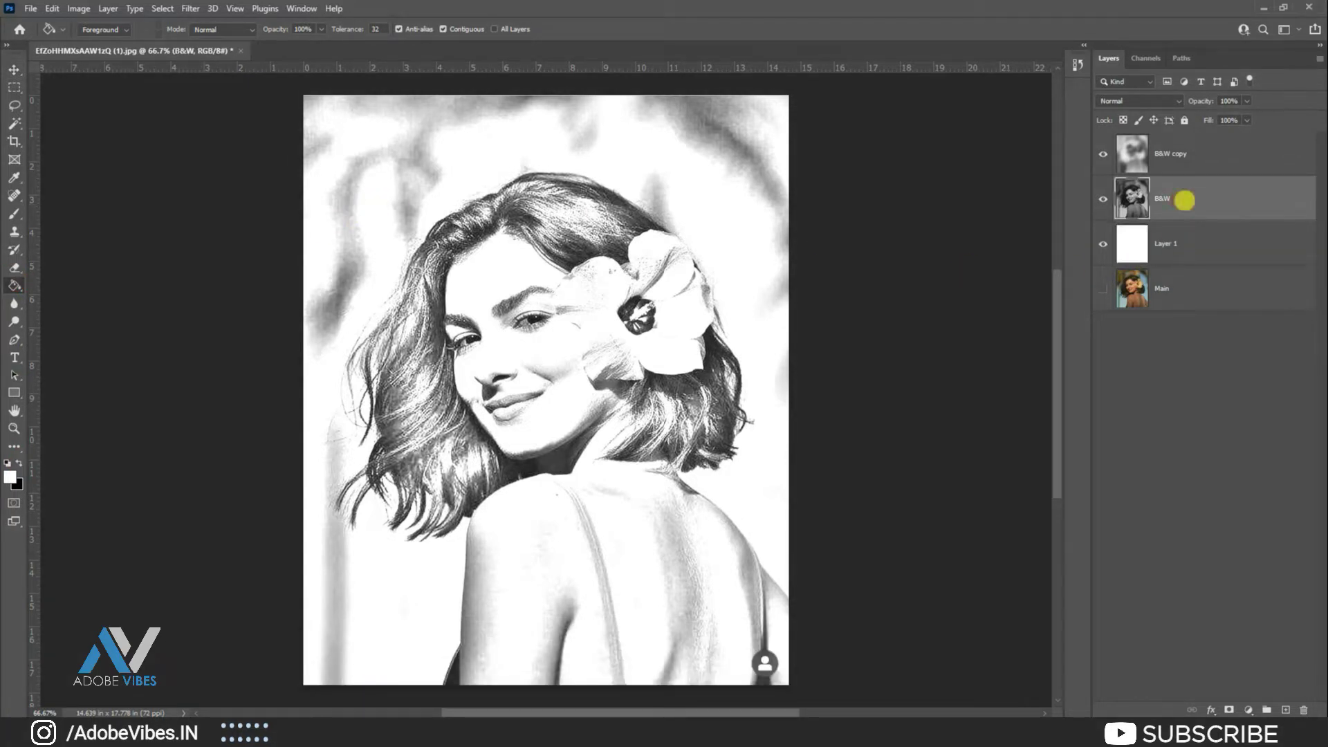
{"action": "left_click", "coordinate": [1188, 166], "text": "shift"}
{"action": "right_click", "coordinate": [1188, 195]}
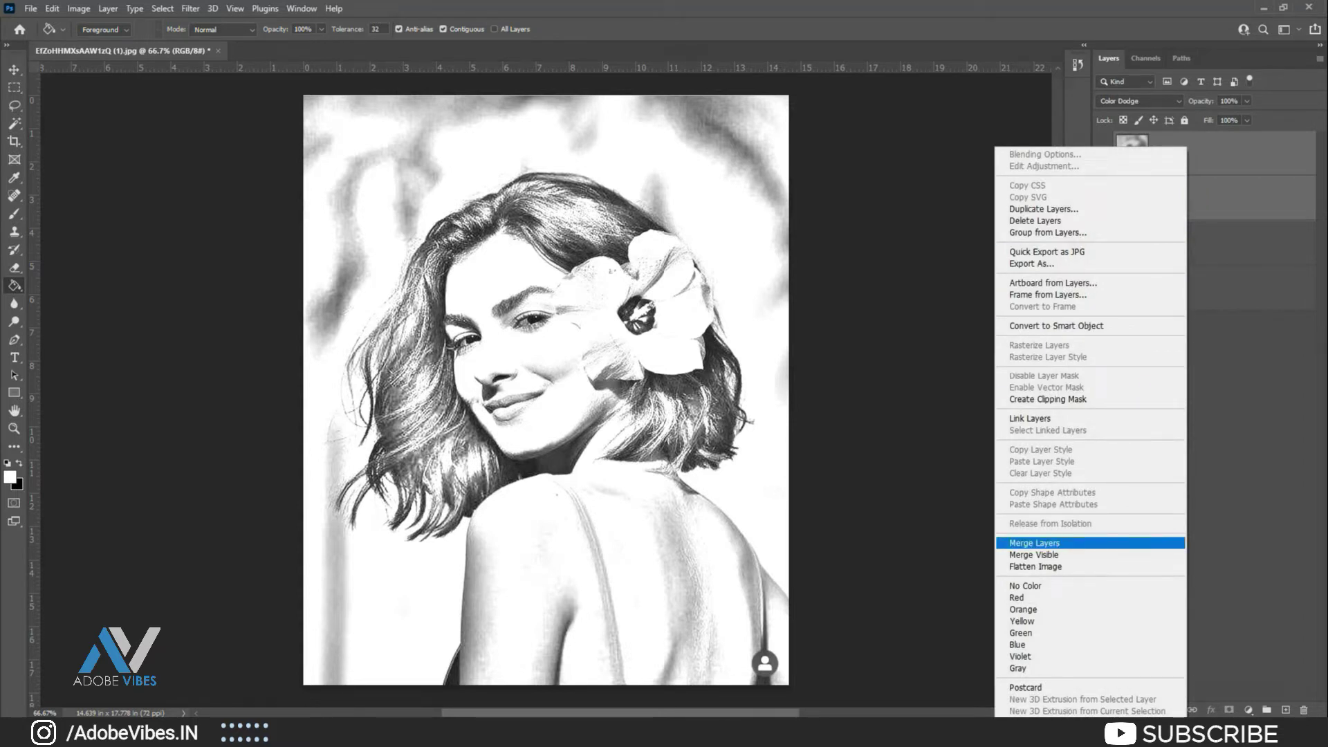
{"action": "left_click", "coordinate": [1121, 543]}
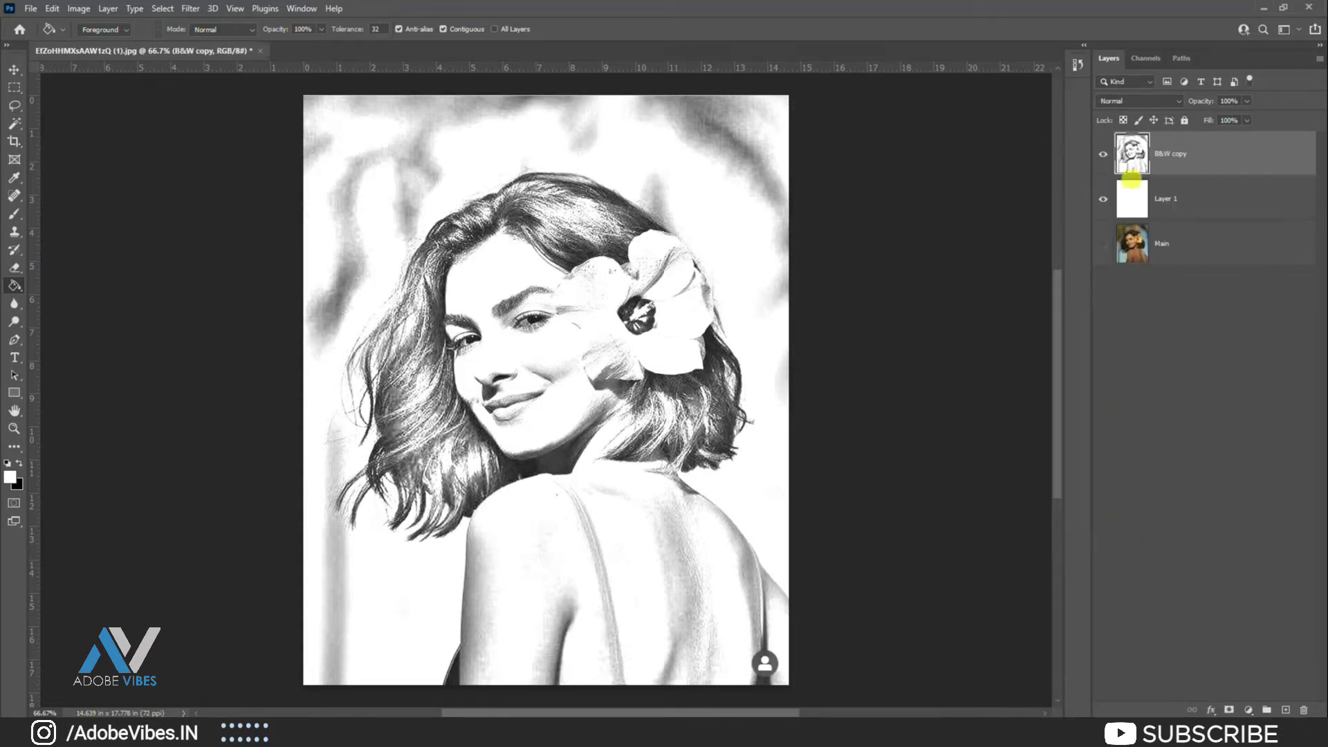
Show the Main layer and move it to the top of the layer stack.
{"action": "left_click", "coordinate": [1217, 251]}
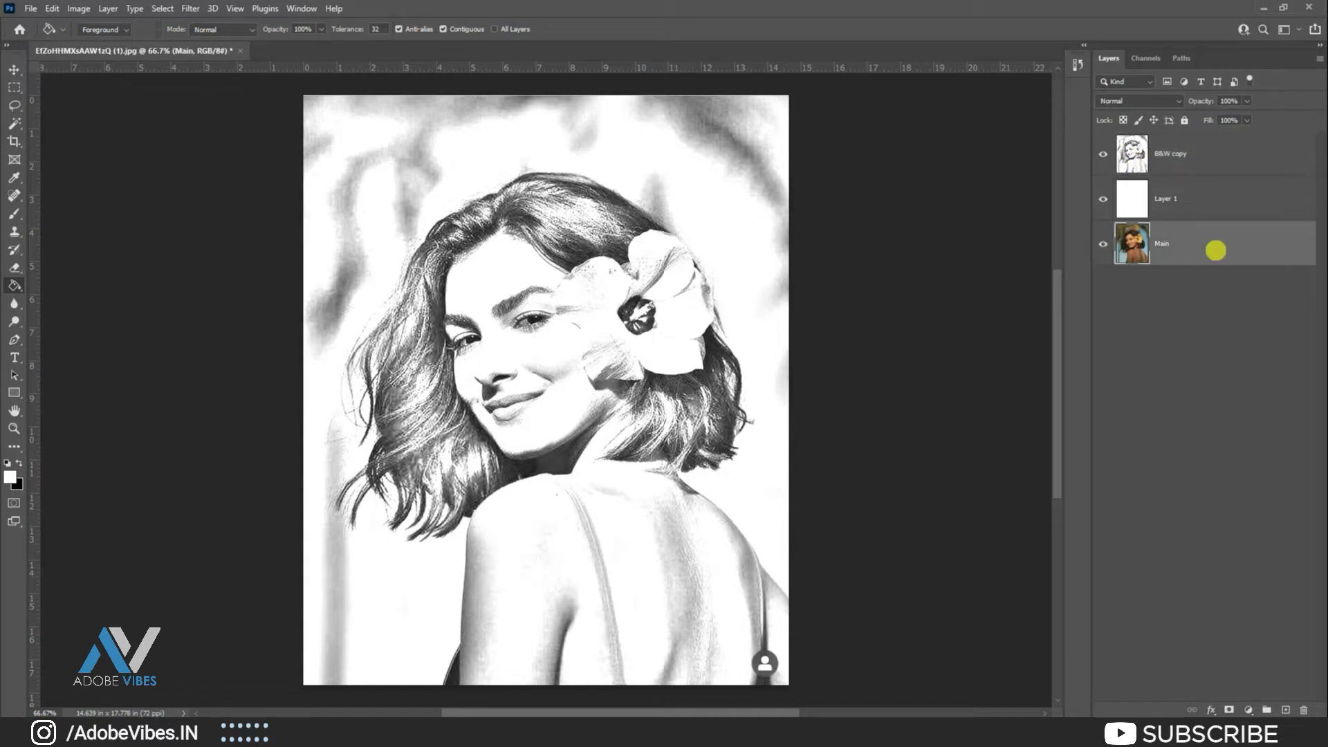
{"action": "key", "text": "ctrl+bracketright"}
{"action": "key", "text": "ctrl+bracketright"}
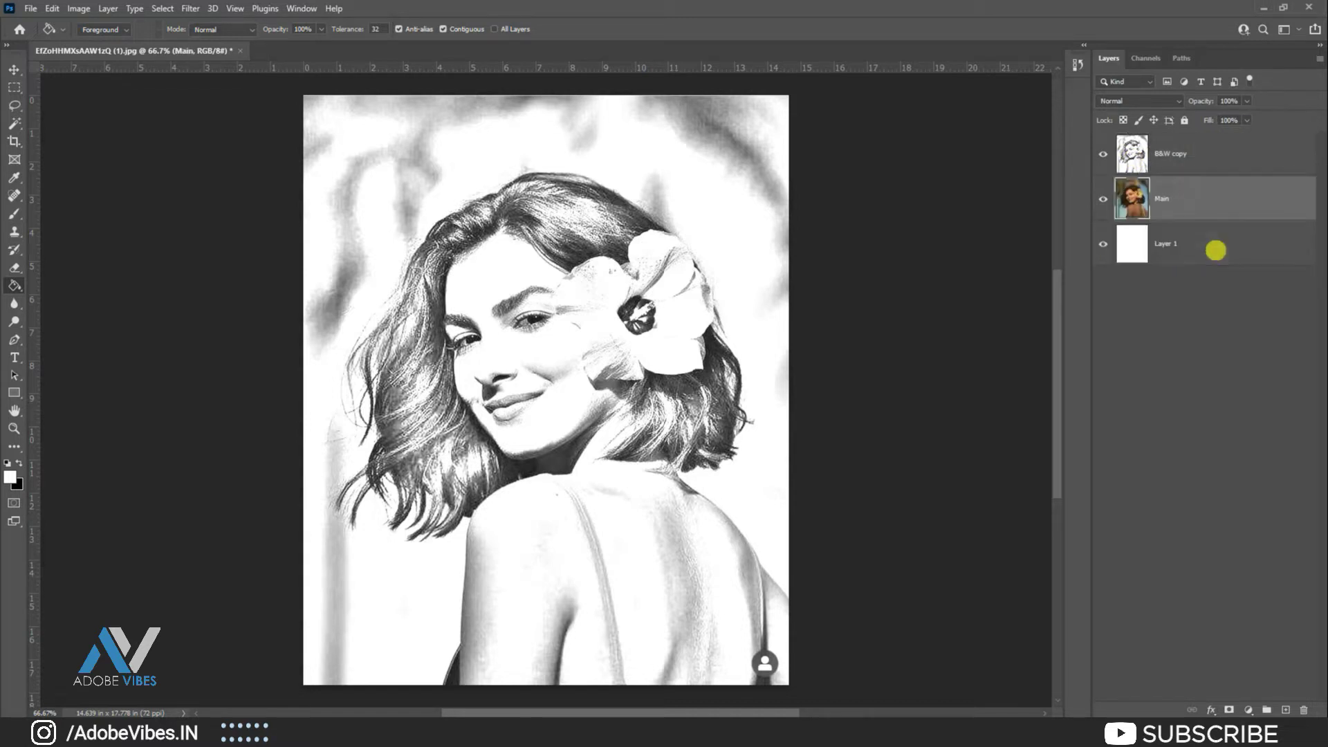
{"action": "scroll", "coordinate": [546, 388], "scroll_direction": "up", "scroll_amount": 1}
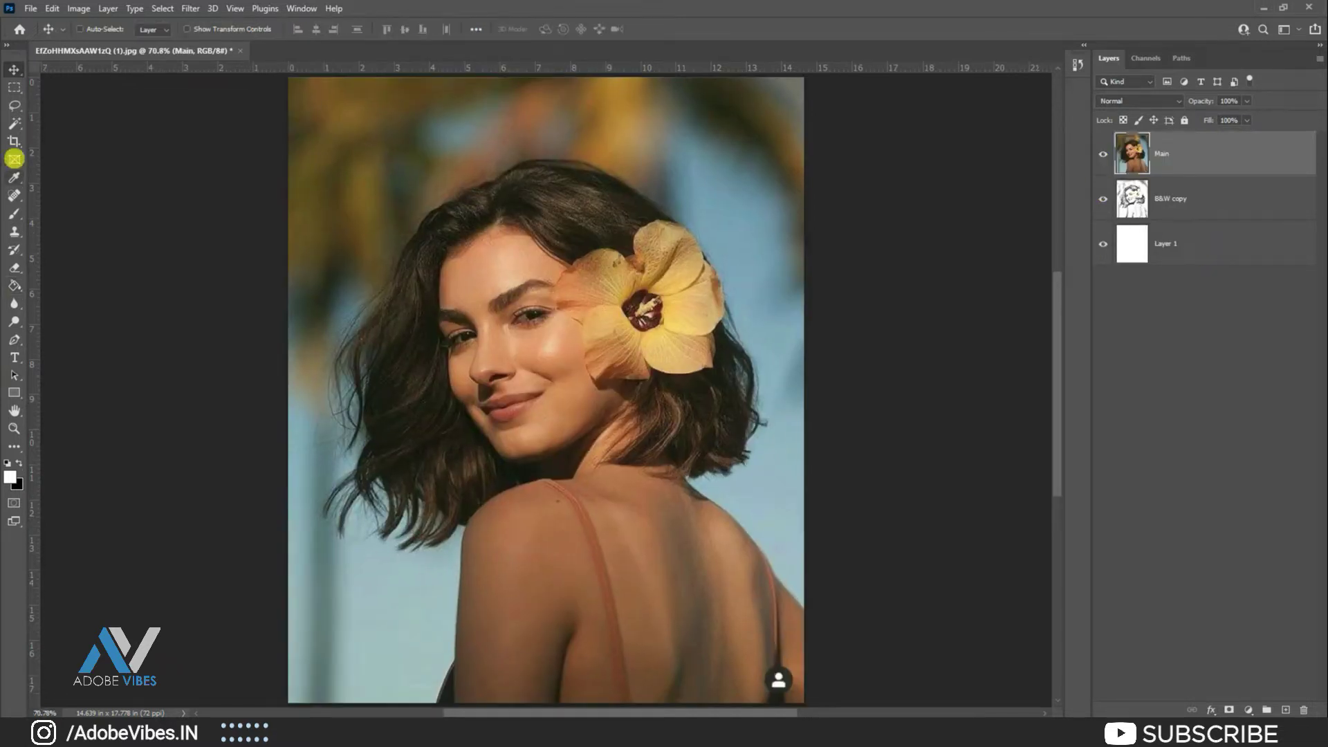
Select the flower in the Main layer with the Object Selection Tool and copy it to a new layer.
{"action": "left_click", "coordinate": [16, 123]}
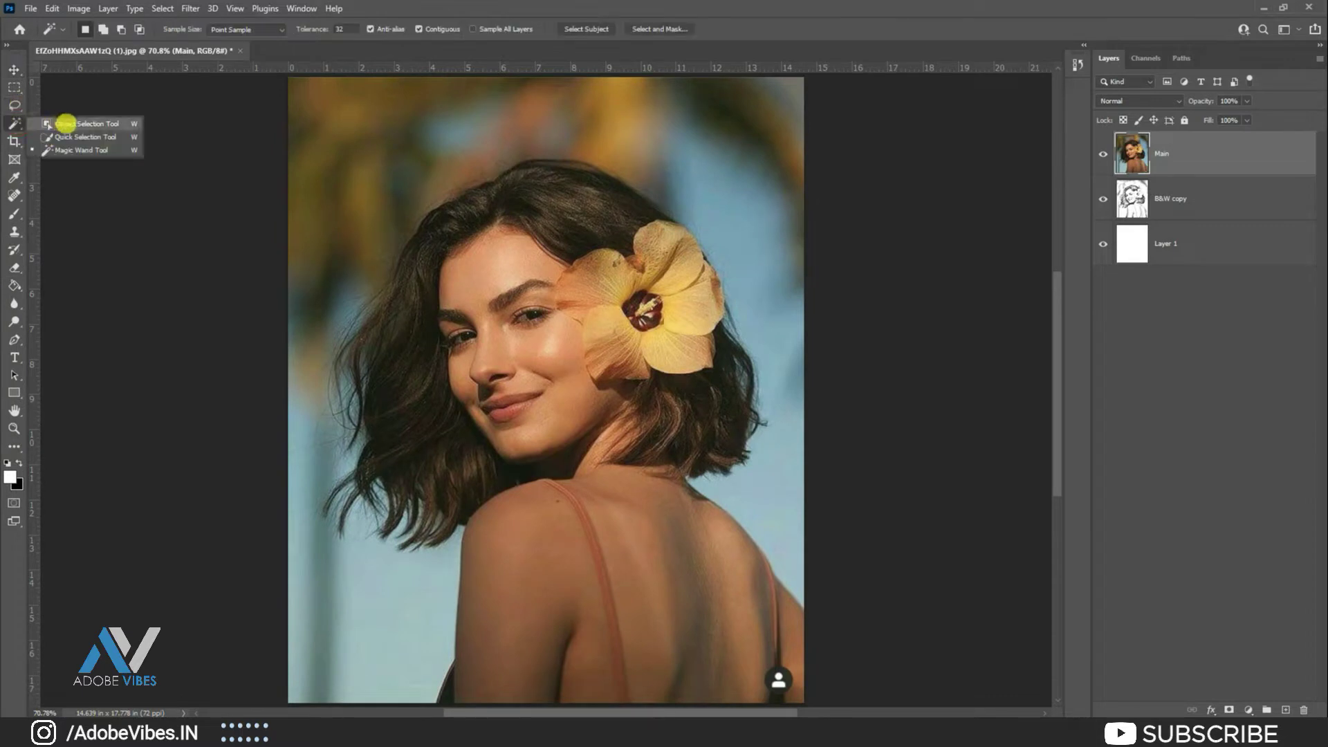
{"action": "left_click", "coordinate": [63, 123]}
{"action": "left_click_drag", "start_coordinate": [546, 216], "coordinate": [751, 382]}
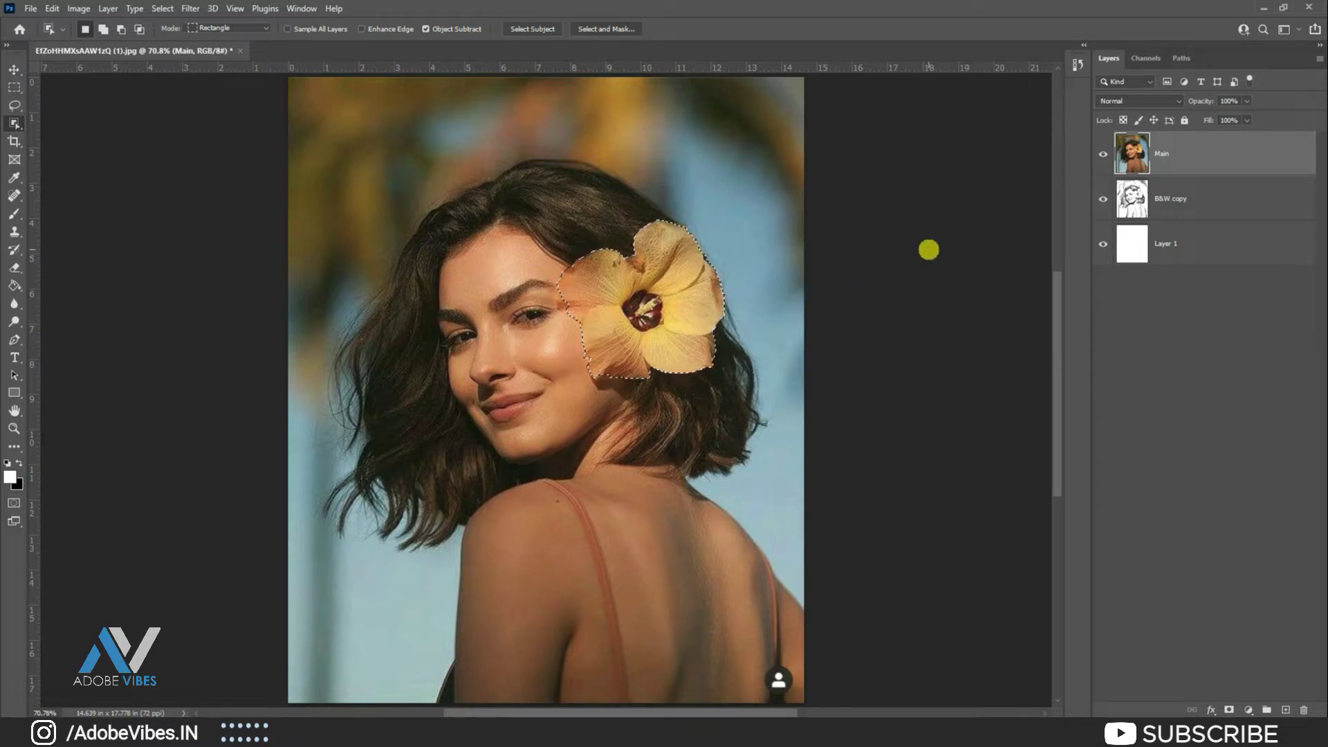
{"action": "key", "text": "ctrl+j"}
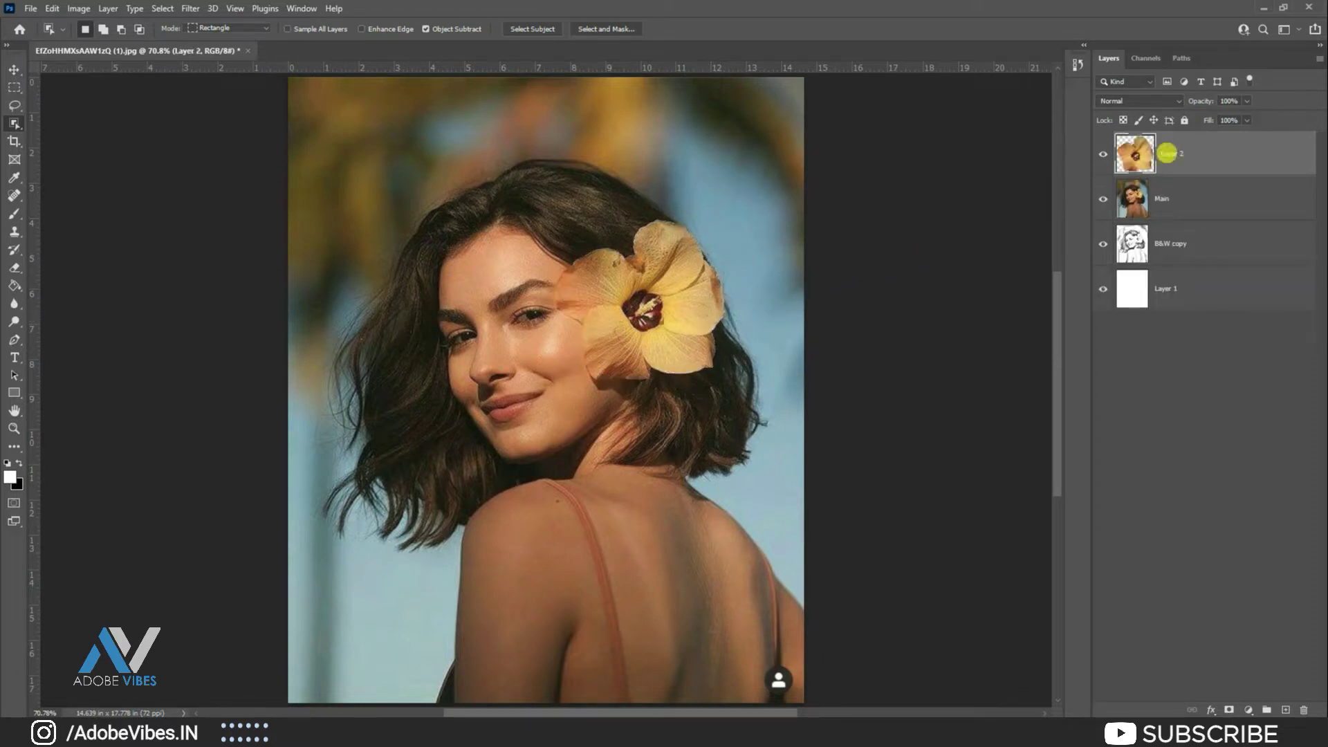
Delete the Main layer, hiding the flower cutout layer meanwhile and showing it again above the sketch.
{"action": "left_click", "coordinate": [1104, 153]}
{"action": "left_click", "coordinate": [1189, 196]}
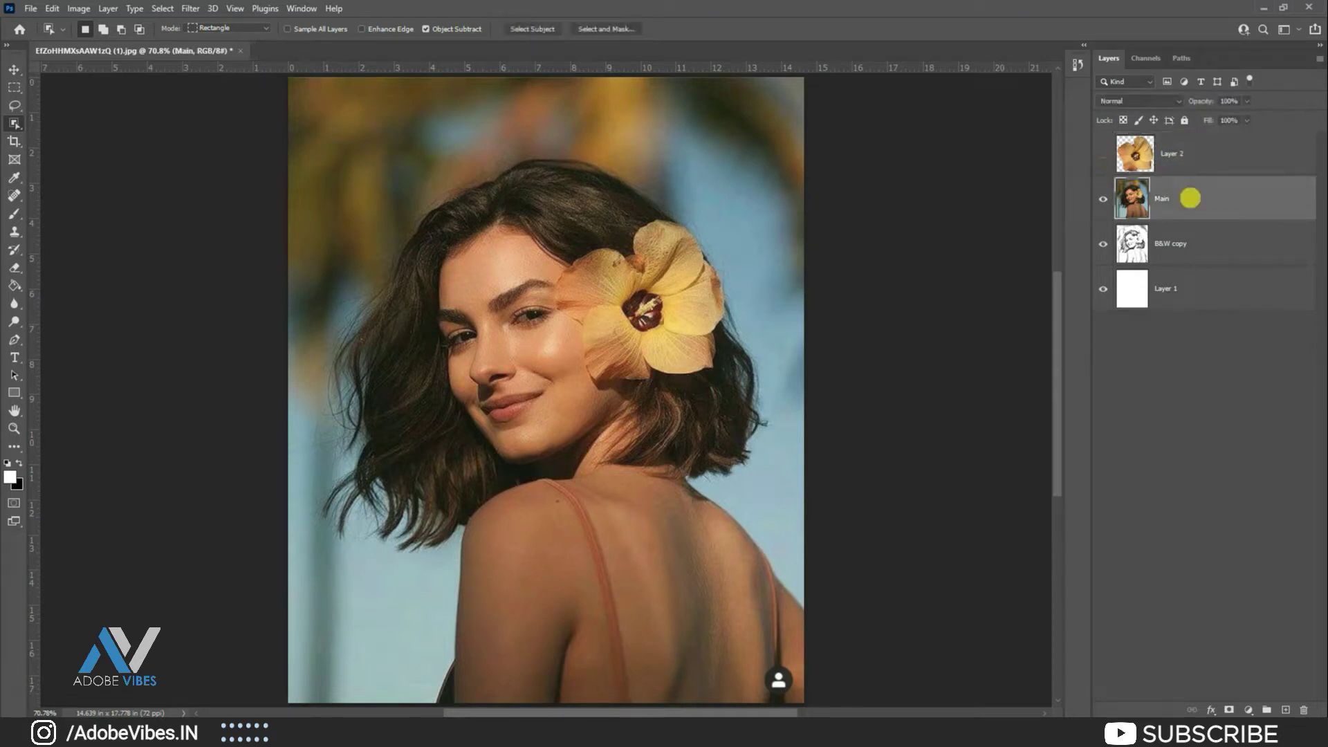
{"action": "key", "text": "Delete"}
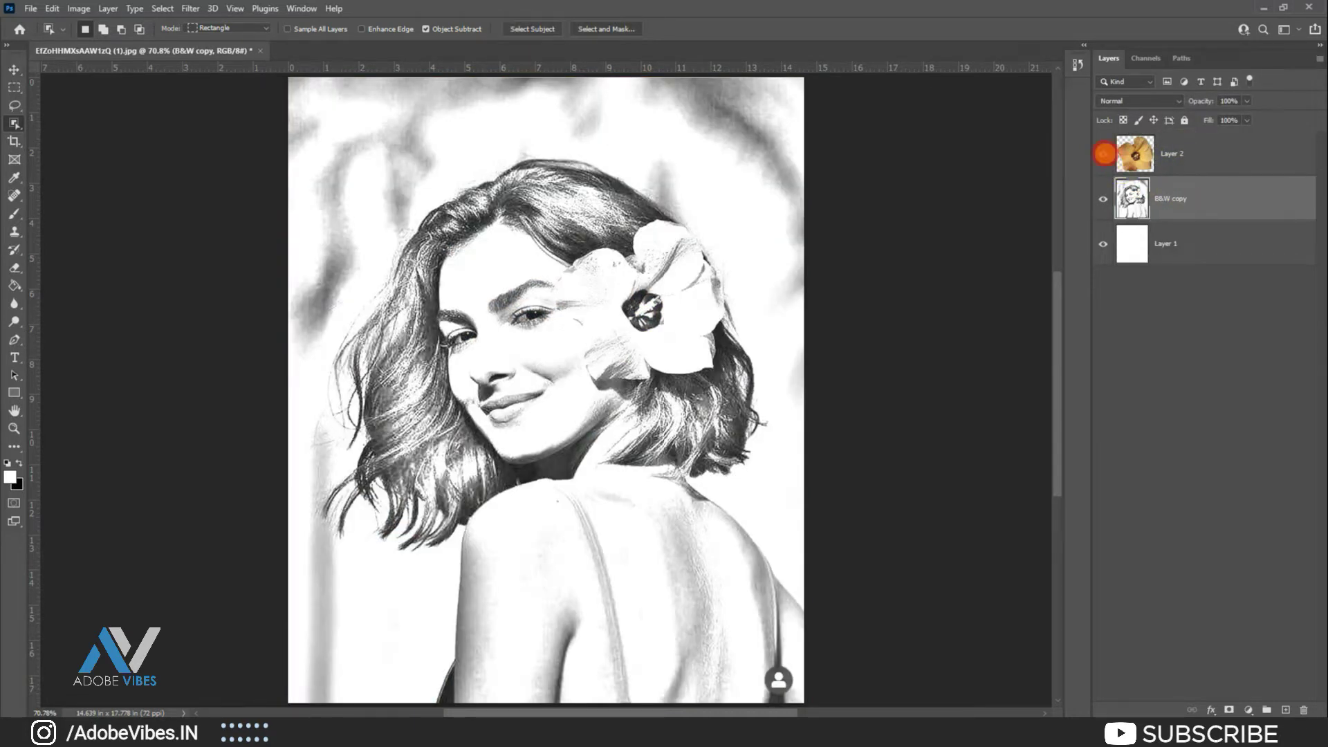
{"action": "left_click", "coordinate": [1104, 154]}
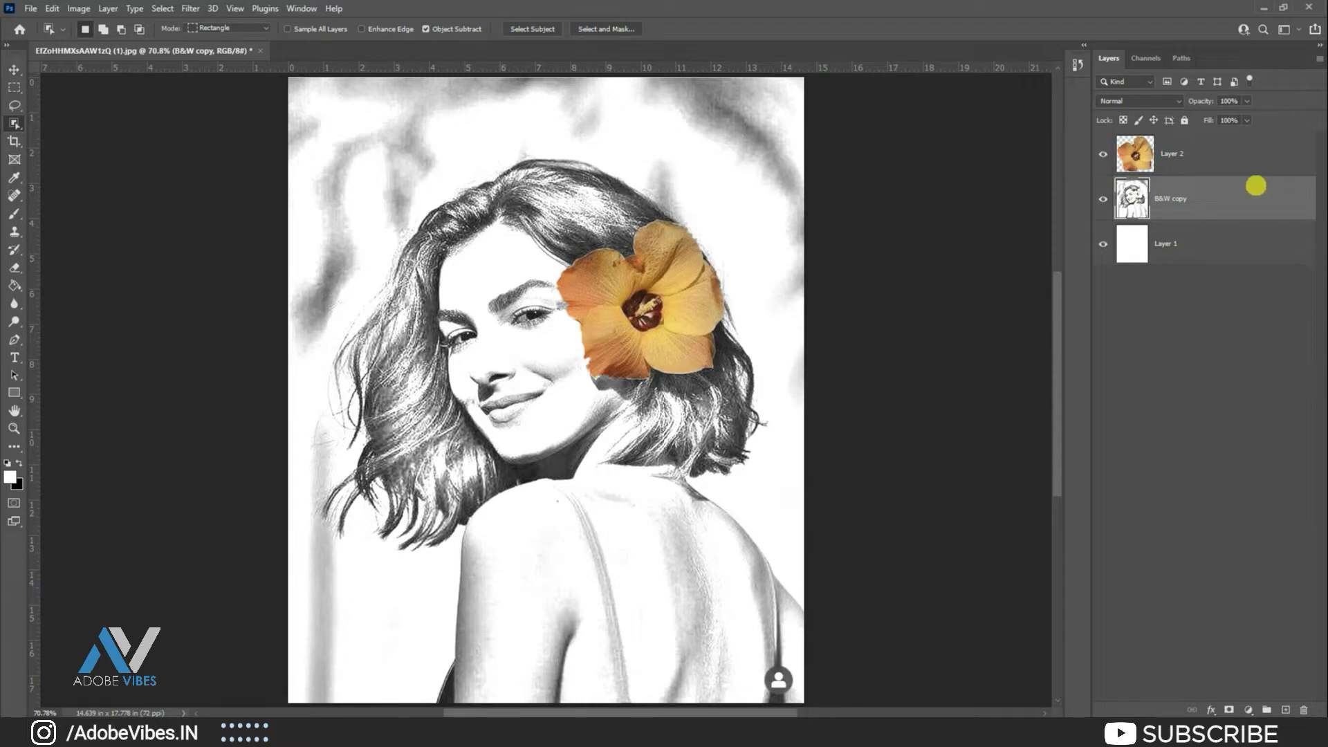
Set the flower layer's blend mode to Multiply.
{"action": "left_click", "coordinate": [1181, 154]}
{"action": "left_click", "coordinate": [1165, 101]}
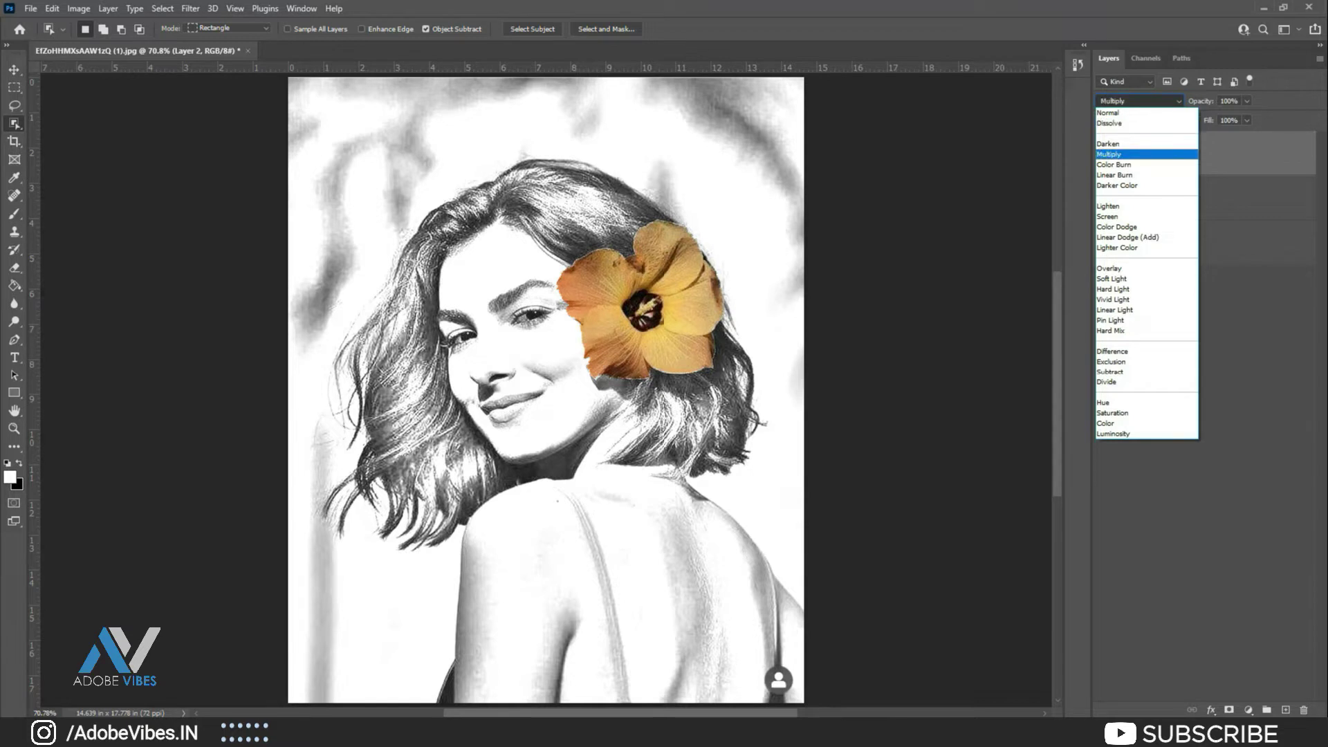
{"action": "left_click", "coordinate": [1109, 154]}
Add a Vibrance adjustment clipped to the flower layer, with Vibrance +100 and Saturation +33.
{"action": "left_click", "coordinate": [1248, 710]}
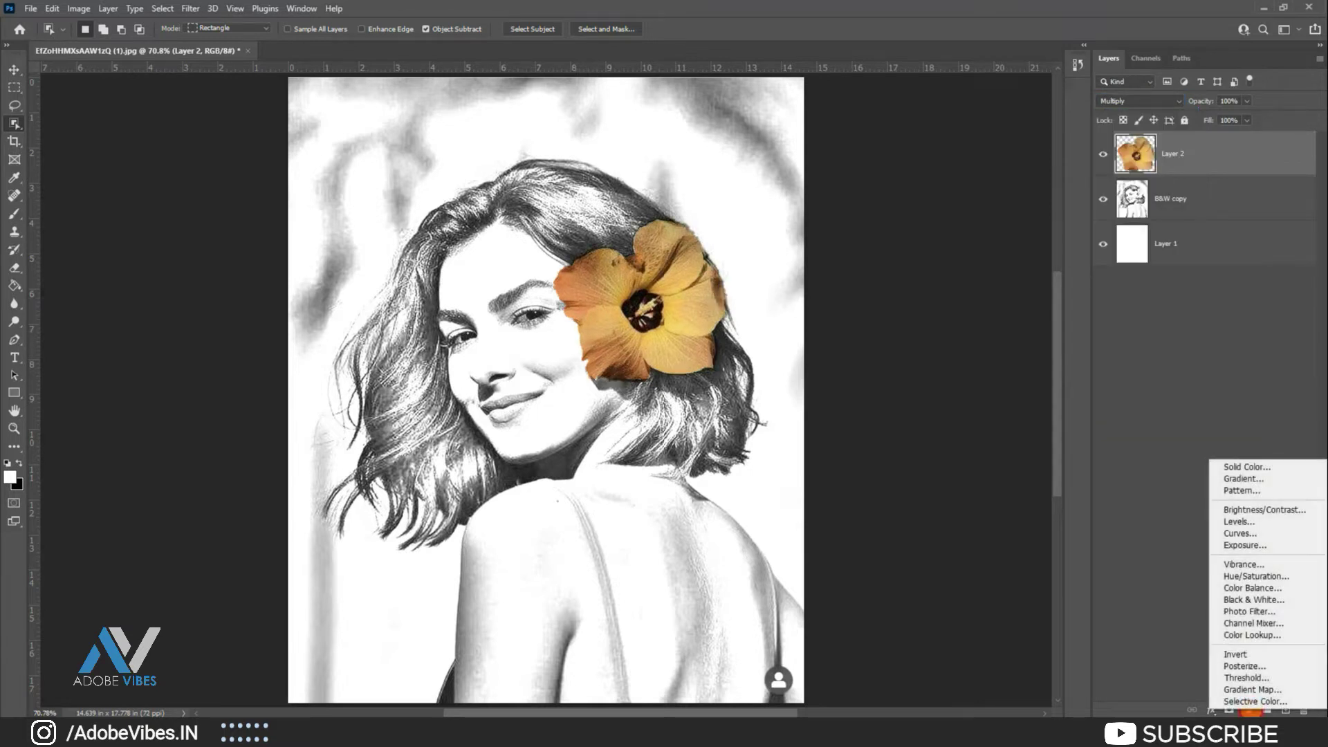
{"action": "left_click", "coordinate": [1244, 565]}
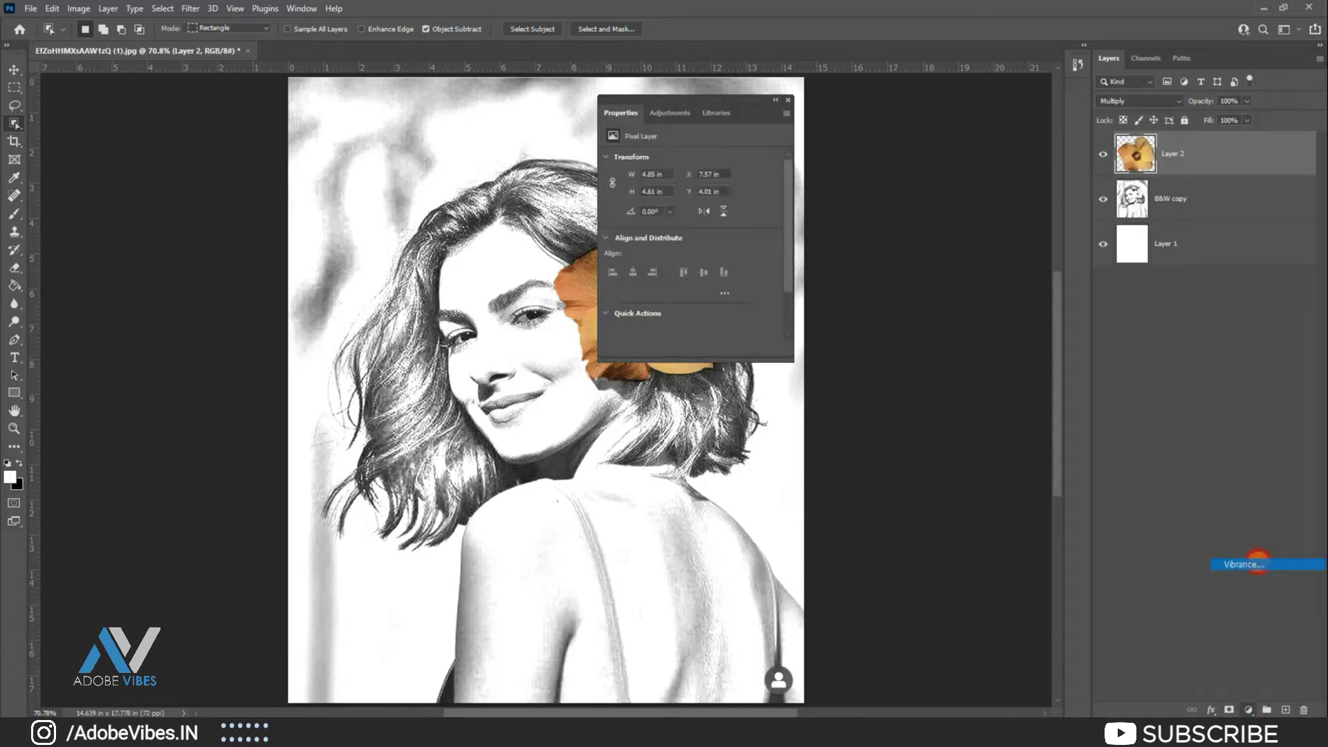
{"action": "left_click_drag", "start_coordinate": [684, 102], "coordinate": [893, 101]}
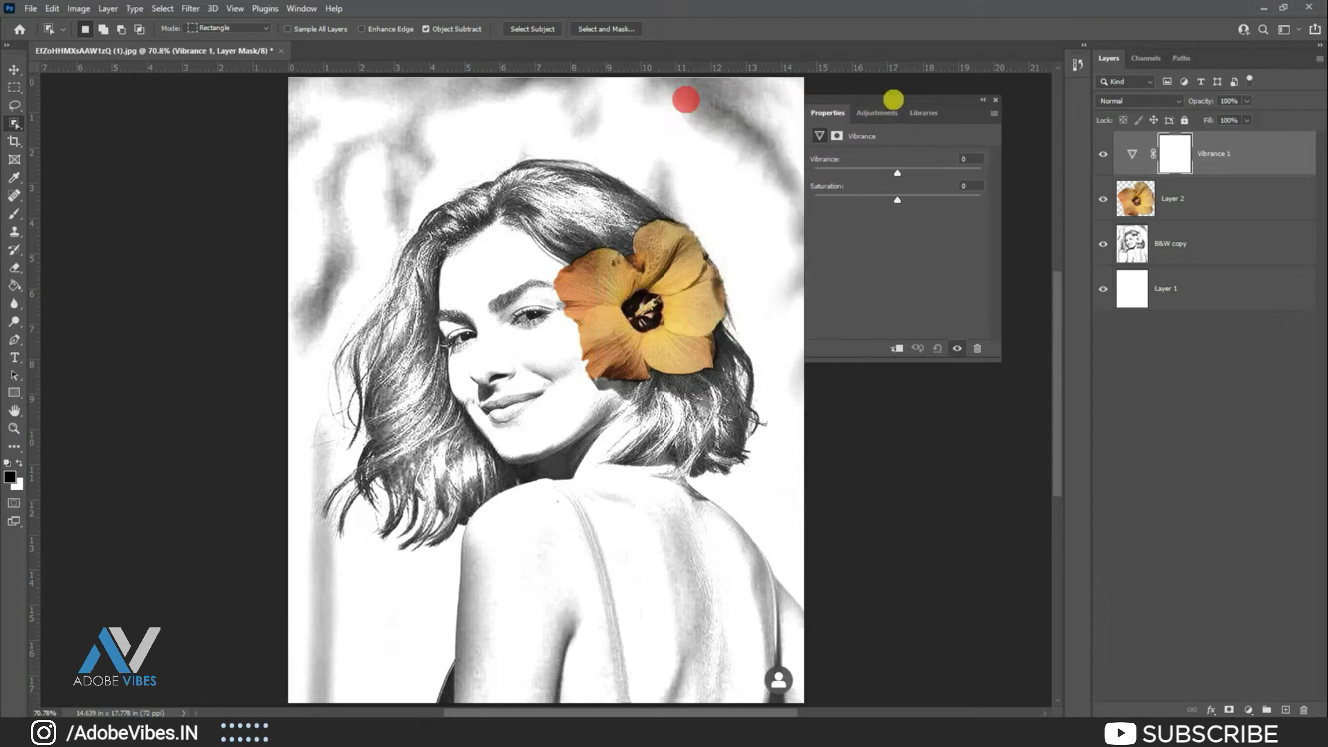
{"action": "left_click_drag", "start_coordinate": [899, 170], "coordinate": [969, 170]}
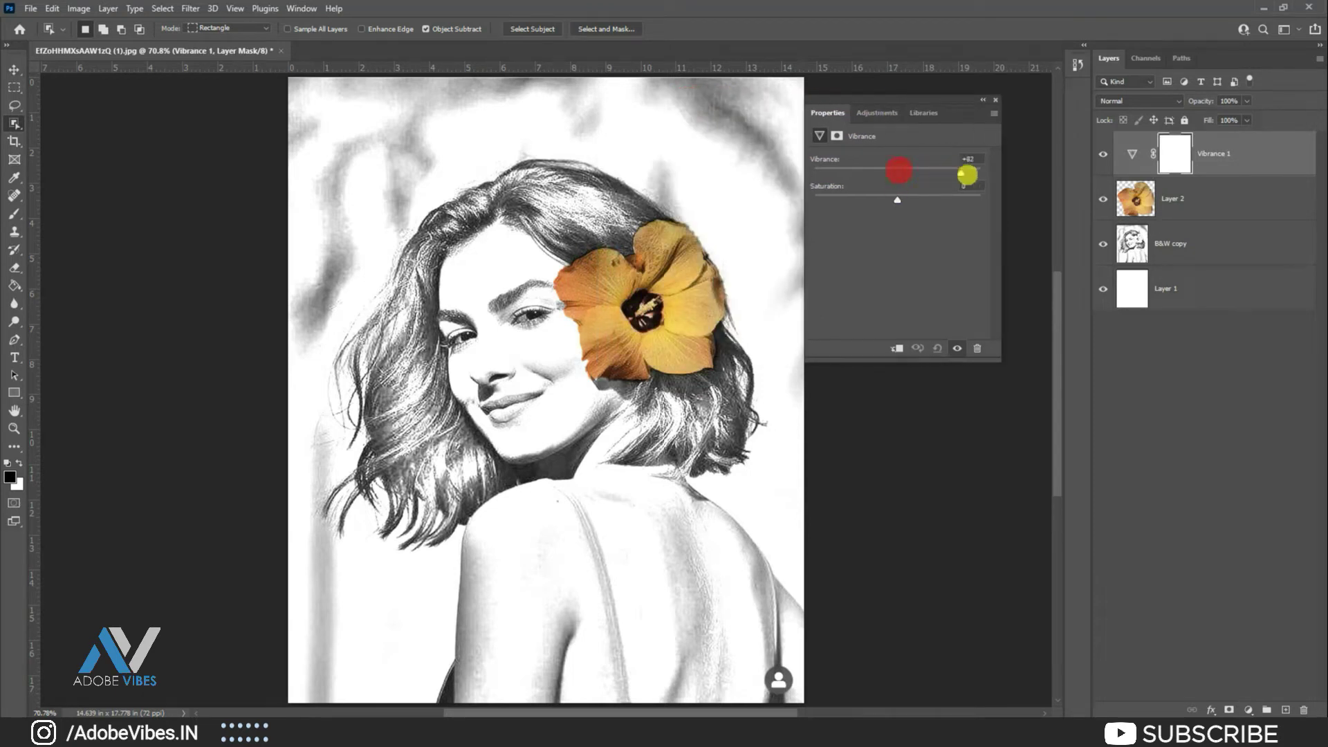
{"action": "left_click_drag", "start_coordinate": [898, 200], "coordinate": [929, 200]}
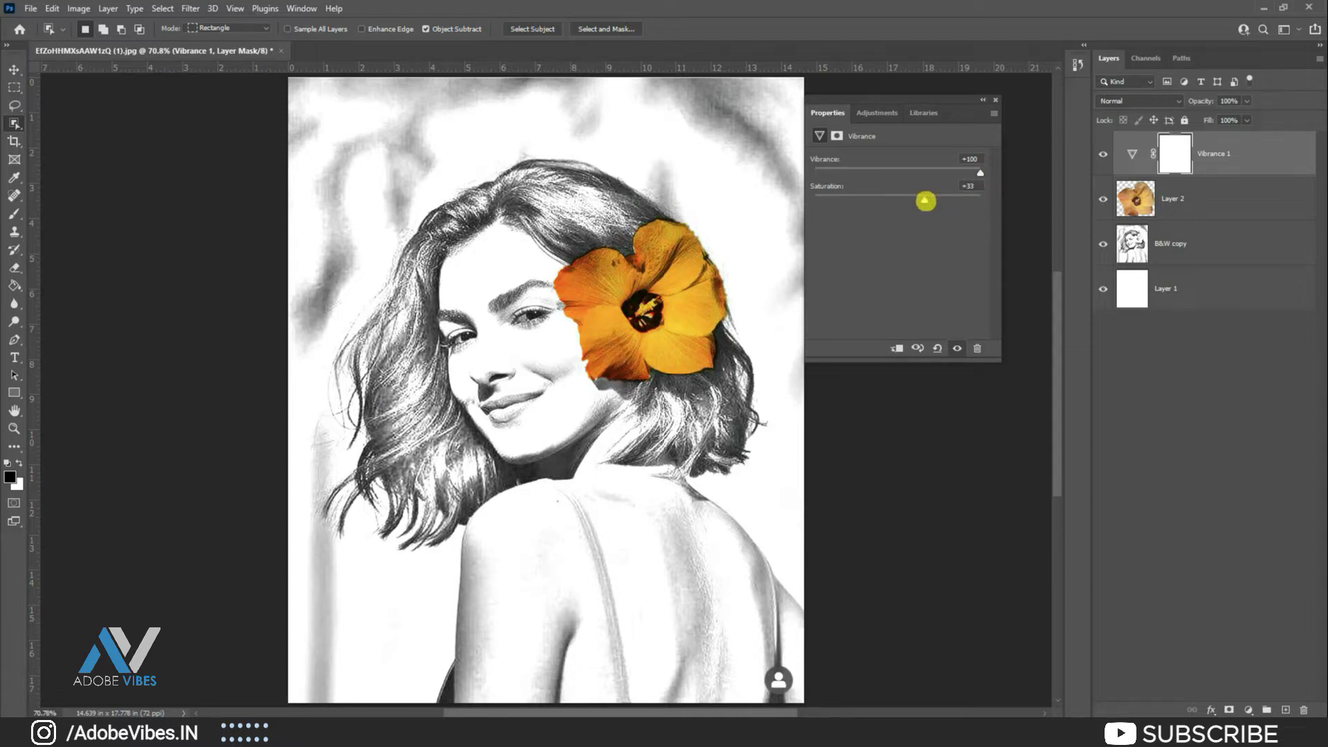
{"action": "left_click", "coordinate": [897, 348]}
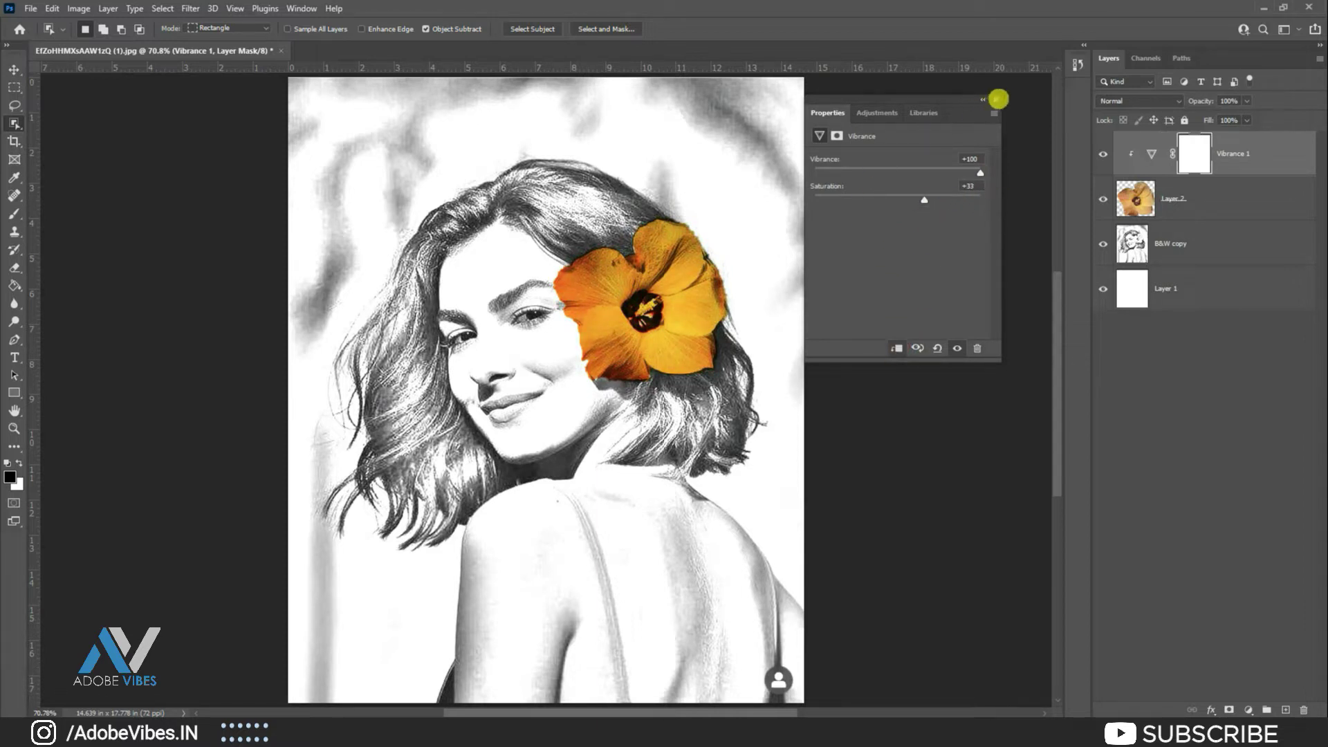
{"action": "left_click", "coordinate": [996, 99]}
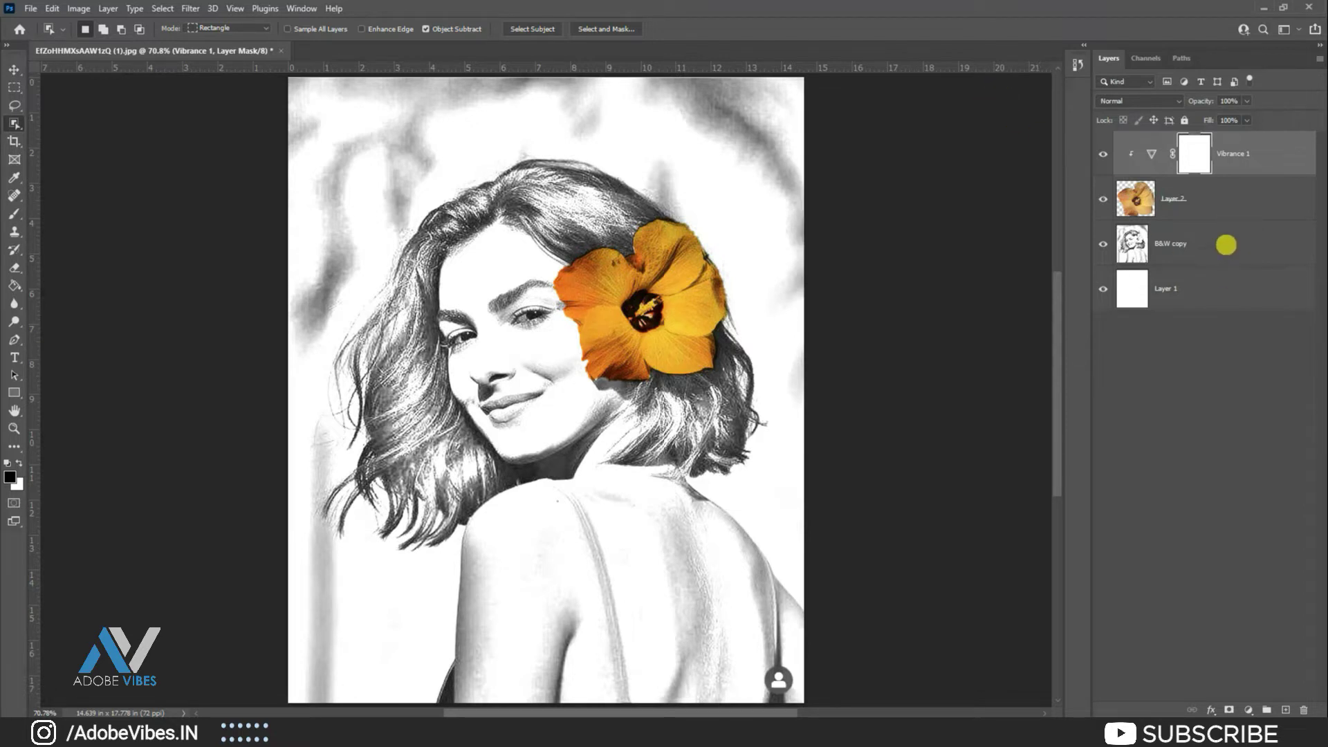
Add a layer mask to the B&W copy layer and paint black over the background along the photo's upper edge.
{"action": "left_click", "coordinate": [1226, 244]}
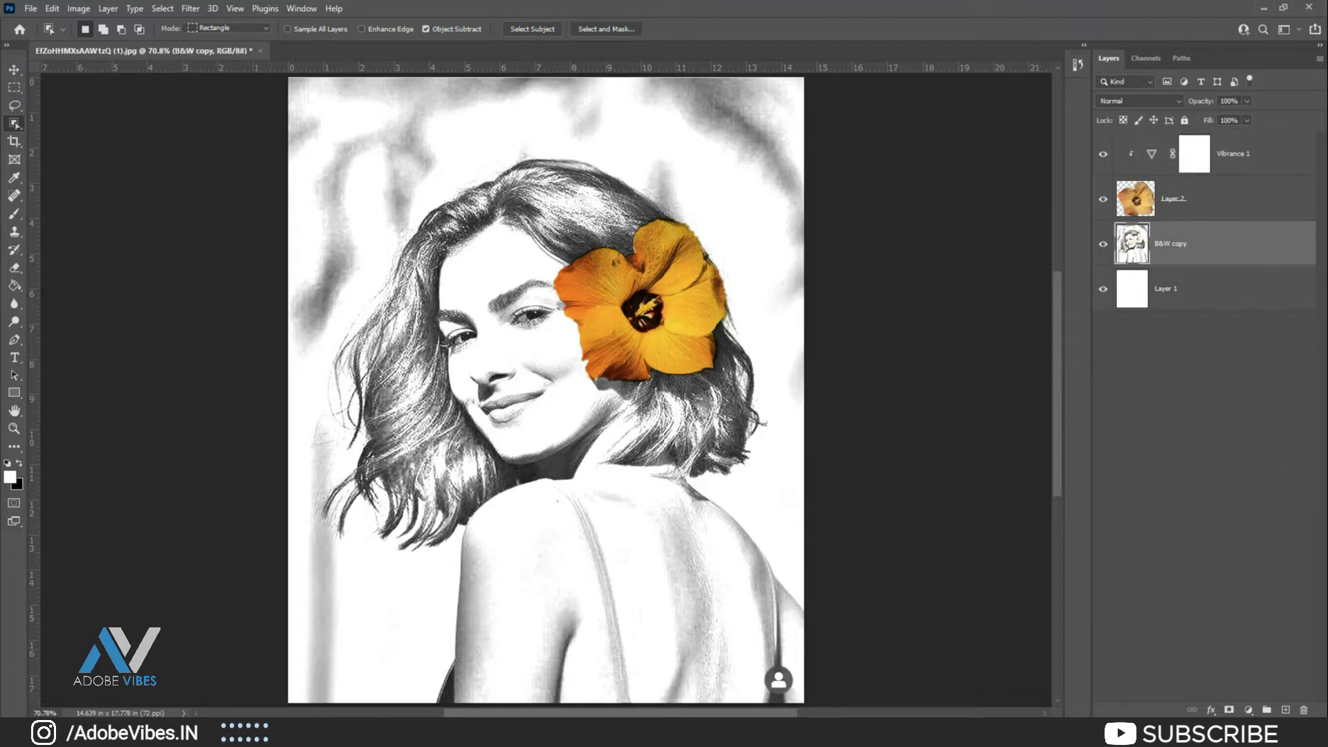
{"action": "left_click", "coordinate": [1231, 709]}
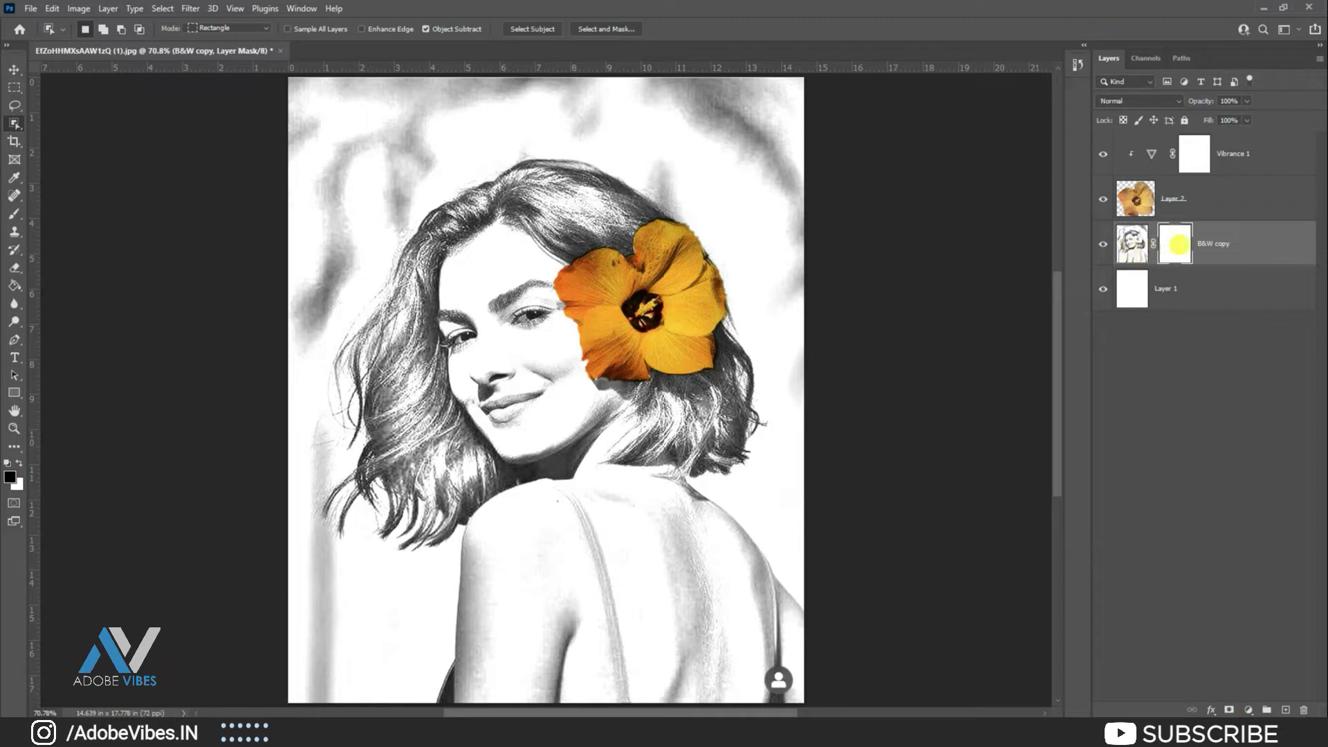
{"action": "left_click", "coordinate": [14, 214]}
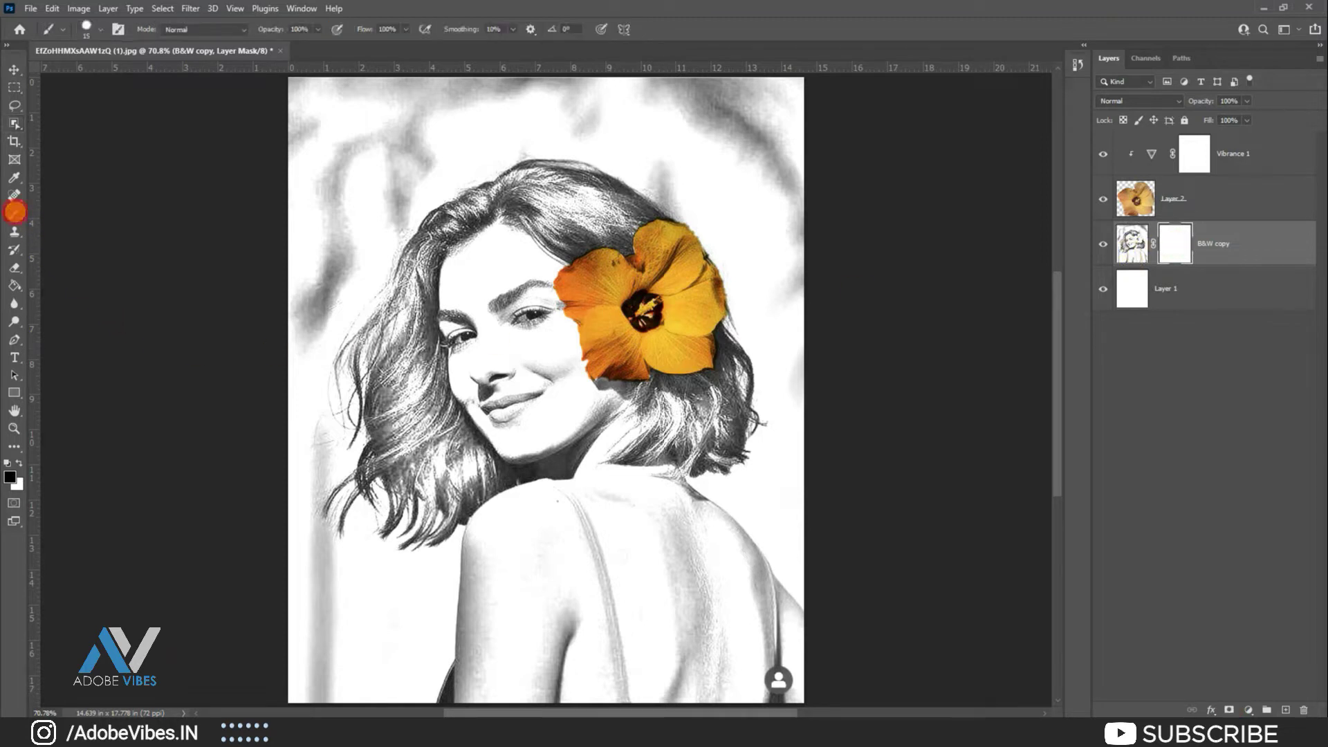
{"action": "scroll", "coordinate": [265, 161], "scroll_direction": "up", "scroll_amount": 1}
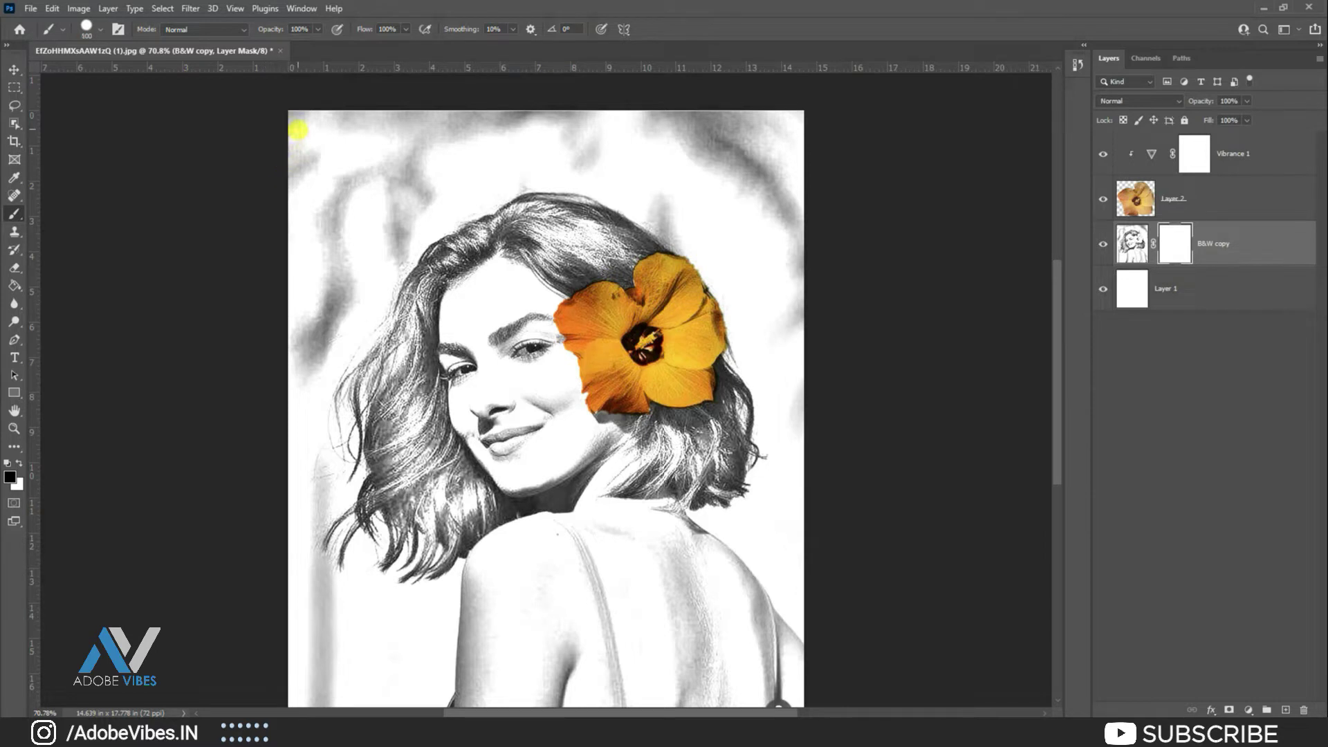
{"action": "mouse_move", "coordinate": [297, 119]}
{"action": "left_mouse_down"}
{"action": "mouse_move", "coordinate": [658, 125]}
{"action": "mouse_move", "coordinate": [438, 142]}
{"action": "mouse_move", "coordinate": [712, 139]}
{"action": "mouse_move", "coordinate": [863, 258]}
{"action": "left_mouse_up"}
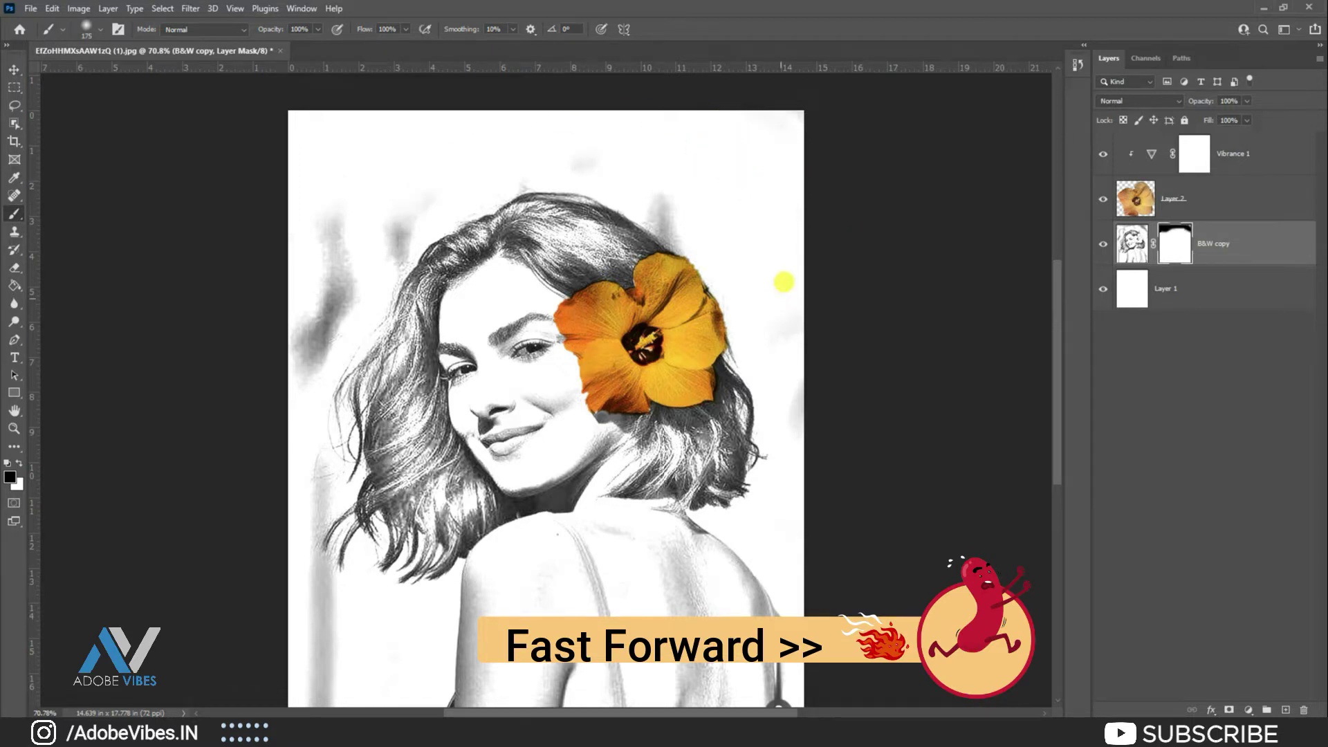
Mask out the remaining background above and beside the hair on the B&W copy layer with black brush strokes.
{"action": "scroll", "coordinate": [815, 347], "scroll_direction": "down", "scroll_amount": 3}
{"action": "scroll", "coordinate": [492, 158], "scroll_direction": "up", "scroll_amount": 2}
{"action": "left_click", "coordinate": [688, 127]}
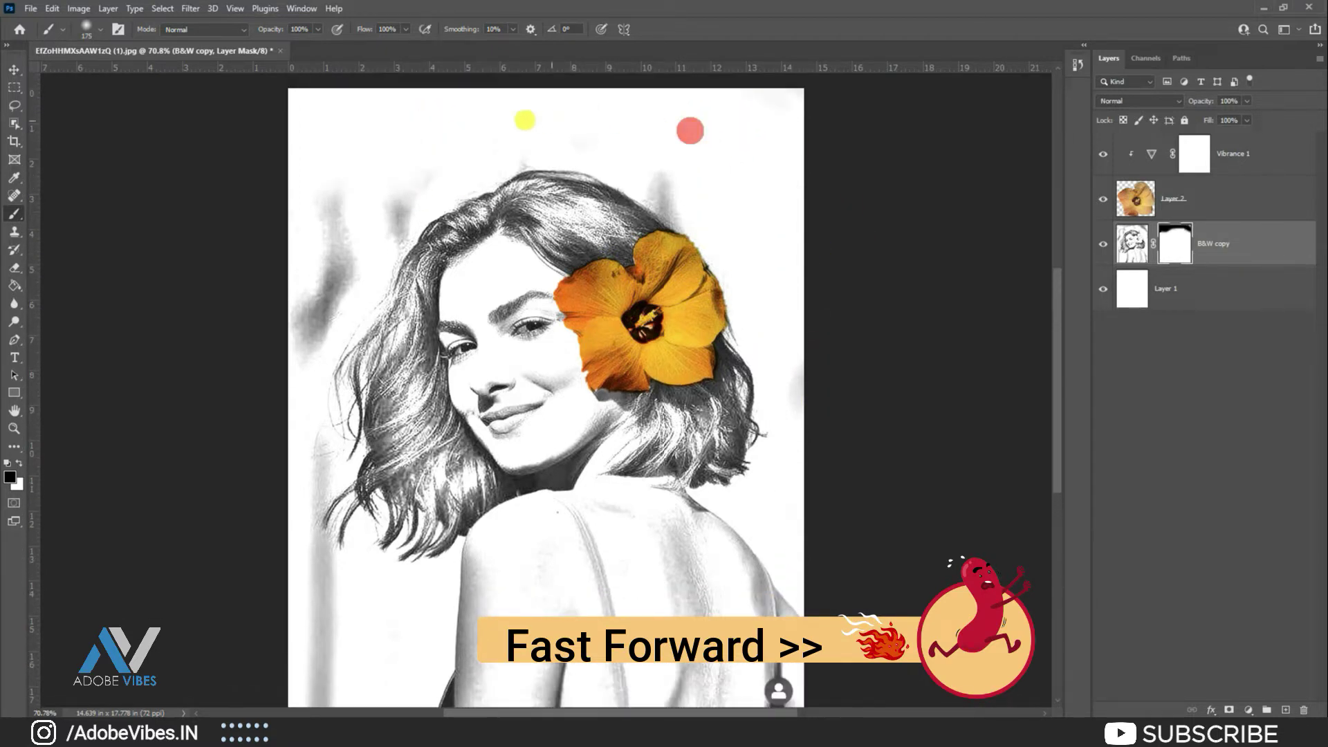
{"action": "mouse_move", "coordinate": [400, 155]}
{"action": "left_mouse_down"}
{"action": "mouse_move", "coordinate": [305, 303]}
{"action": "mouse_move", "coordinate": [290, 284]}
{"action": "left_mouse_up"}
{"action": "scroll", "coordinate": [290, 285], "scroll_direction": "up", "scroll_amount": 1}
{"action": "key", "text": "ctrl+plus"}
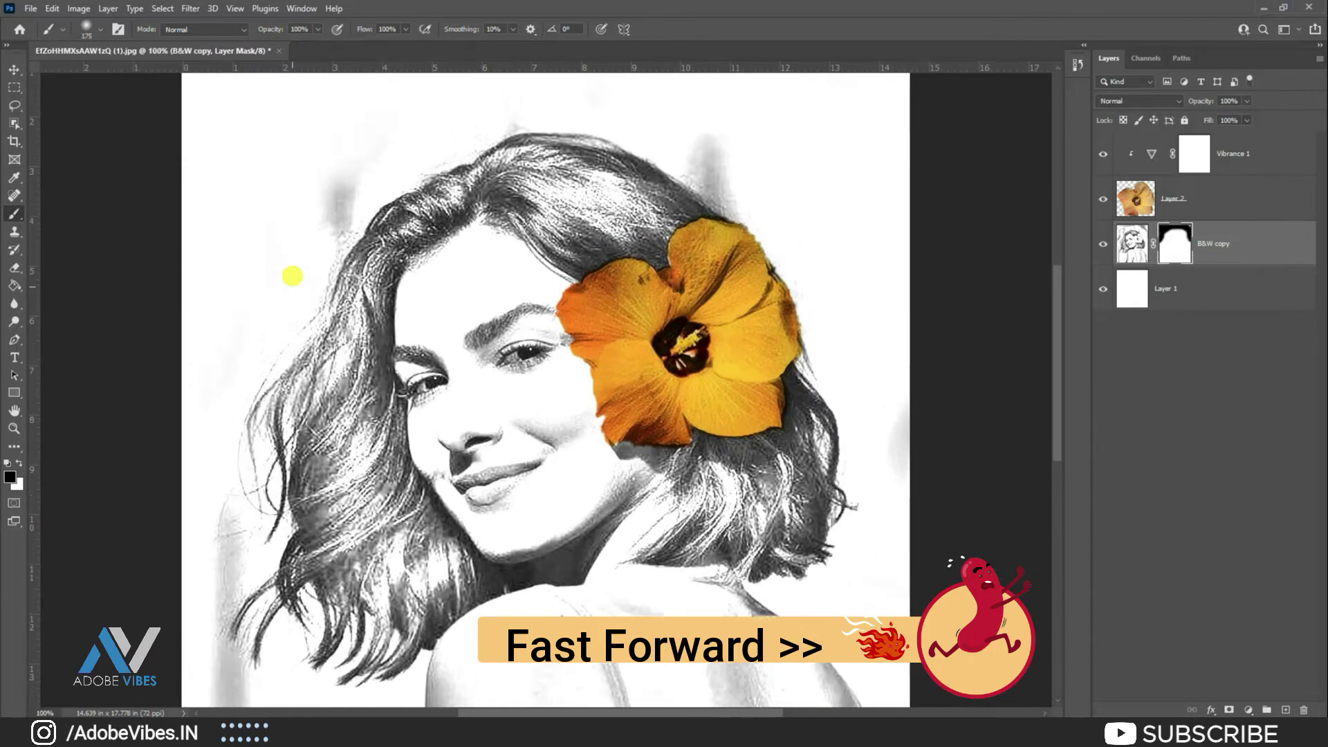
{"action": "mouse_move", "coordinate": [399, 188]}
{"action": "left_mouse_down"}
{"action": "mouse_move", "coordinate": [356, 267]}
{"action": "mouse_move", "coordinate": [299, 276]}
{"action": "left_mouse_up"}
{"action": "left_click_drag", "start_coordinate": [654, 182], "coordinate": [687, 201]}
{"action": "left_click_drag", "start_coordinate": [725, 259], "coordinate": [737, 269]}
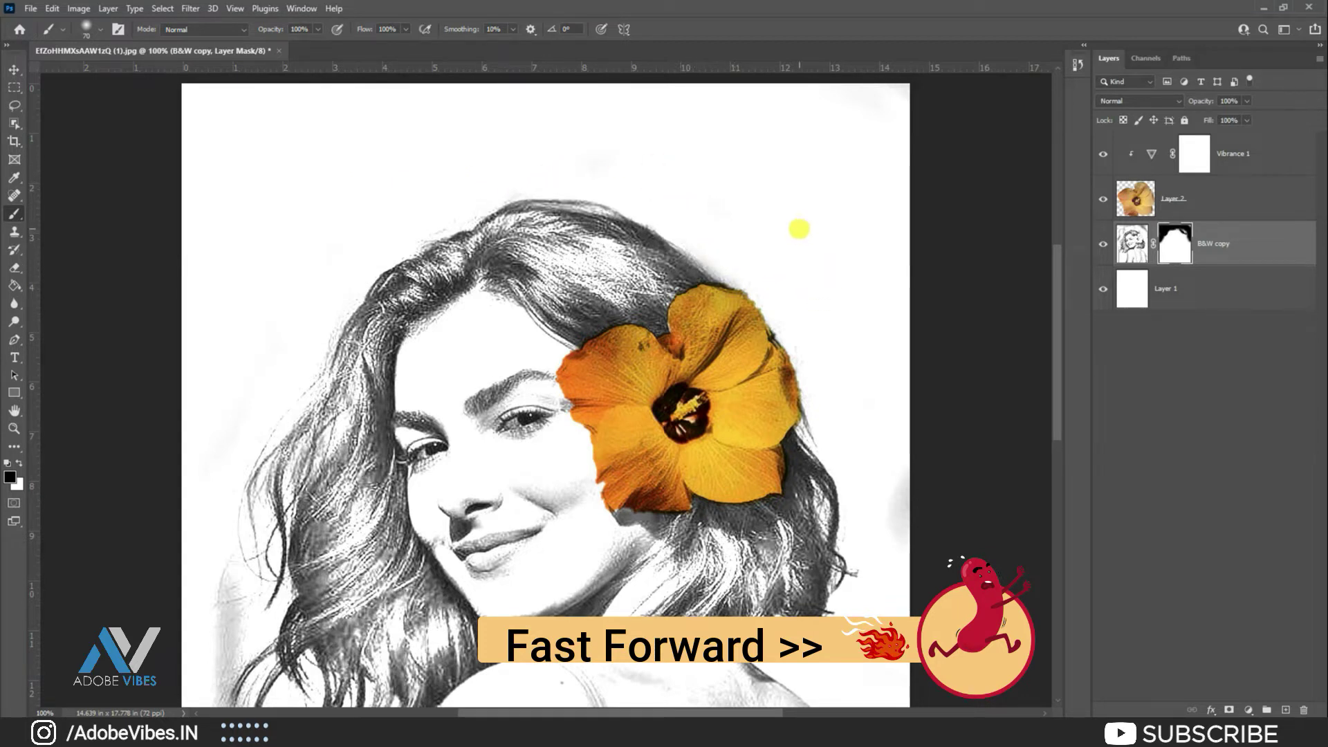
Reduce the brush size and mask out leftover background tone between the flower and the photo's right edge.
{"action": "key", "text": "p"}
{"action": "left_click", "coordinate": [13, 213]}
{"action": "scroll", "coordinate": [767, 263], "scroll_direction": "down", "scroll_amount": 3}
{"action": "key", "text": "bracketleft"}
{"action": "key", "text": "bracketleft"}
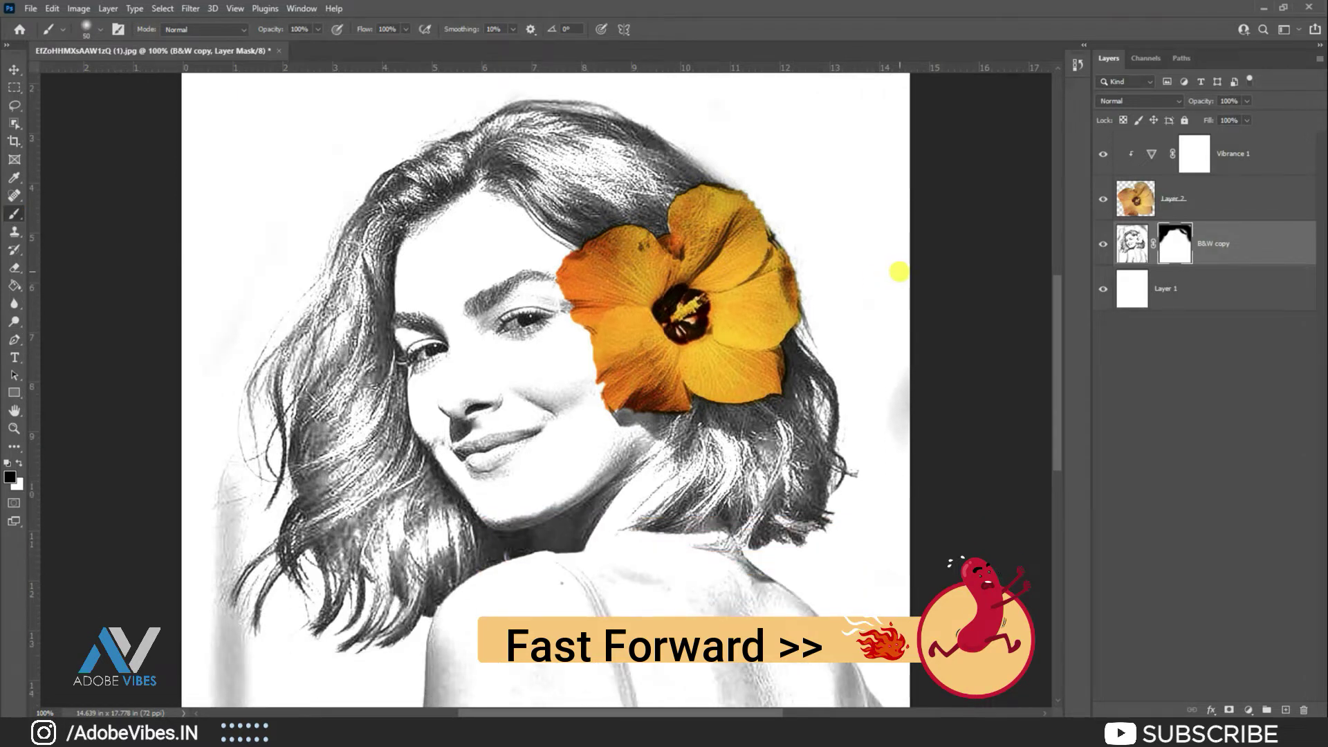
{"action": "left_click", "coordinate": [899, 263]}
Mask out the grey background along the photo's left side and below the hair with a 100-pixel black brush.
{"action": "key", "text": "bracketright"}
{"action": "key", "text": "bracketright"}
{"action": "key", "text": "bracketright"}
{"action": "key", "text": "bracketright"}
{"action": "key", "text": "bracketright"}
{"action": "scroll", "coordinate": [714, 413], "scroll_direction": "down", "scroll_amount": 3}
{"action": "left_click", "coordinate": [196, 324]}
{"action": "mouse_move", "coordinate": [209, 358]}
{"action": "left_mouse_down"}
{"action": "mouse_move", "coordinate": [226, 385]}
{"action": "mouse_move", "coordinate": [193, 454]}
{"action": "mouse_move", "coordinate": [231, 466]}
{"action": "mouse_move", "coordinate": [217, 626]}
{"action": "mouse_move", "coordinate": [272, 504]}
{"action": "left_mouse_up"}
{"action": "scroll", "coordinate": [193, 447], "scroll_direction": "down", "scroll_amount": 2}
{"action": "scroll", "coordinate": [193, 440], "scroll_direction": "down", "scroll_amount": 1}
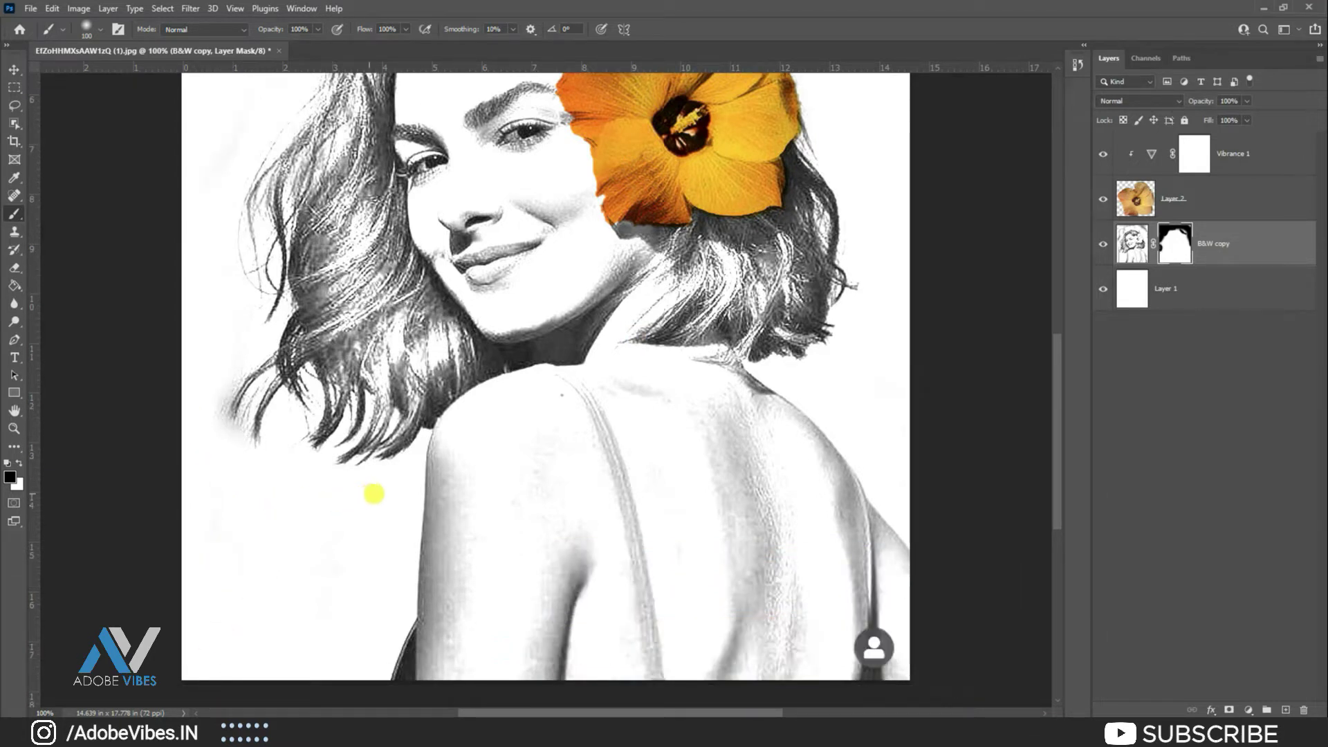
{"action": "left_click_drag", "start_coordinate": [200, 438], "coordinate": [222, 342]}
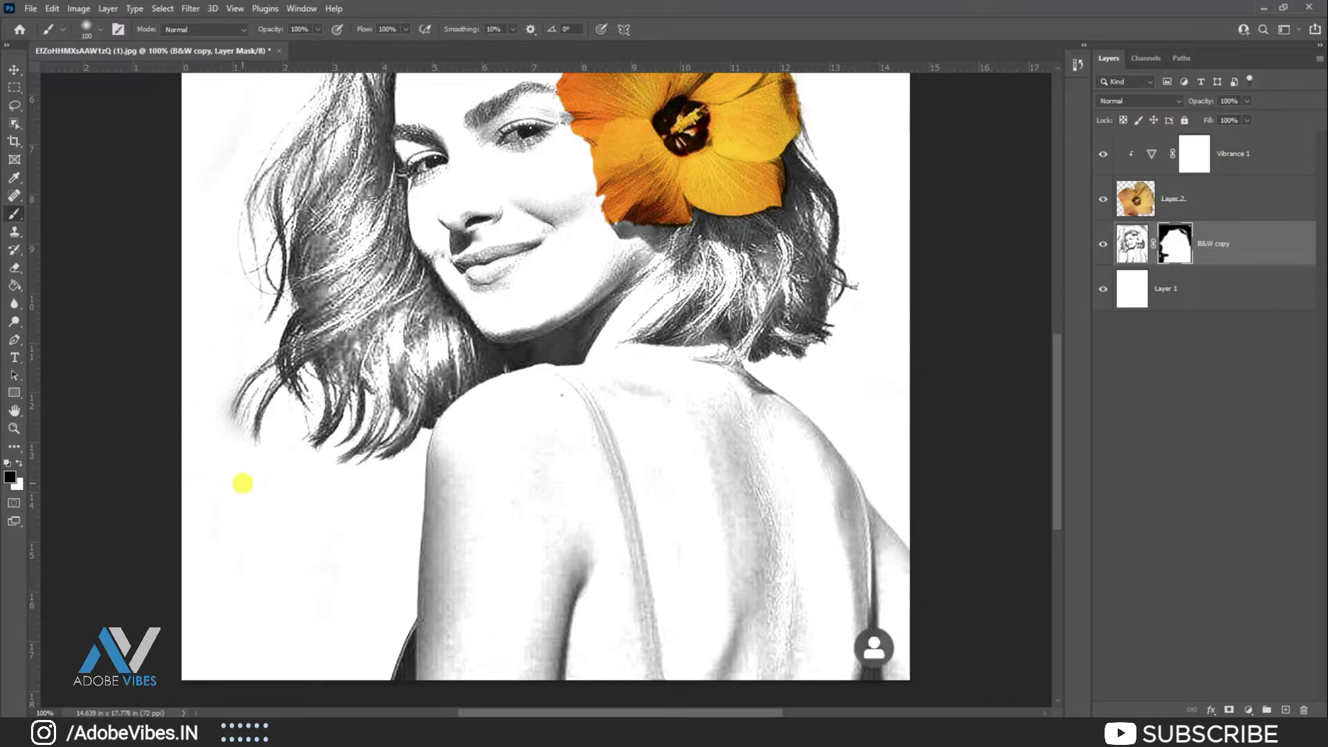
{"action": "key", "text": "ctrl+0"}
{"action": "left_click", "coordinate": [14, 69]}
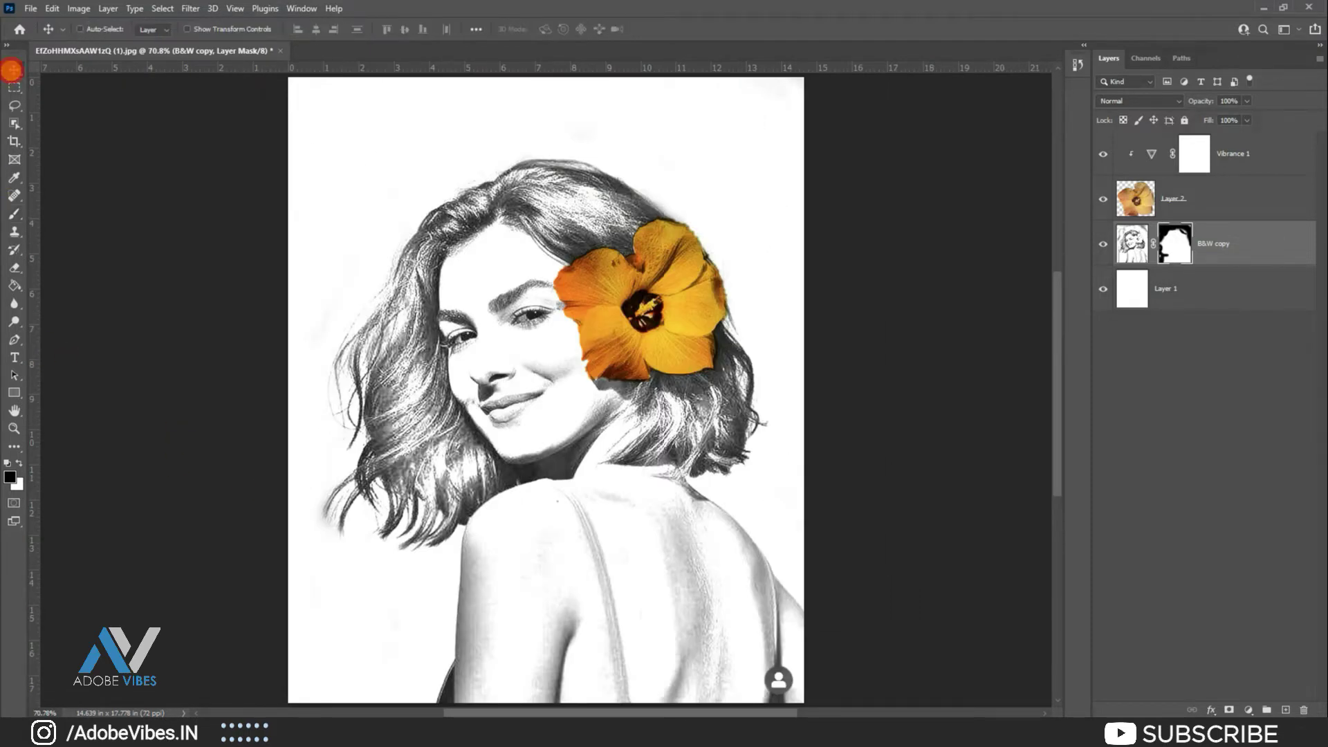
{"action": "left_click", "coordinate": [1103, 244]}
{"action": "left_click", "coordinate": [1103, 244]}
{"action": "left_click", "coordinate": [1253, 158], "text": "shift"}
{"action": "left_click", "coordinate": [1213, 291]}
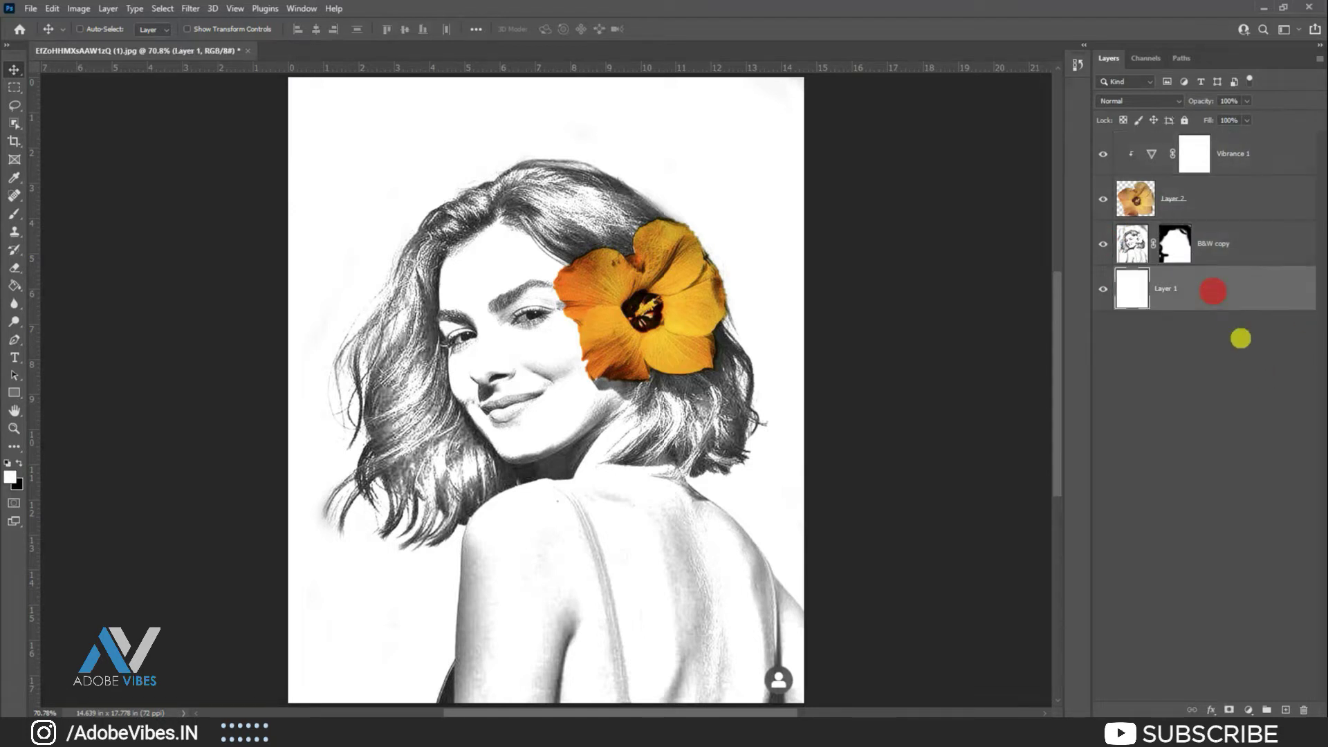
{"action": "left_click", "coordinate": [1254, 147]}
{"action": "key", "text": "x"}
{"action": "left_click", "coordinate": [1249, 710]}
{"action": "left_click", "coordinate": [1208, 512]}
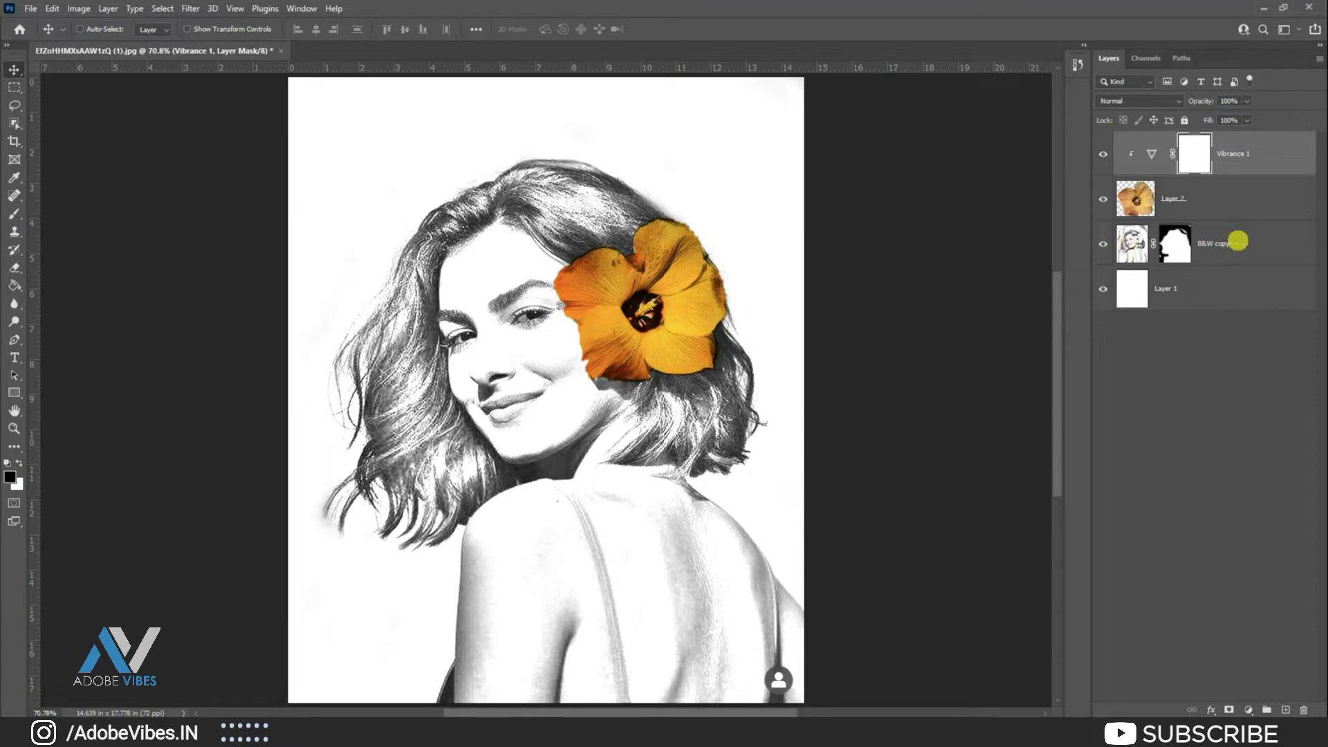
Add a Levels adjustment above the B&W copy layer, with midtones 0.64 and the black output level at 26.
{"action": "left_click", "coordinate": [1238, 241]}
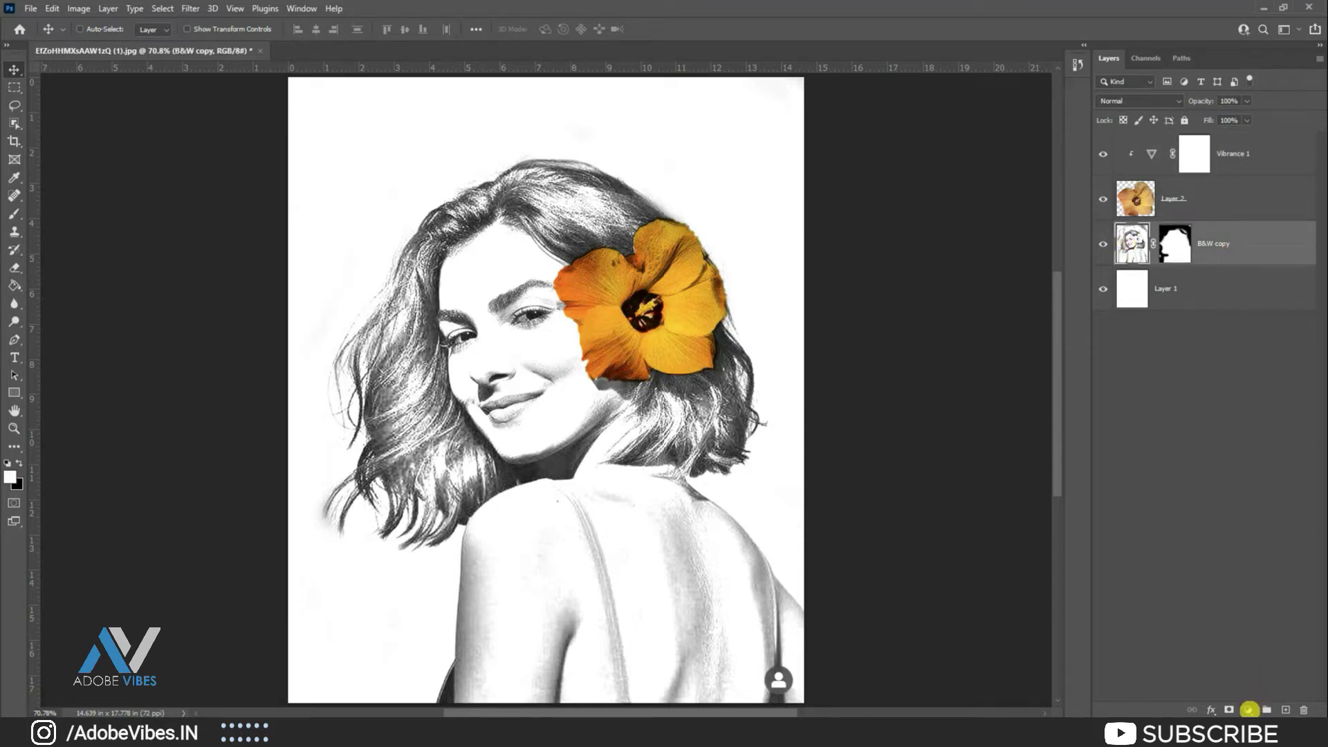
{"action": "left_click", "coordinate": [1249, 710]}
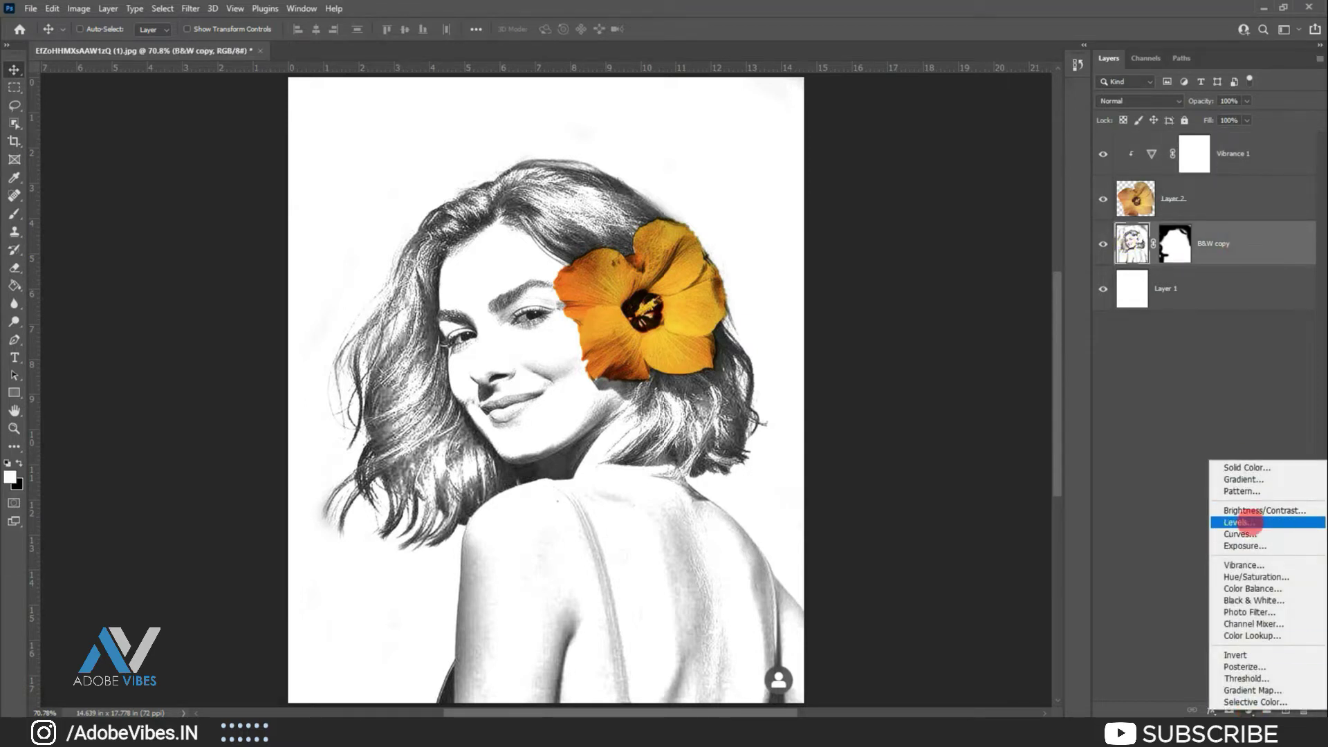
{"action": "left_click", "coordinate": [1243, 523]}
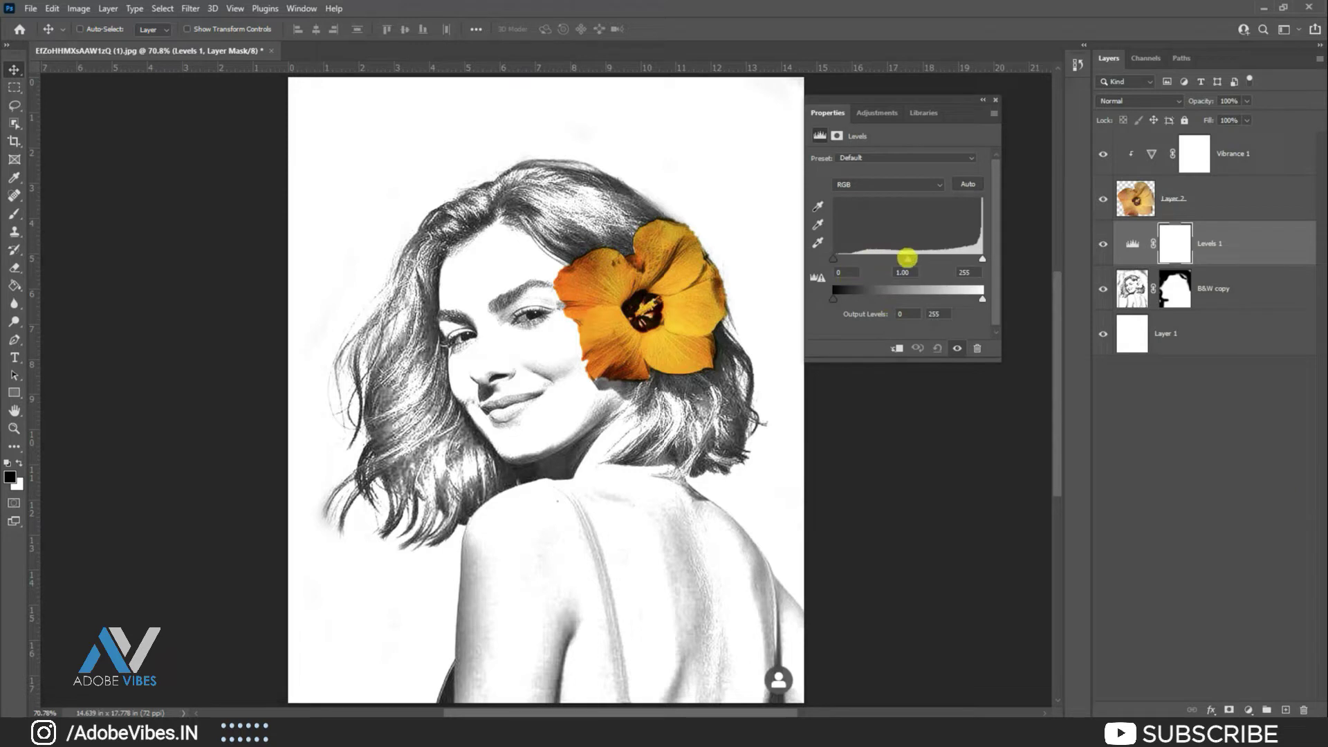
{"action": "left_click_drag", "start_coordinate": [915, 260], "coordinate": [927, 260]}
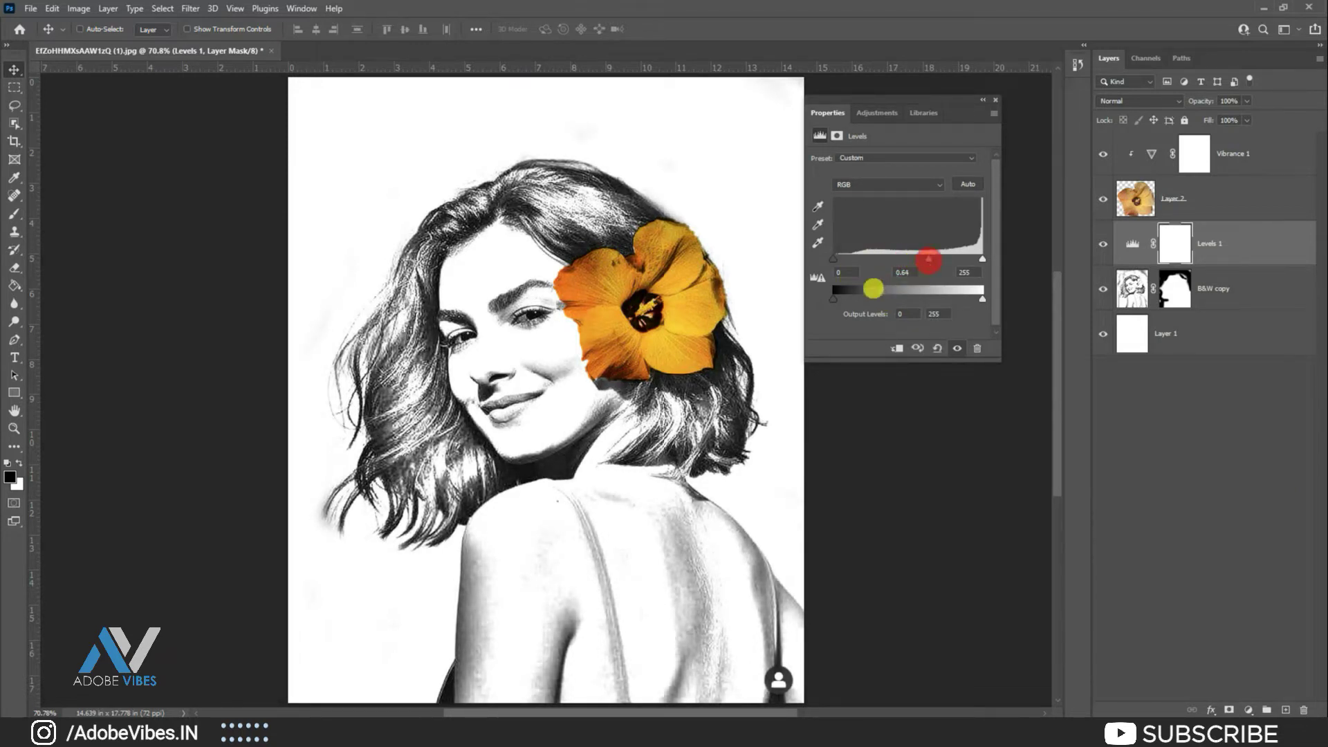
{"action": "mouse_move", "coordinate": [978, 259]}
{"action": "left_mouse_down"}
{"action": "mouse_move", "coordinate": [977, 299]}
{"action": "mouse_move", "coordinate": [995, 296]}
{"action": "left_mouse_up"}
{"action": "left_click_drag", "start_coordinate": [833, 298], "coordinate": [841, 296]}
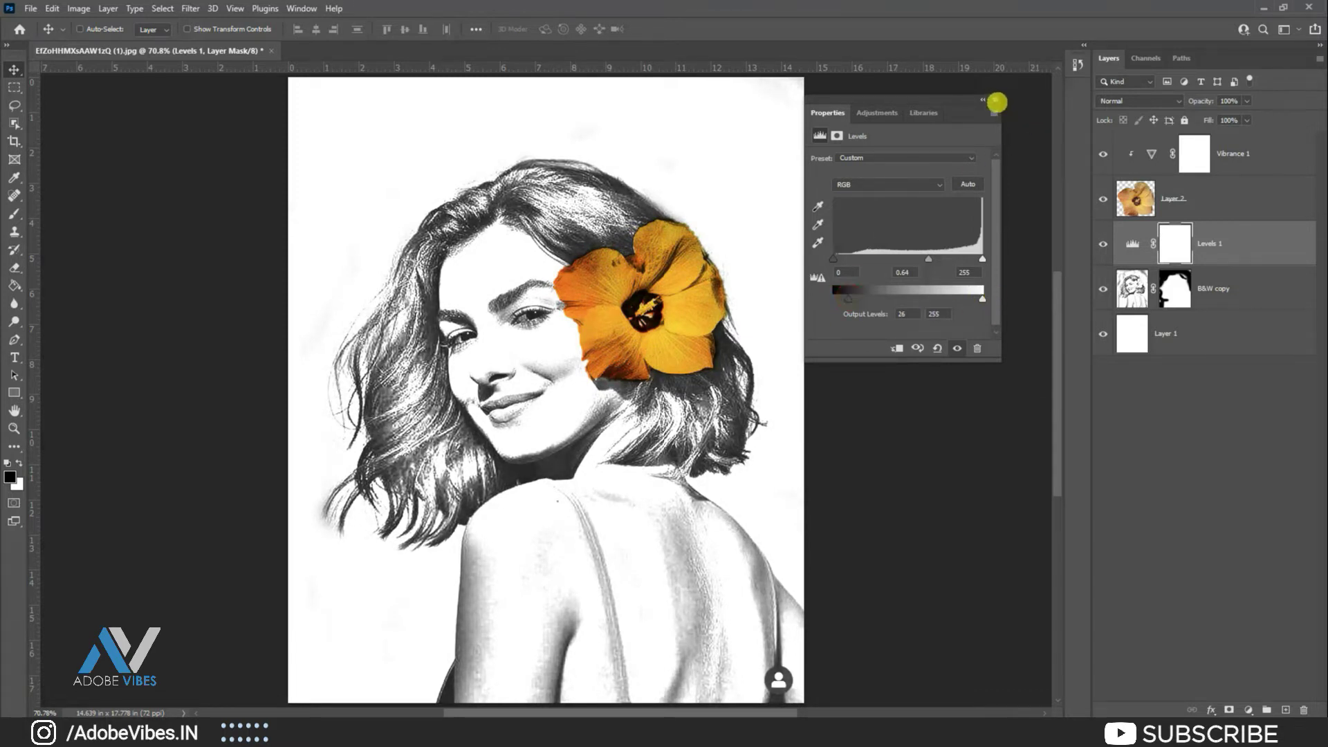
{"action": "left_click", "coordinate": [997, 100]}
Group all the layers from Vibrance 1 down to Layer 1.
{"action": "left_click", "coordinate": [1254, 147]}
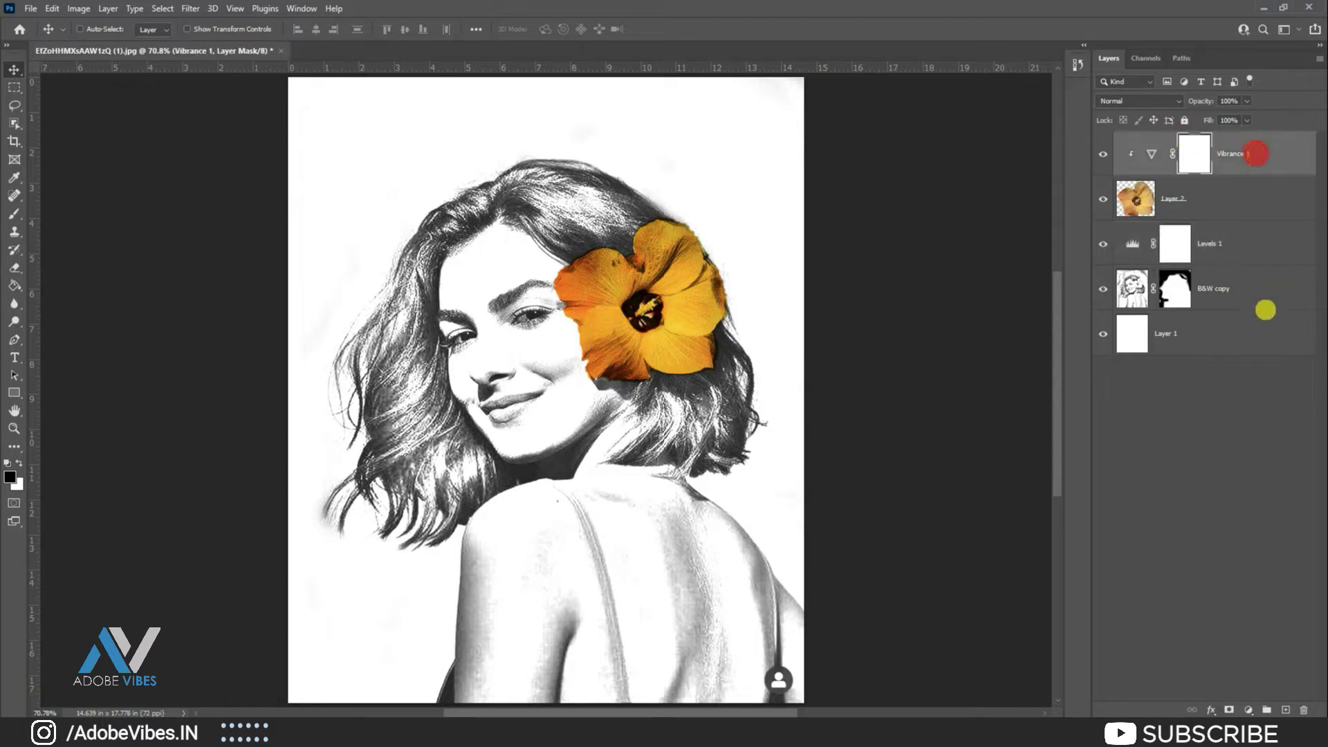
{"action": "left_click", "coordinate": [1252, 339], "text": "shift"}
{"action": "key", "text": "ctrl+g"}
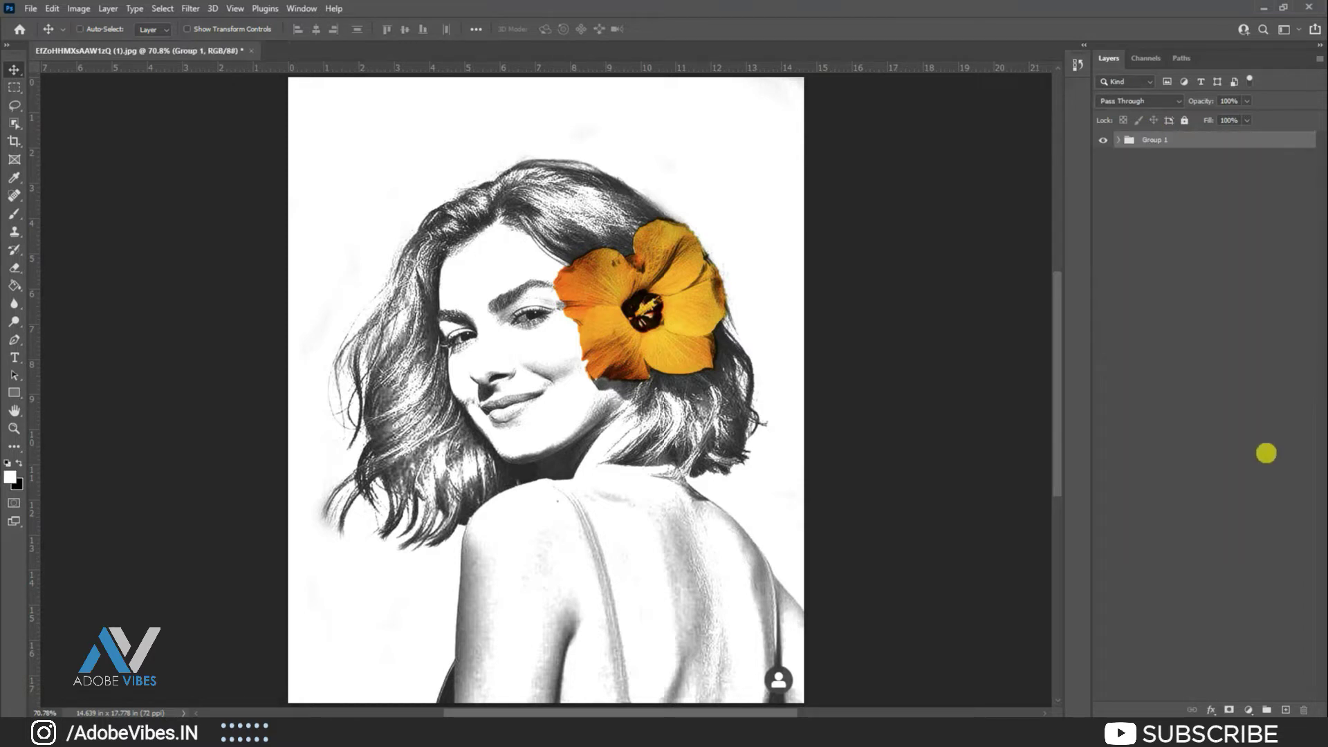
Stamp all visible content into a new merged layer above Group 1.
{"action": "left_click", "coordinate": [1118, 140]}
{"action": "left_click", "coordinate": [1119, 139]}
{"action": "key", "text": "ctrl+shift+alt+e"}
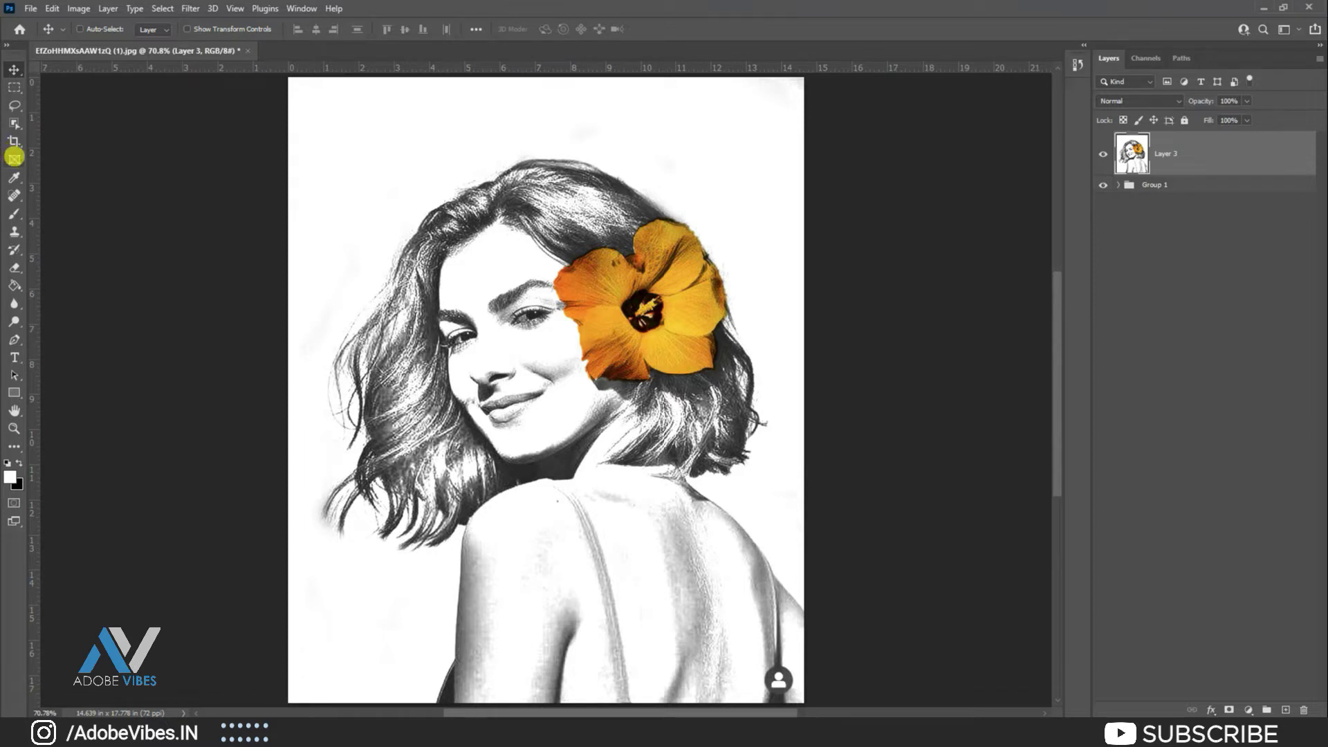
Extend the canvas equally on both sides of the portrait with the Crop tool, to about 23.26 in wide.
{"action": "left_click", "coordinate": [15, 141]}
{"action": "left_click_drag", "start_coordinate": [287, 392], "coordinate": [209, 388]}
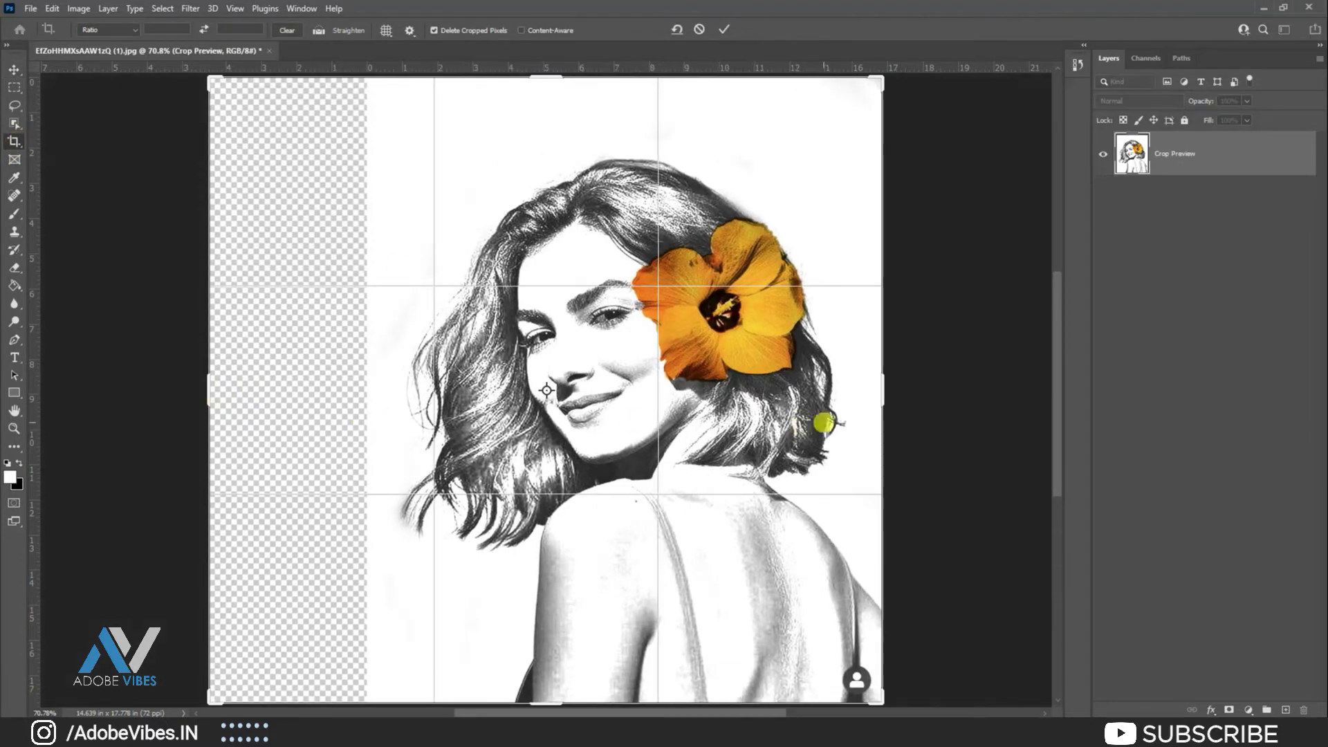
{"action": "left_click_drag", "start_coordinate": [883, 402], "coordinate": [958, 394]}
{"action": "left_click", "coordinate": [729, 29]}
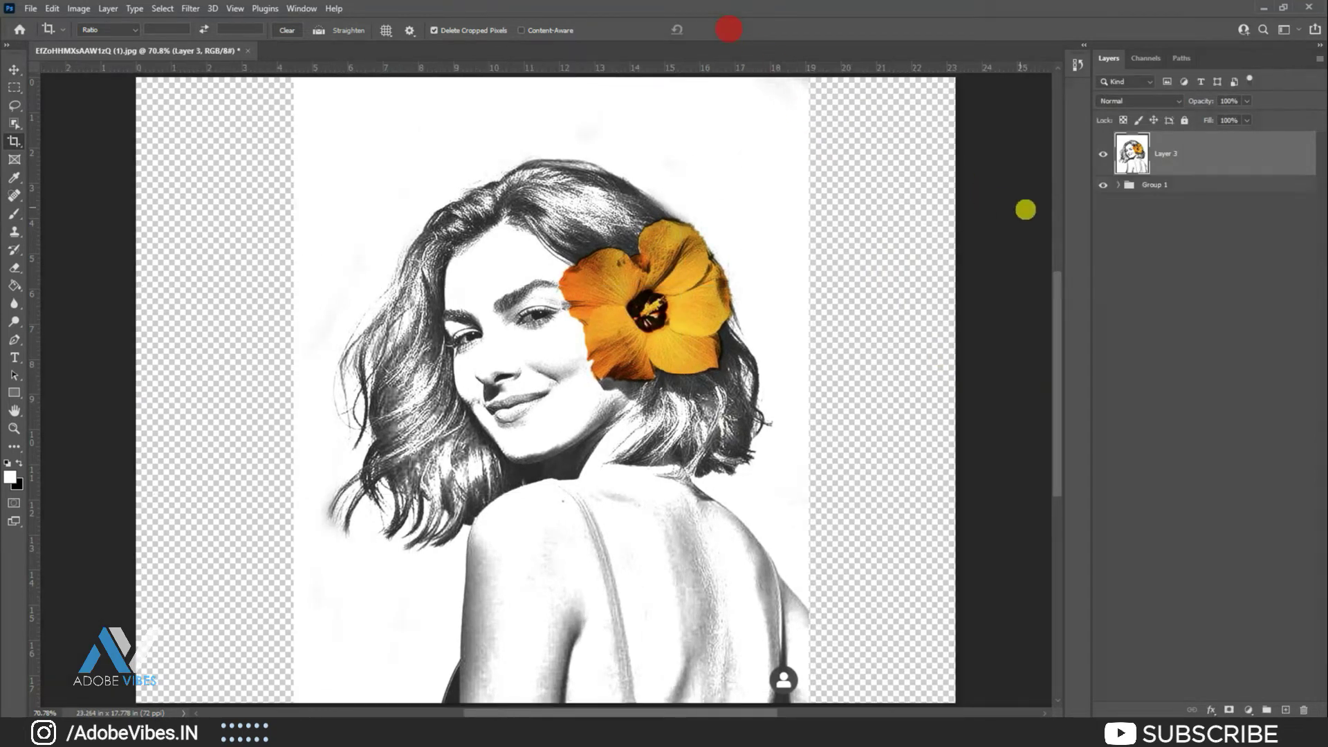
Add a new layer beneath the merged portrait layer and fill it with white.
{"action": "key", "text": "b"}
{"action": "left_click", "coordinate": [1286, 709]}
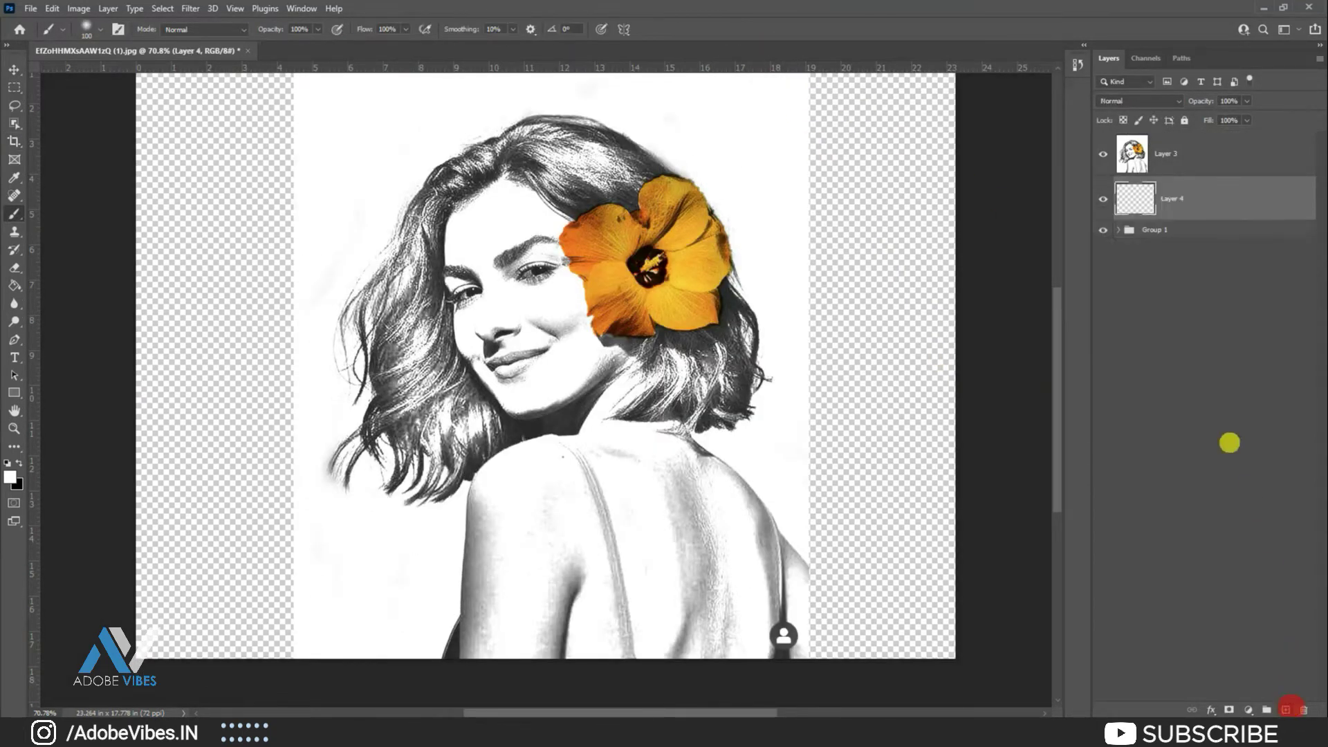
{"action": "left_click", "coordinate": [14, 283]}
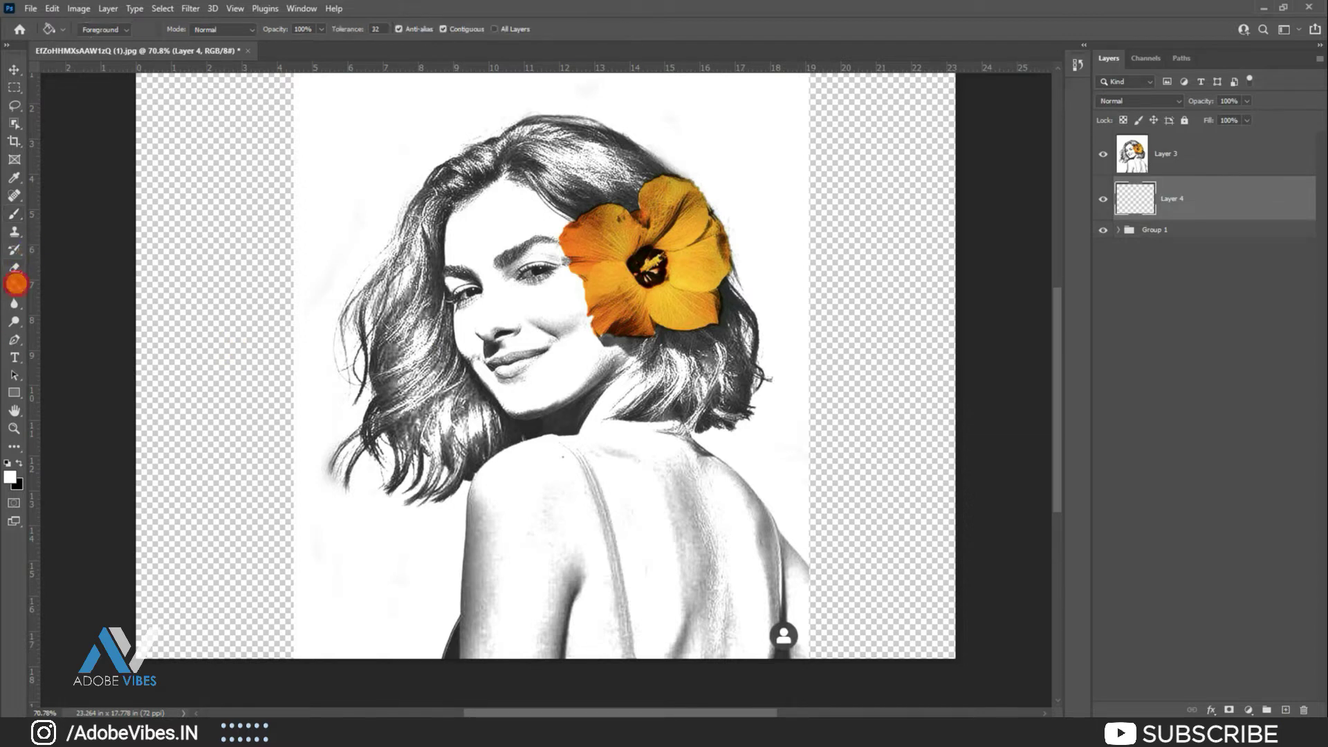
{"action": "left_click", "coordinate": [210, 284]}
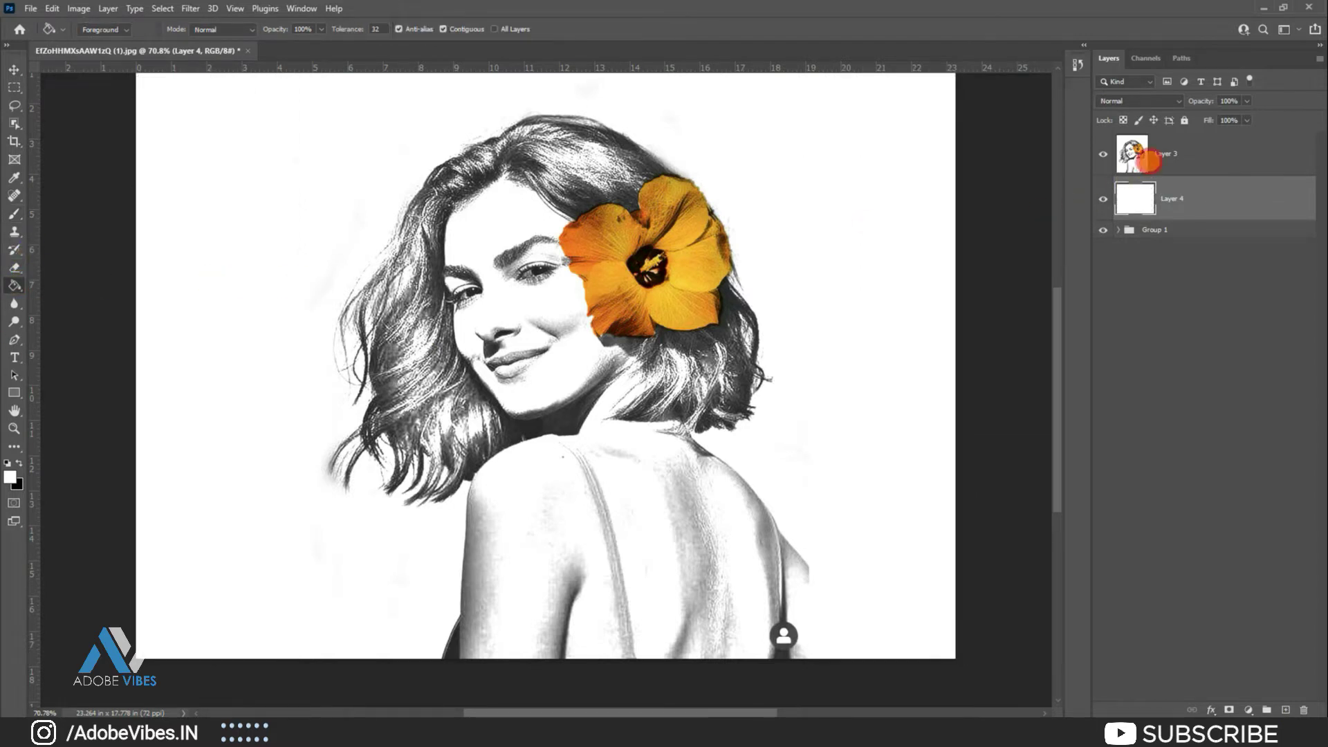
Add a layer mask to Layer 3 and paint black over the hard edge beside the right shoulder, checking the layer's visibility.
{"action": "left_click", "coordinate": [1147, 161]}
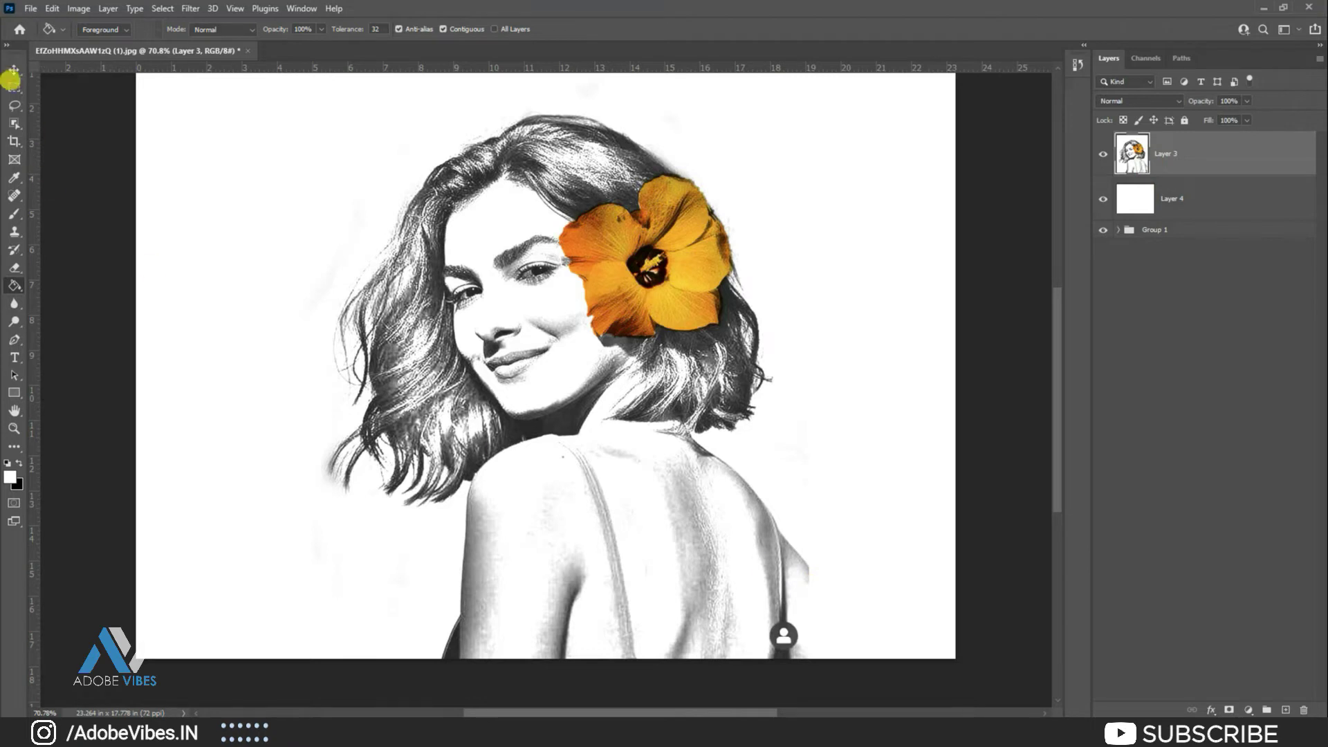
{"action": "left_click", "coordinate": [14, 213]}
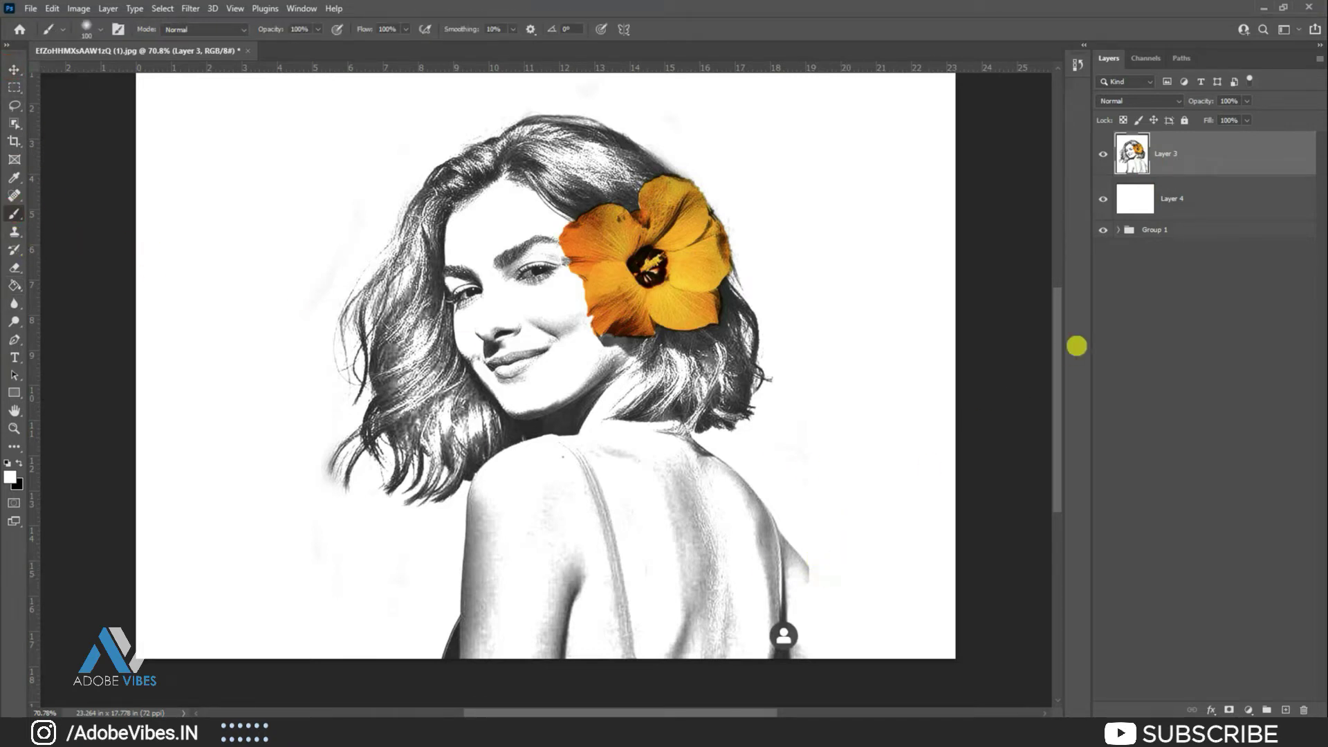
{"action": "left_click", "coordinate": [1229, 710]}
{"action": "key", "text": "x"}
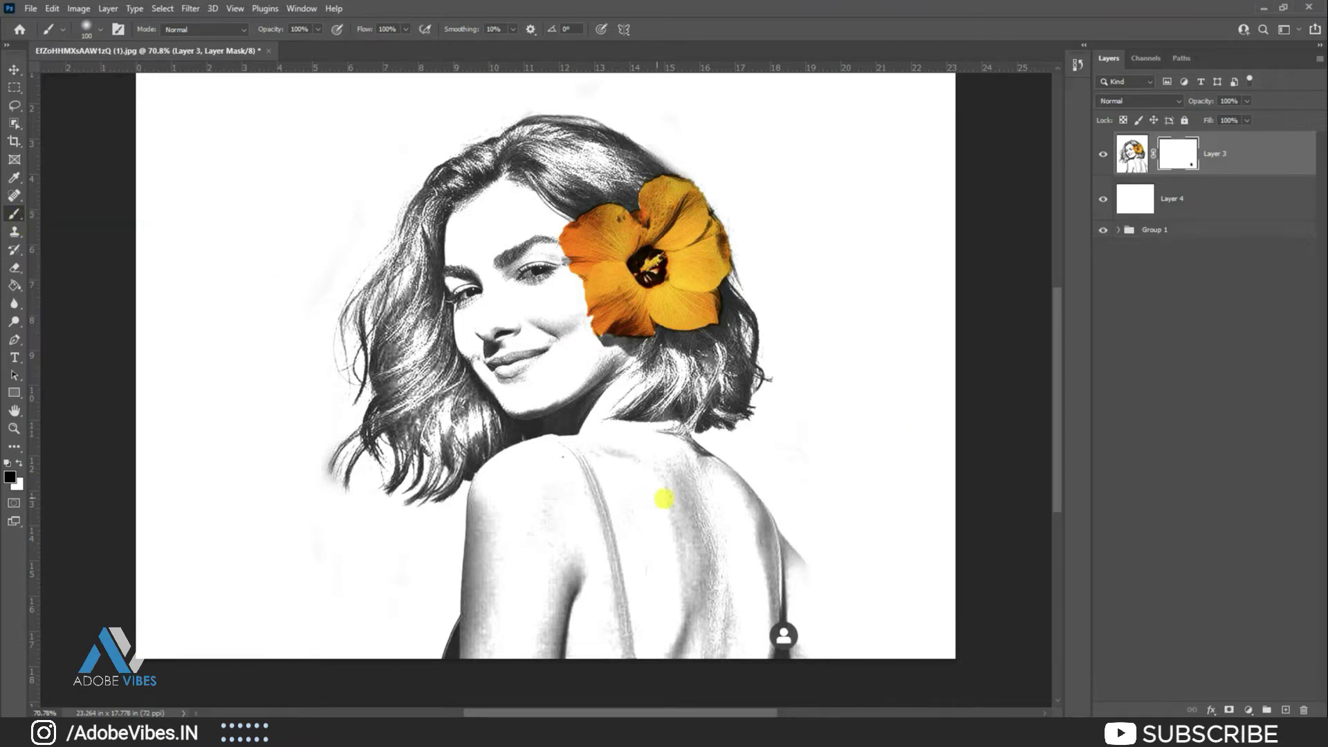
{"action": "scroll", "coordinate": [855, 584], "scroll_direction": "down", "scroll_amount": 1}
{"action": "left_click", "coordinate": [802, 507]}
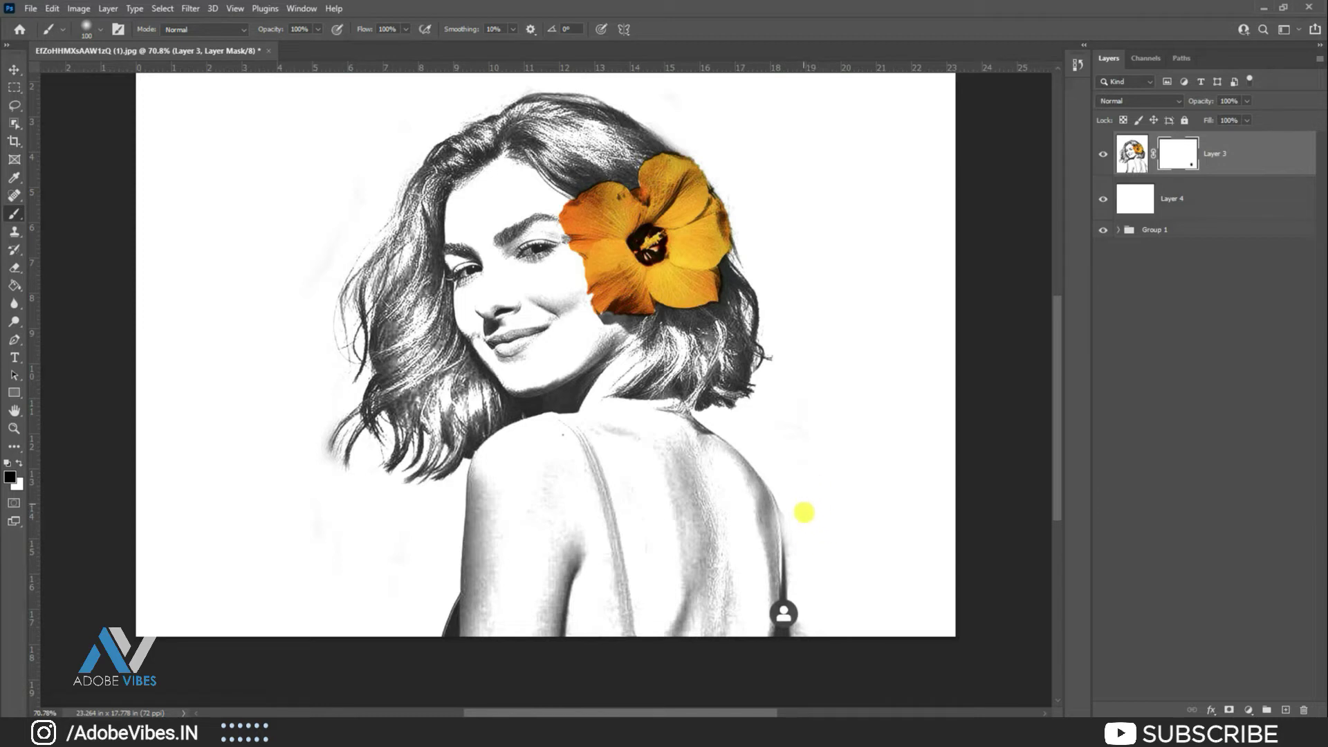
{"action": "left_click_drag", "start_coordinate": [804, 513], "coordinate": [821, 504]}
{"action": "left_click", "coordinate": [14, 70]}
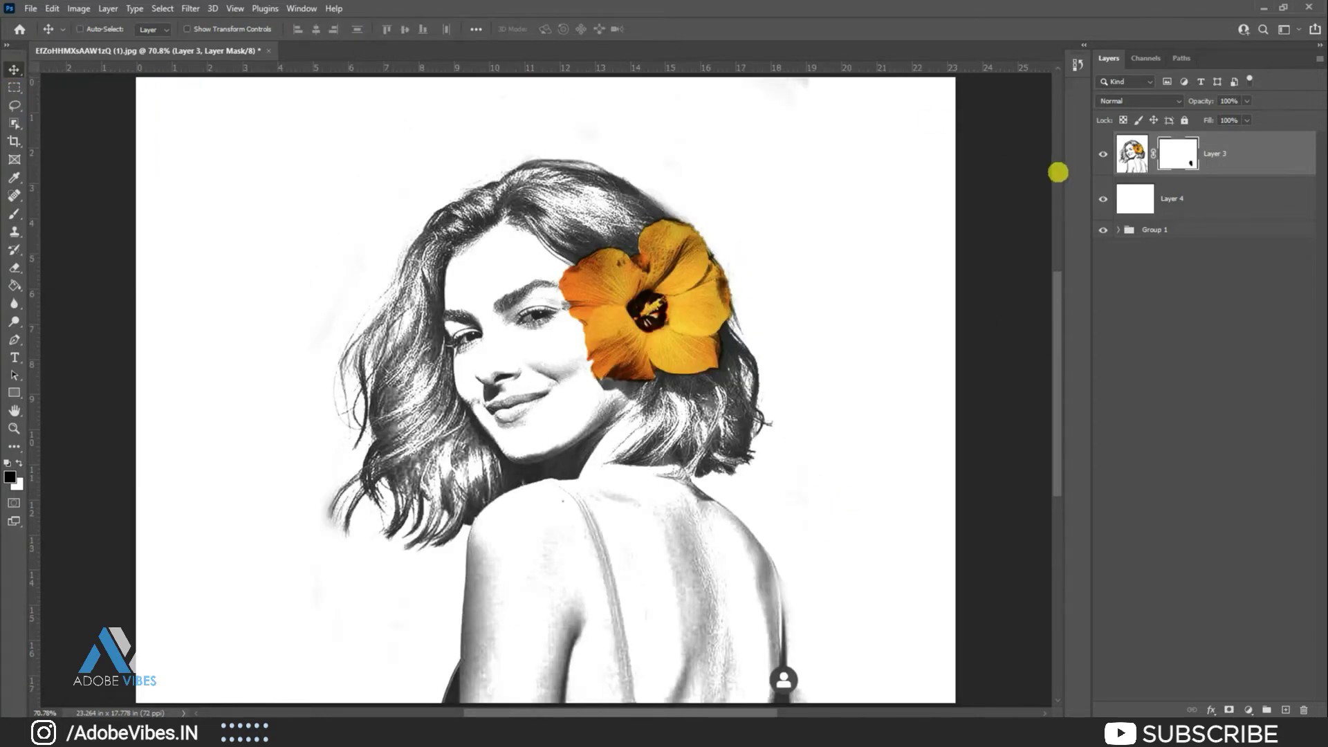
{"action": "left_click", "coordinate": [1103, 154]}
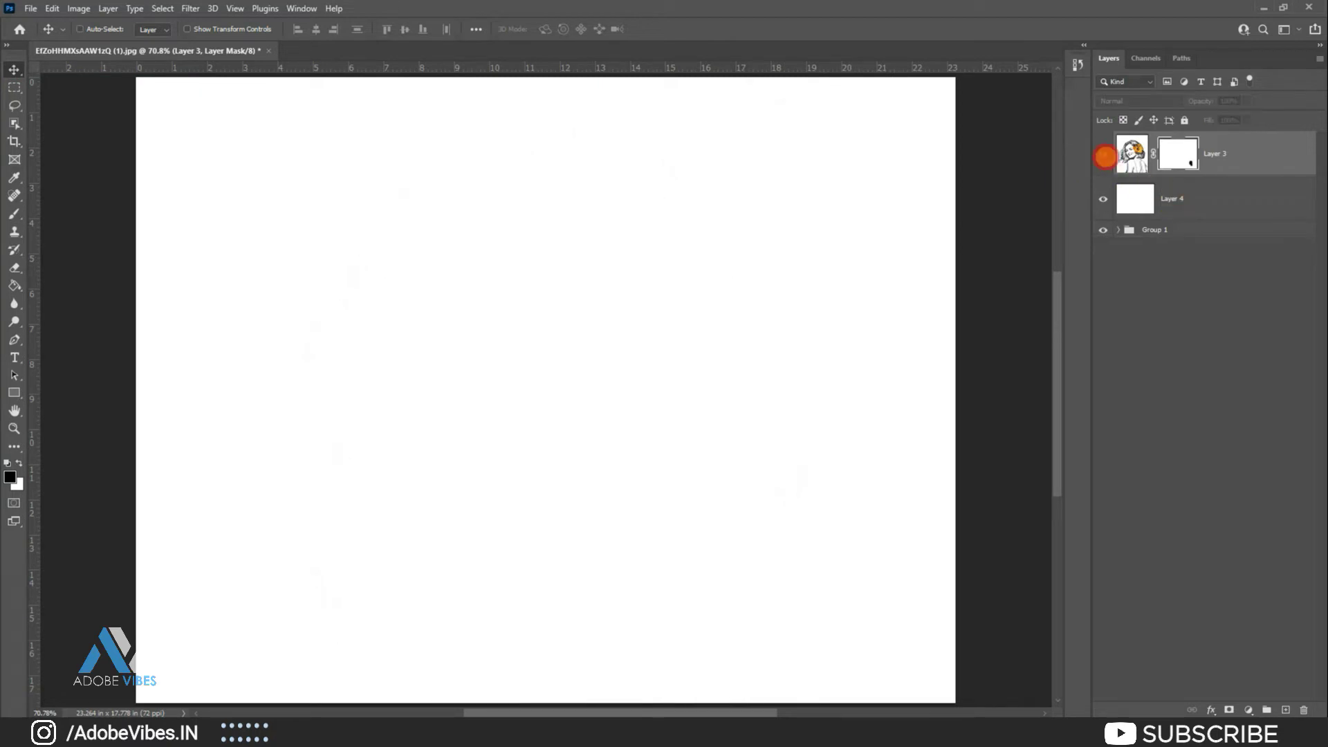
{"action": "left_click", "coordinate": [1104, 154]}
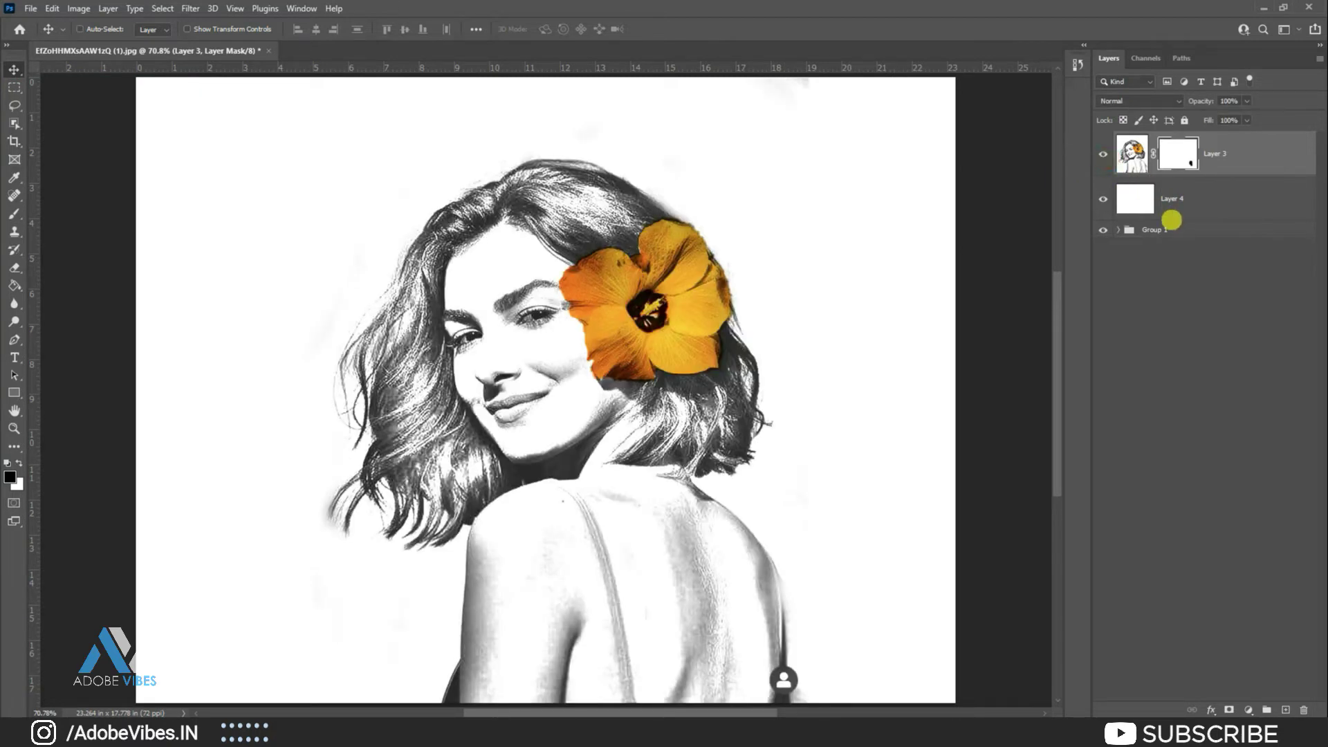
Add a new layer on top of the stack and fill it with black.
{"action": "key", "text": "ctrl+minus"}
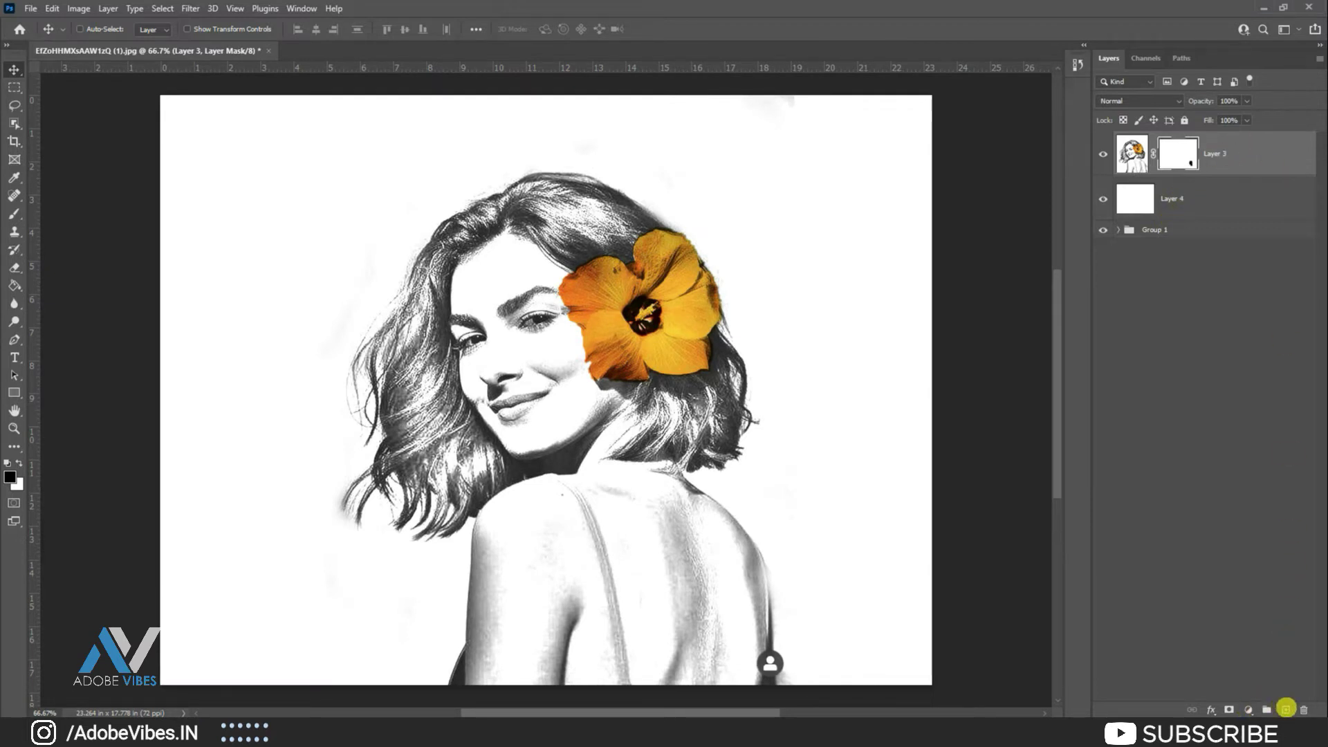
{"action": "left_click", "coordinate": [1286, 709]}
{"action": "key", "text": "x"}
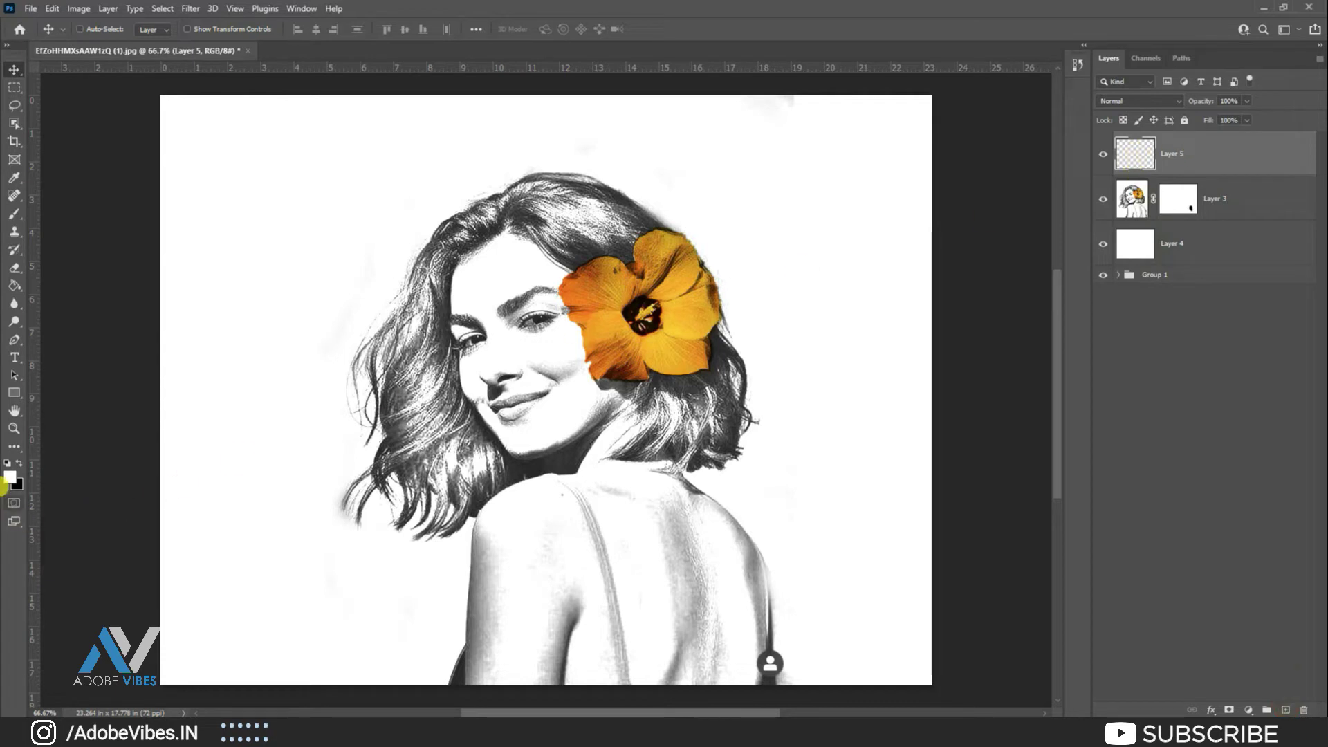
{"action": "left_click", "coordinate": [19, 463]}
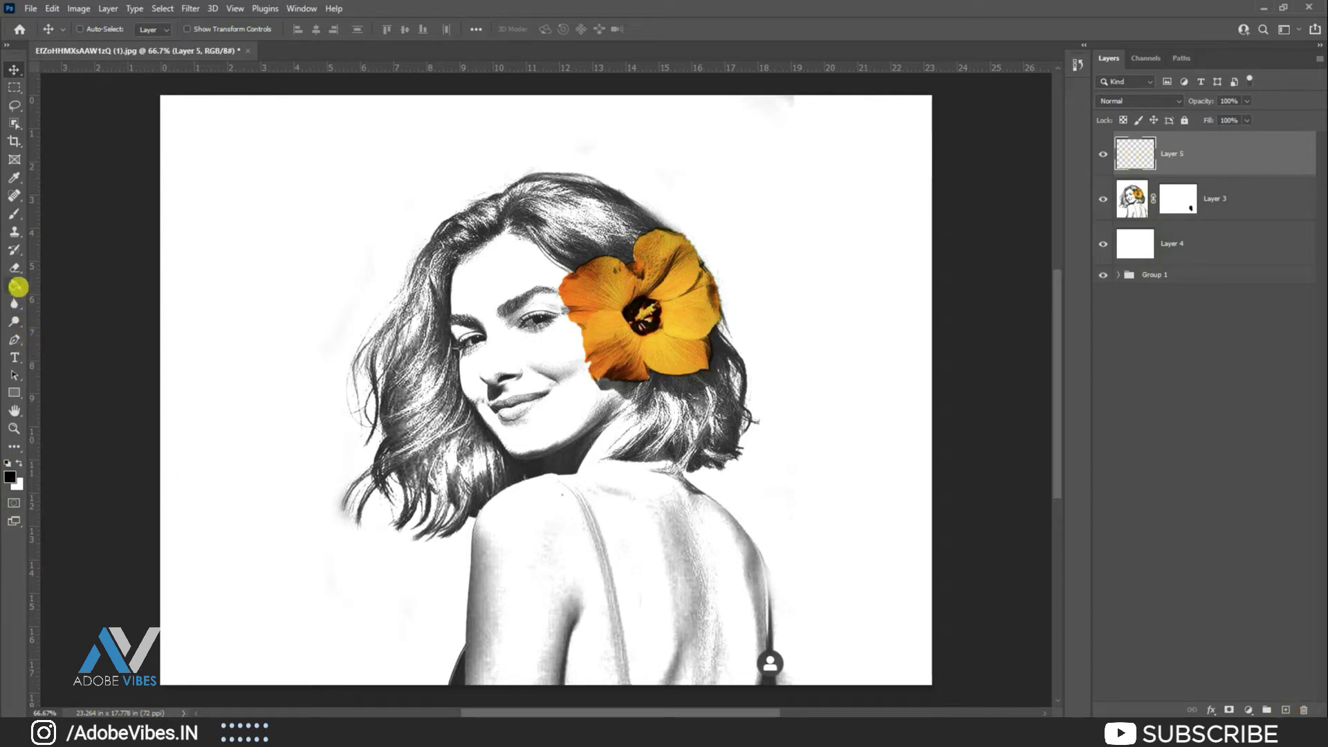
{"action": "left_click", "coordinate": [16, 286]}
{"action": "left_click", "coordinate": [261, 272]}
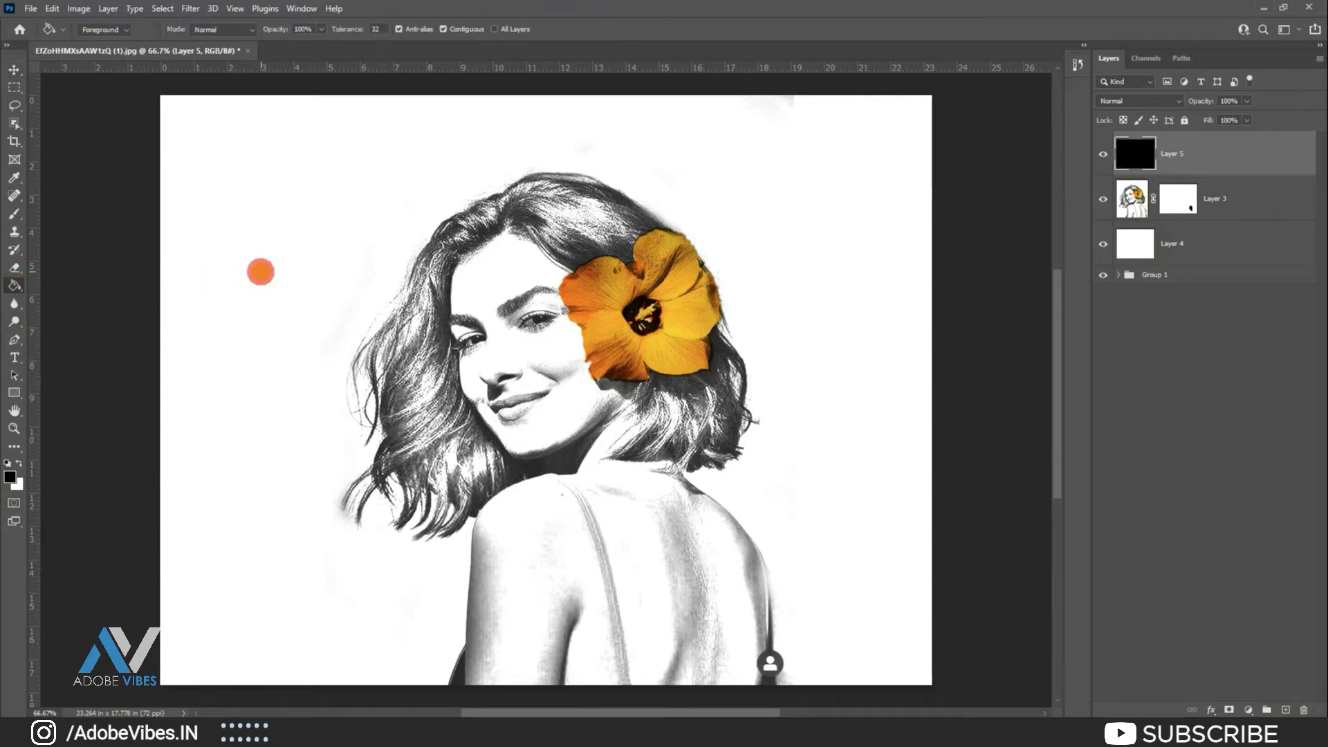
{"action": "left_click", "coordinate": [12, 67]}
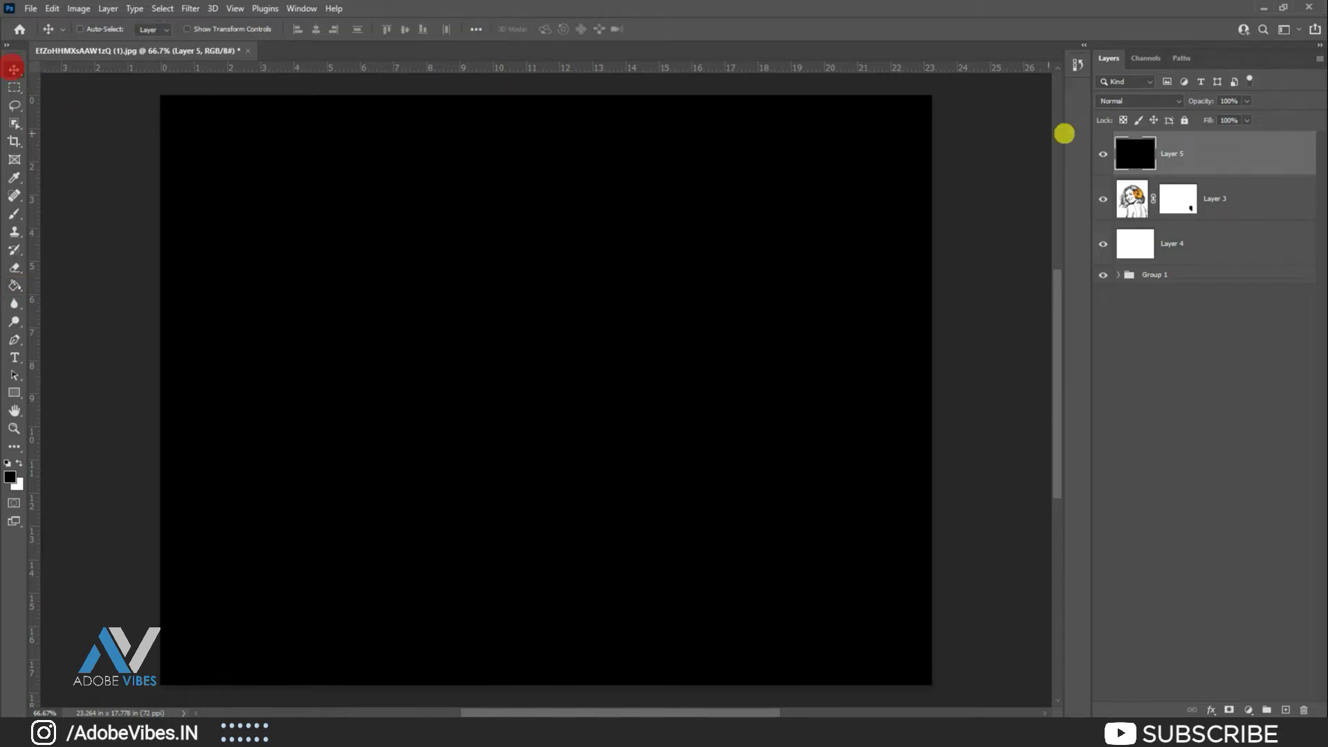
Set the black layer's opacity to 75% and rename it "dark layer".
{"action": "left_click", "coordinate": [1246, 101]}
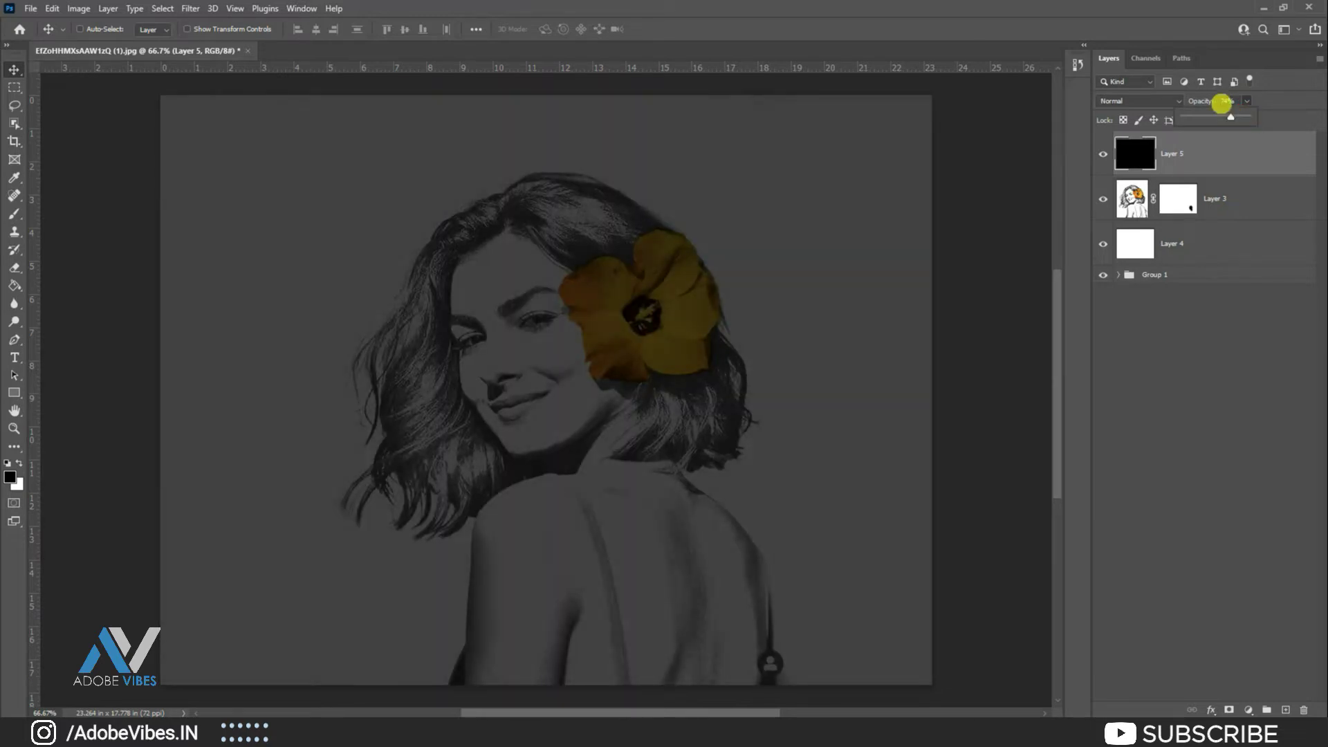
{"action": "left_click", "coordinate": [1222, 100]}
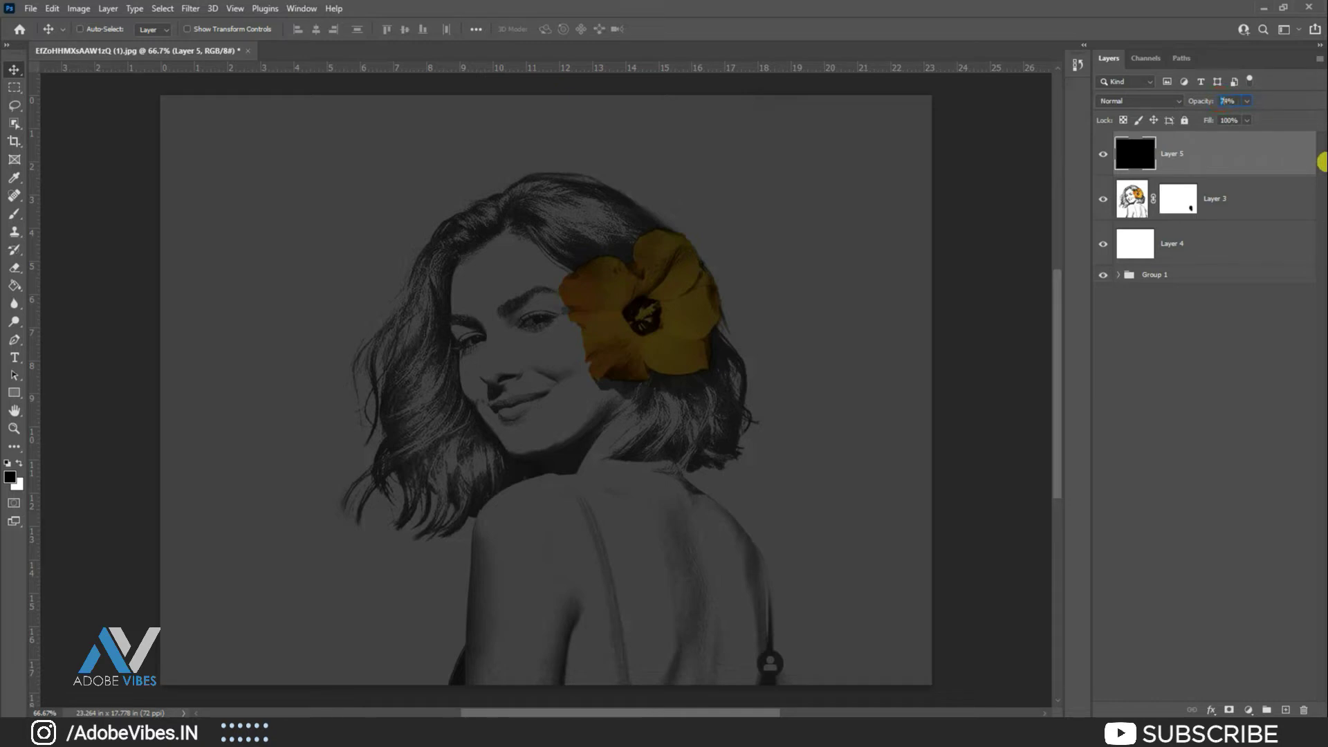
{"action": "type", "text": "75"}
{"action": "type", "text": "r"}
{"action": "key", "text": "Return"}
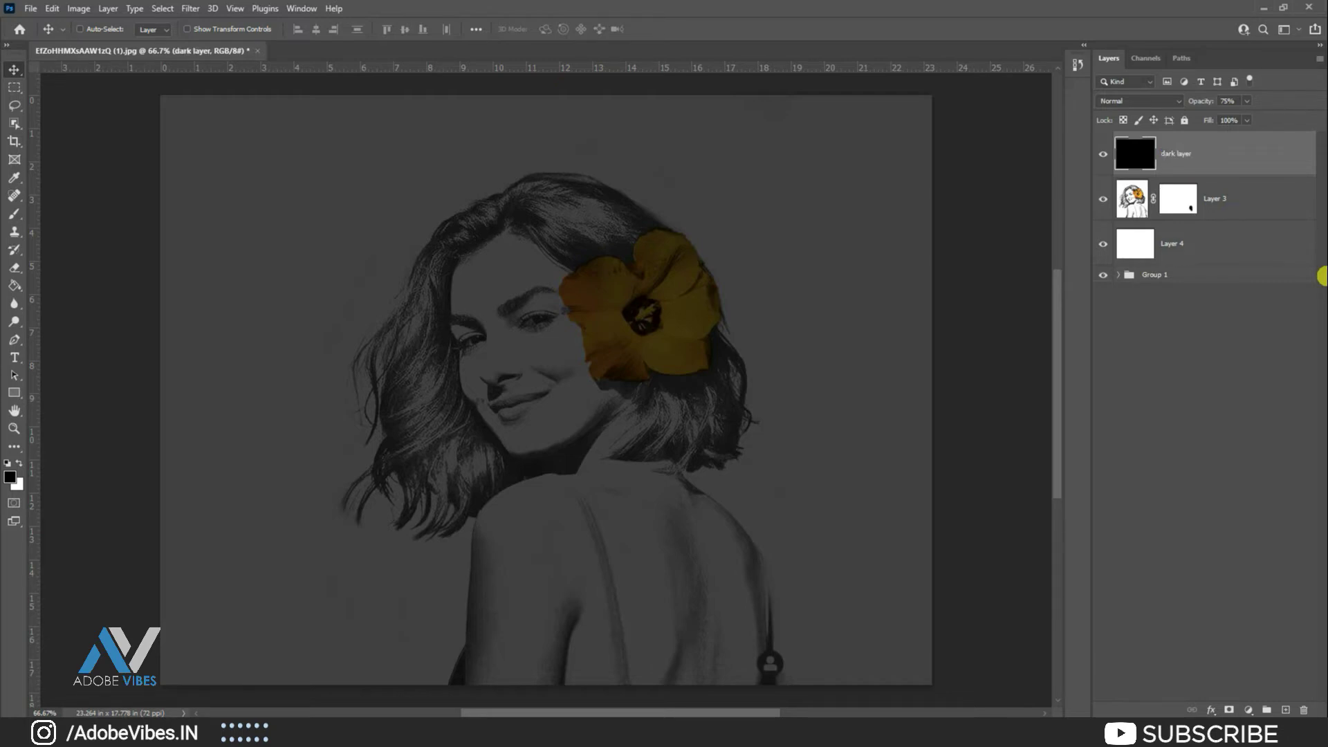
Add a new layer above the dark layer and set the brush's foreground colour to FFA300.
{"action": "left_click", "coordinate": [1285, 709]}
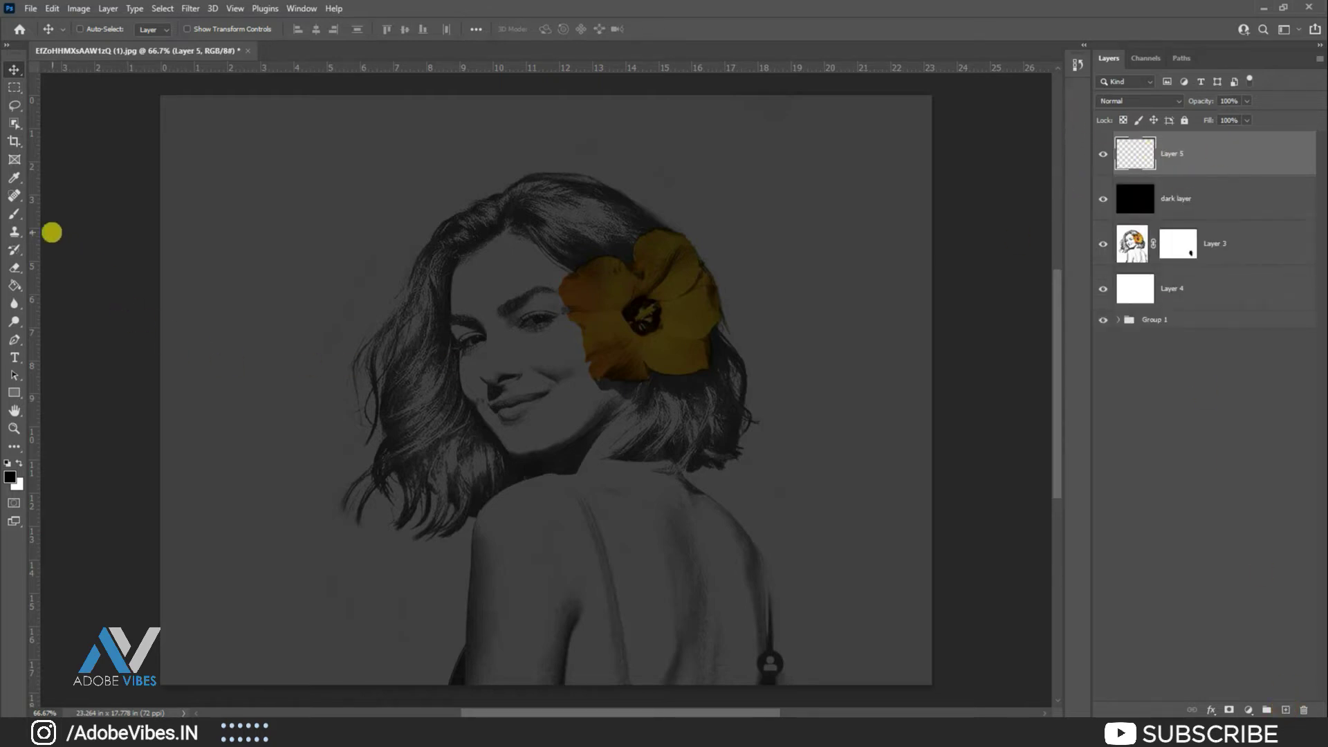
{"action": "left_click", "coordinate": [14, 211]}
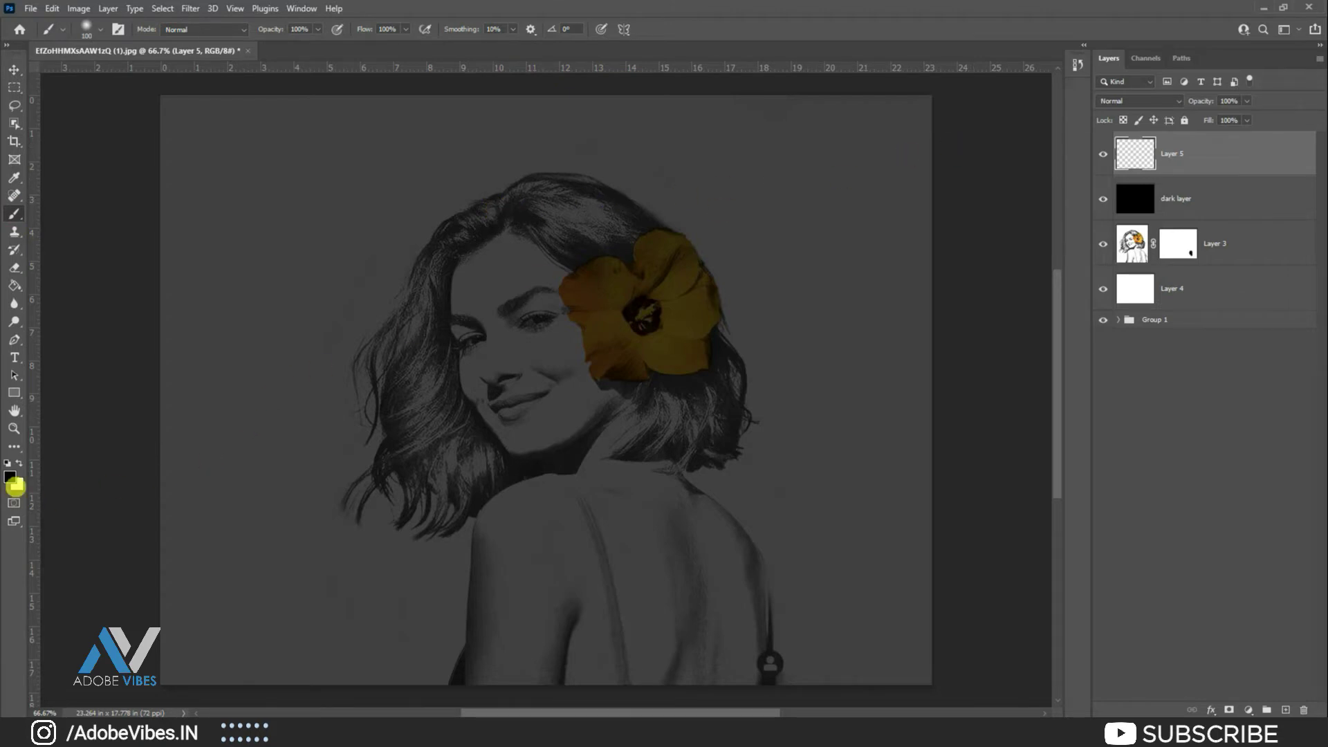
{"action": "left_click", "coordinate": [10, 477]}
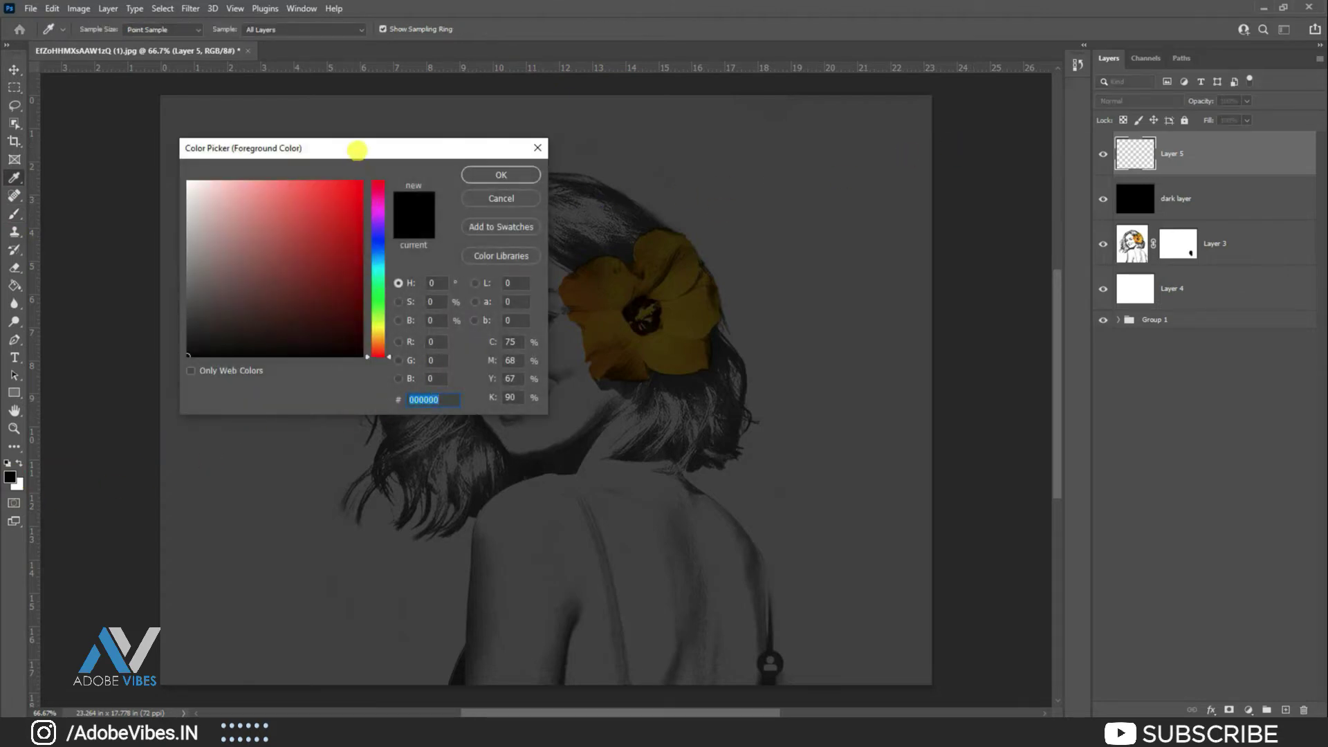
{"action": "left_click_drag", "start_coordinate": [357, 150], "coordinate": [764, 147]}
{"action": "type", "text": "FFA300"}
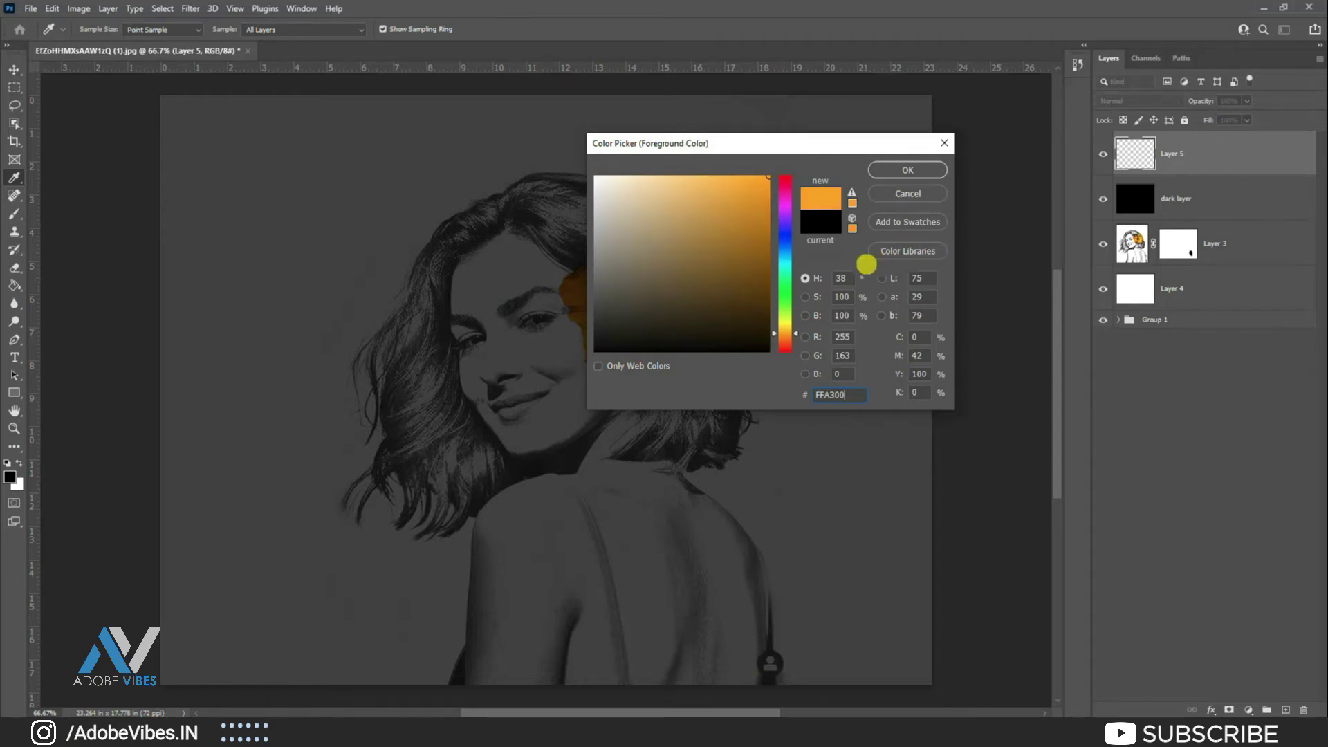
{"action": "left_click", "coordinate": [914, 170]}
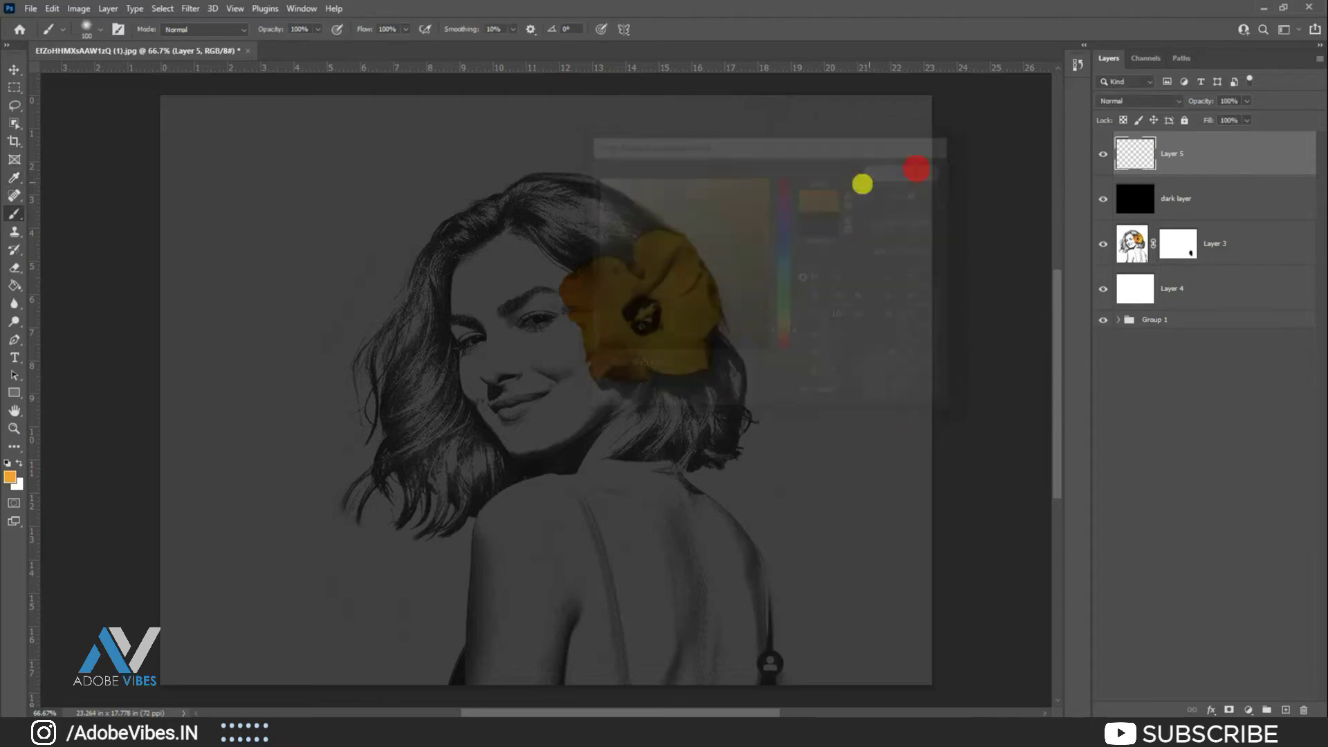
Reduce the brush size to 60 and paint an orange stroke along the face's left contour, from forehead to chin.
{"action": "scroll", "coordinate": [552, 231], "scroll_direction": "up", "scroll_amount": 1}
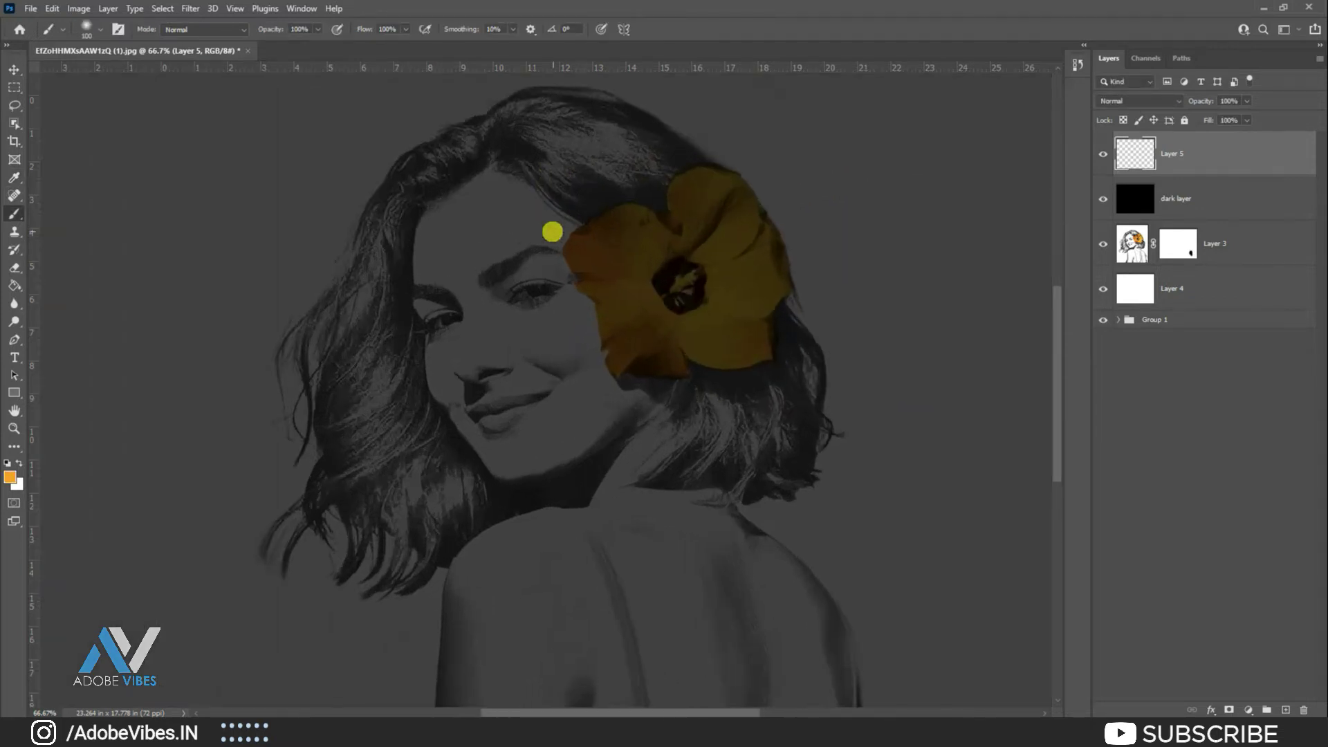
{"action": "key", "text": "bracketleft"}
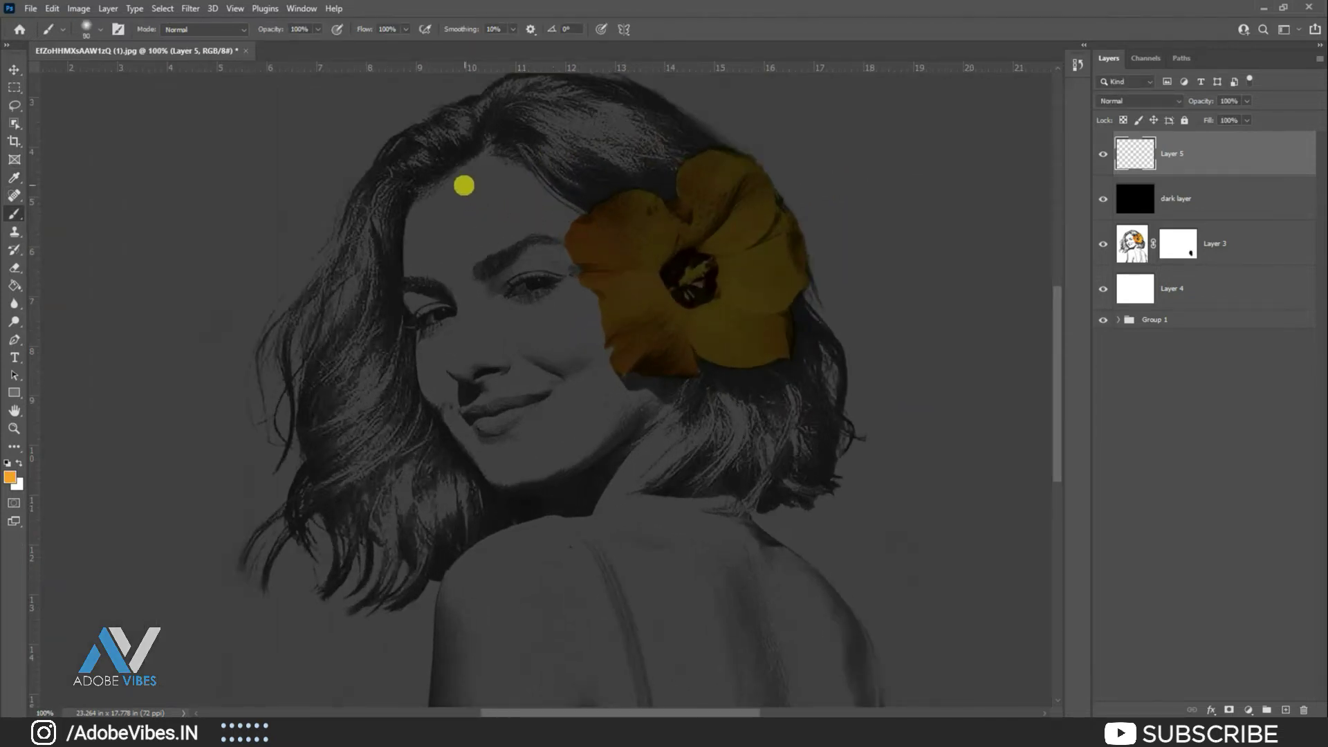
{"action": "key", "text": "bracketleft"}
{"action": "key", "text": "bracketleft"}
{"action": "key", "text": "bracketleft"}
{"action": "mouse_move", "coordinate": [439, 190]}
{"action": "left_mouse_down"}
{"action": "mouse_move", "coordinate": [407, 253]}
{"action": "mouse_move", "coordinate": [431, 390]}
{"action": "mouse_move", "coordinate": [445, 423]}
{"action": "mouse_move", "coordinate": [515, 492]}
{"action": "left_mouse_up"}
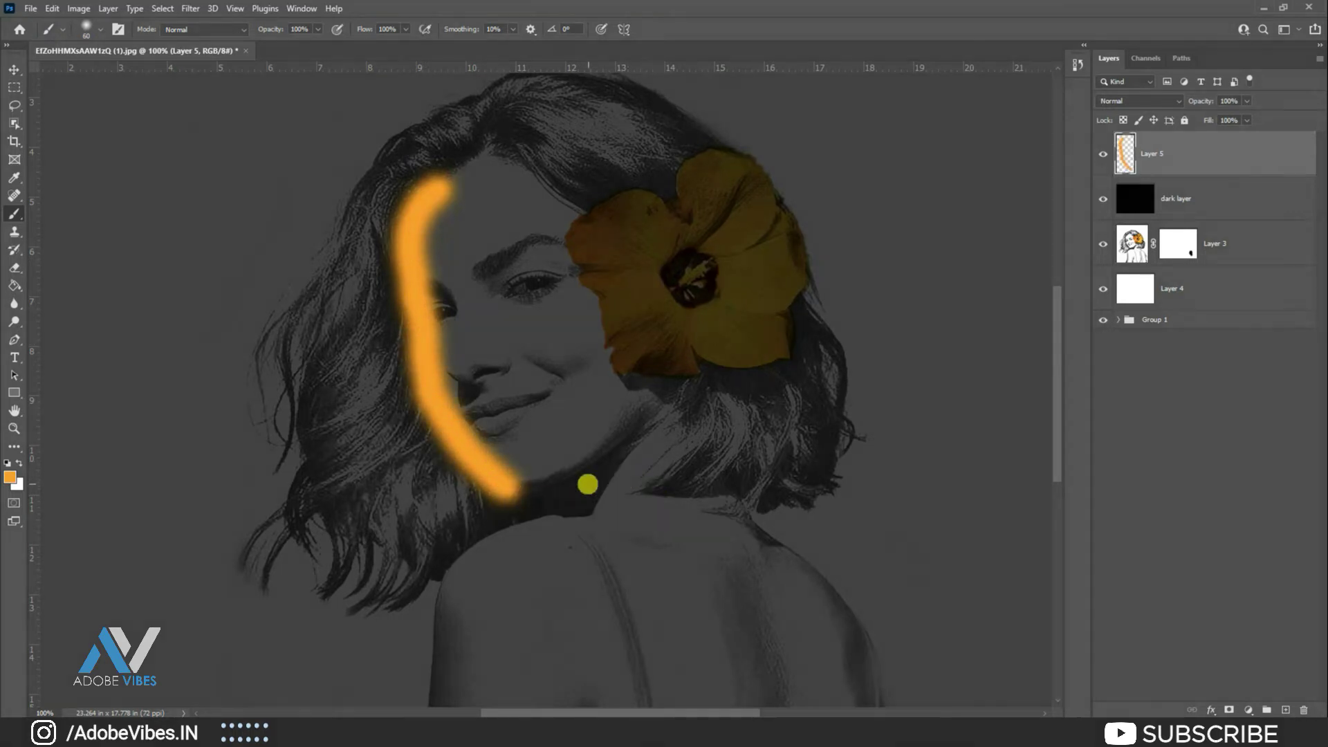
Paint an orange stroke along the left shoulder and down the arm's outer edge to the bottom of the canvas.
{"action": "scroll", "coordinate": [587, 484], "scroll_direction": "down", "scroll_amount": 5}
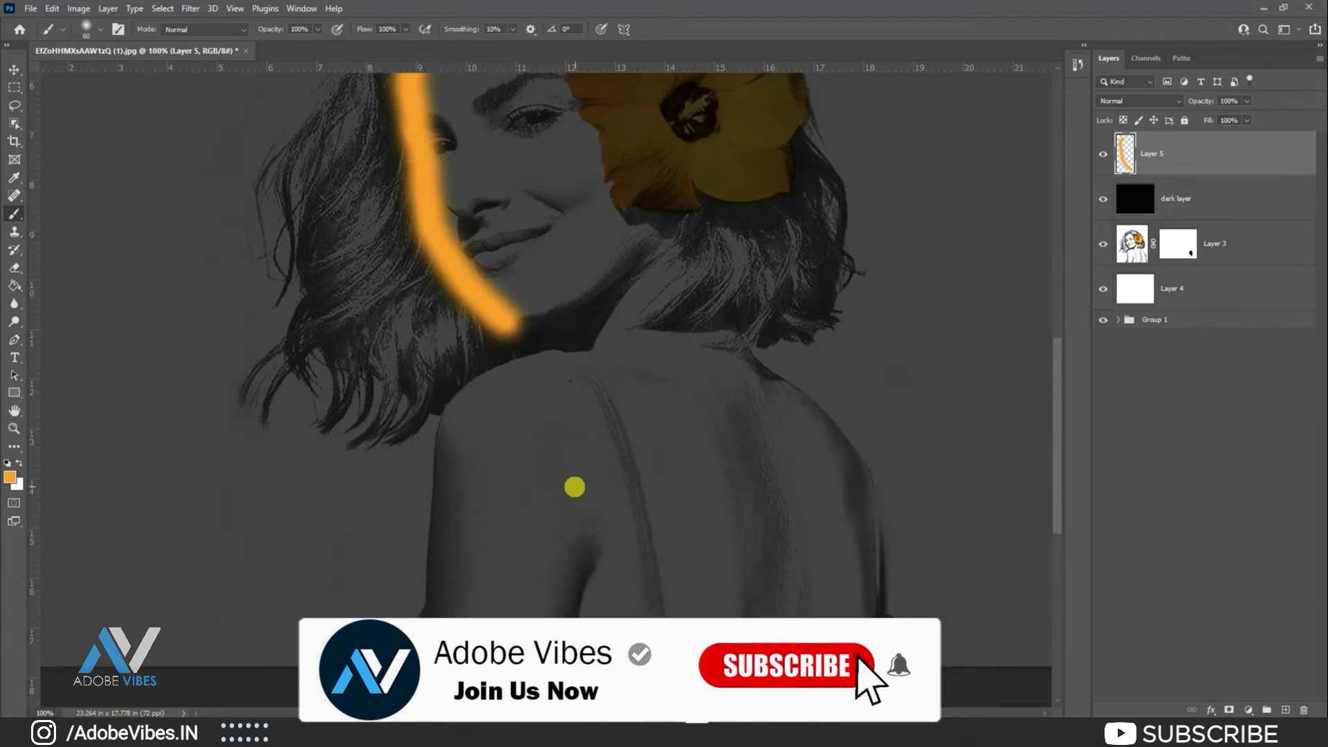
{"action": "scroll", "coordinate": [574, 487], "scroll_direction": "down", "scroll_amount": 1}
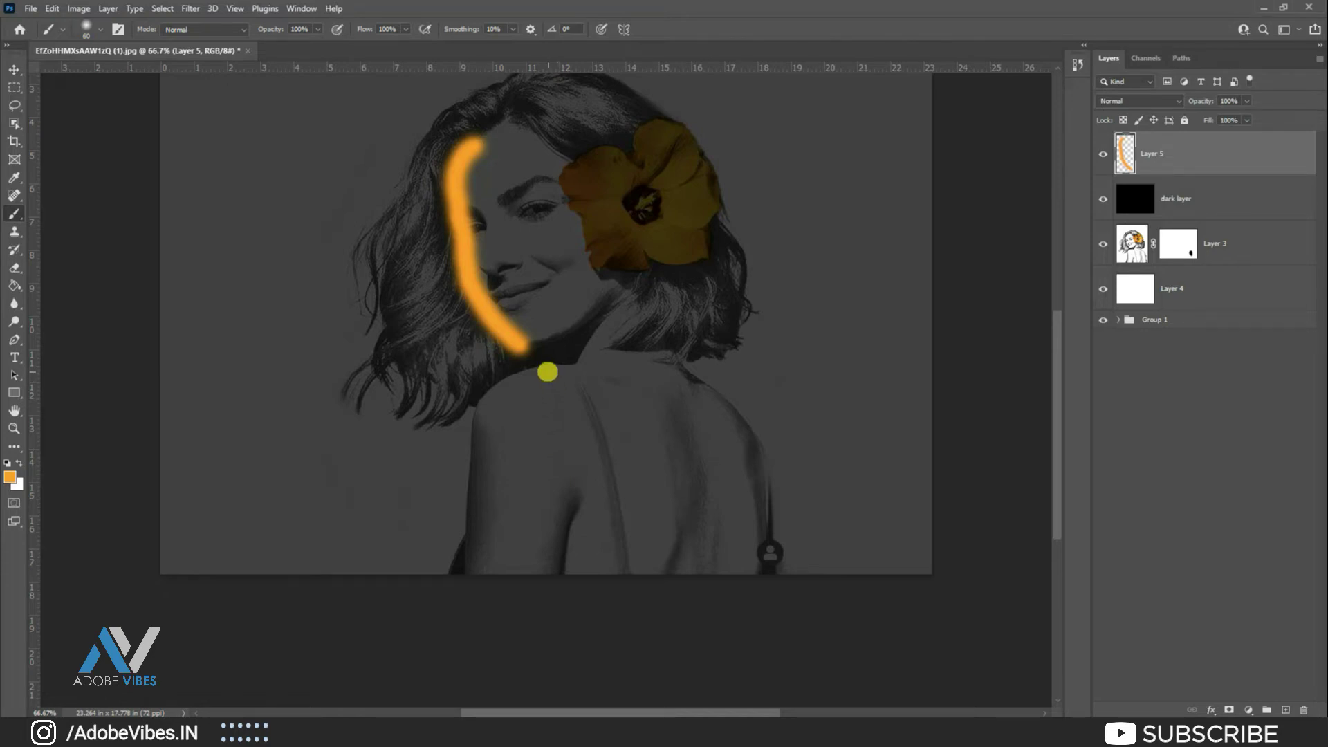
{"action": "mouse_move", "coordinate": [544, 371]}
{"action": "left_mouse_down"}
{"action": "mouse_move", "coordinate": [488, 407]}
{"action": "mouse_move", "coordinate": [470, 573]}
{"action": "left_mouse_up"}
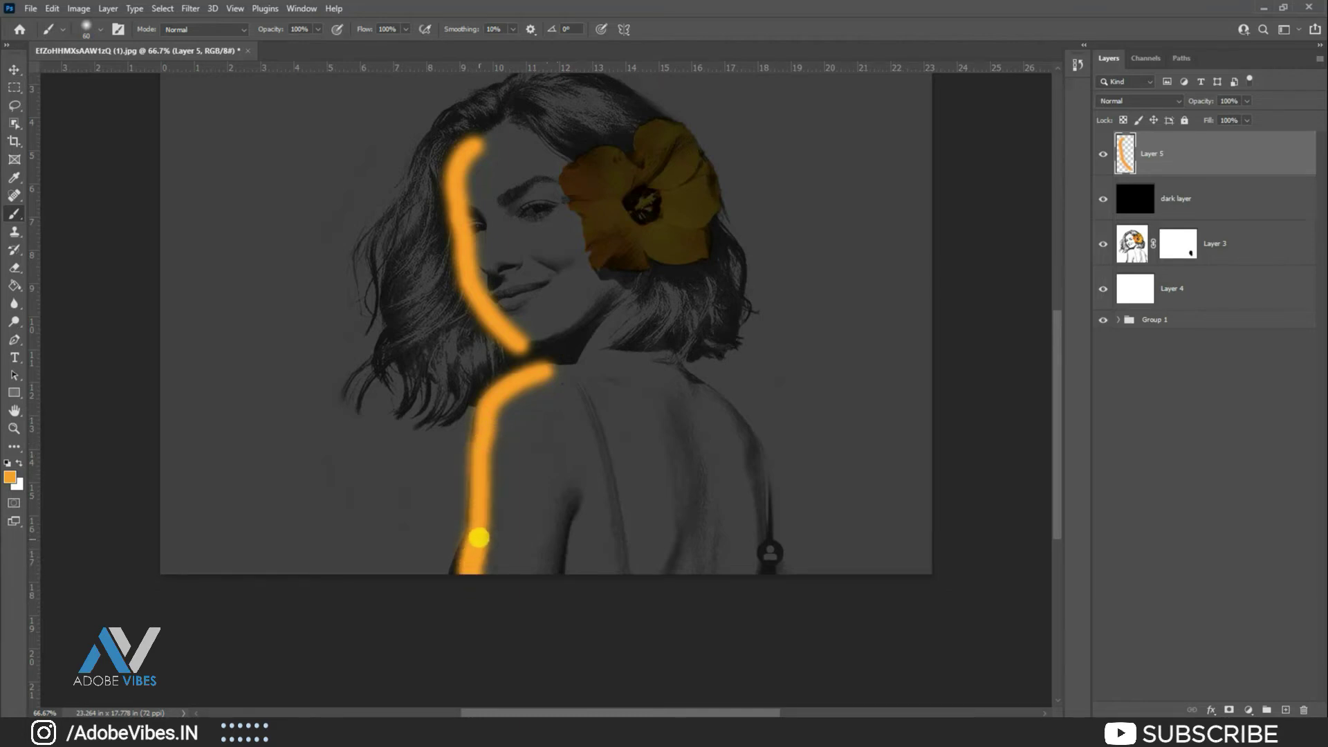
{"action": "mouse_move", "coordinate": [481, 465]}
{"action": "left_mouse_down"}
{"action": "mouse_move", "coordinate": [488, 408]}
{"action": "mouse_move", "coordinate": [549, 373]}
{"action": "left_mouse_up"}
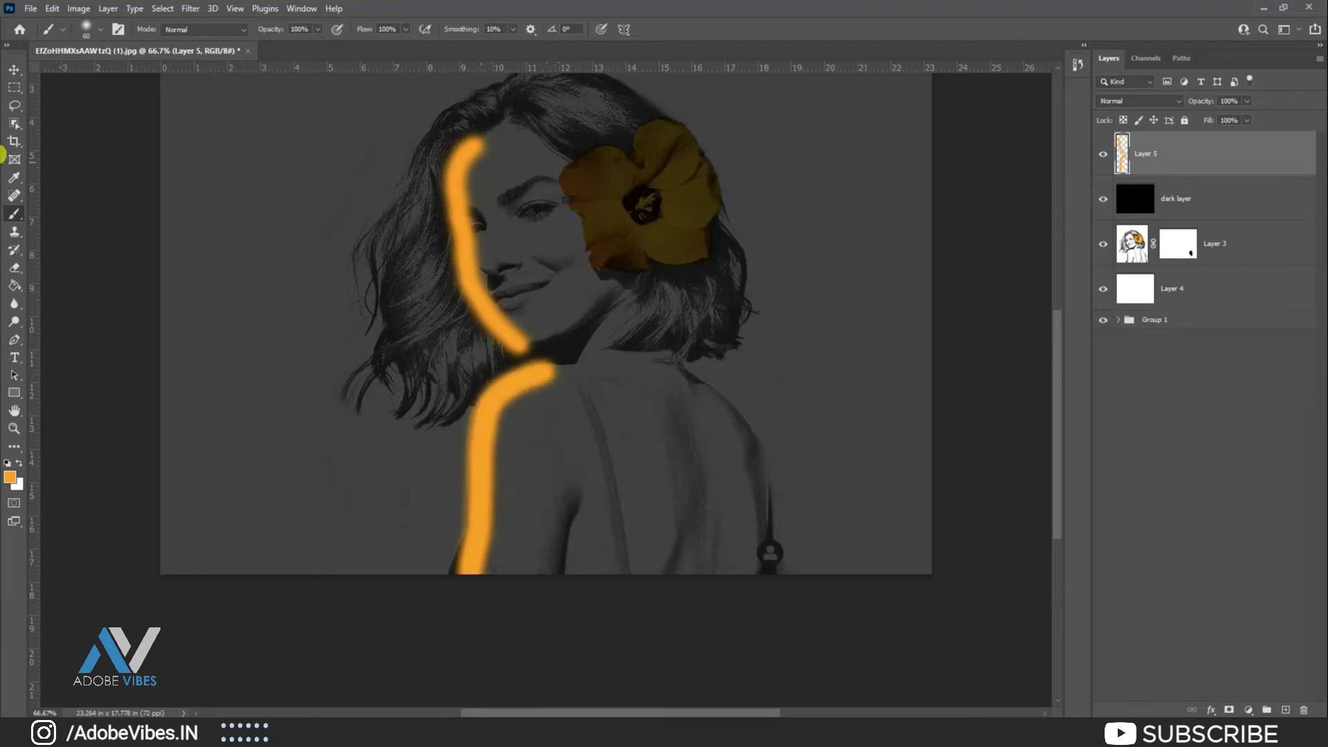
Rename the orange stroke layer "add color" and set its blend mode to Color Dodge.
{"action": "left_click", "coordinate": [13, 69]}
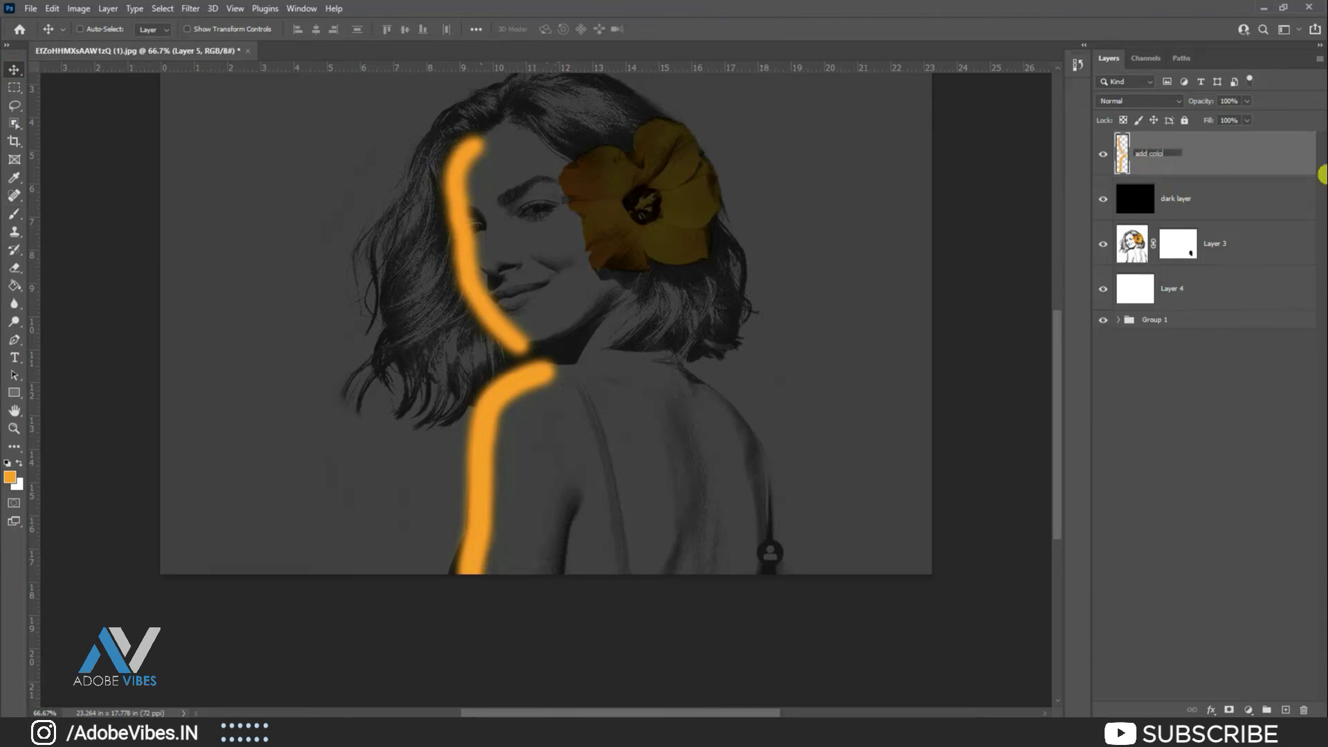
{"action": "key", "text": "Return"}
{"action": "left_click", "coordinate": [1178, 101]}
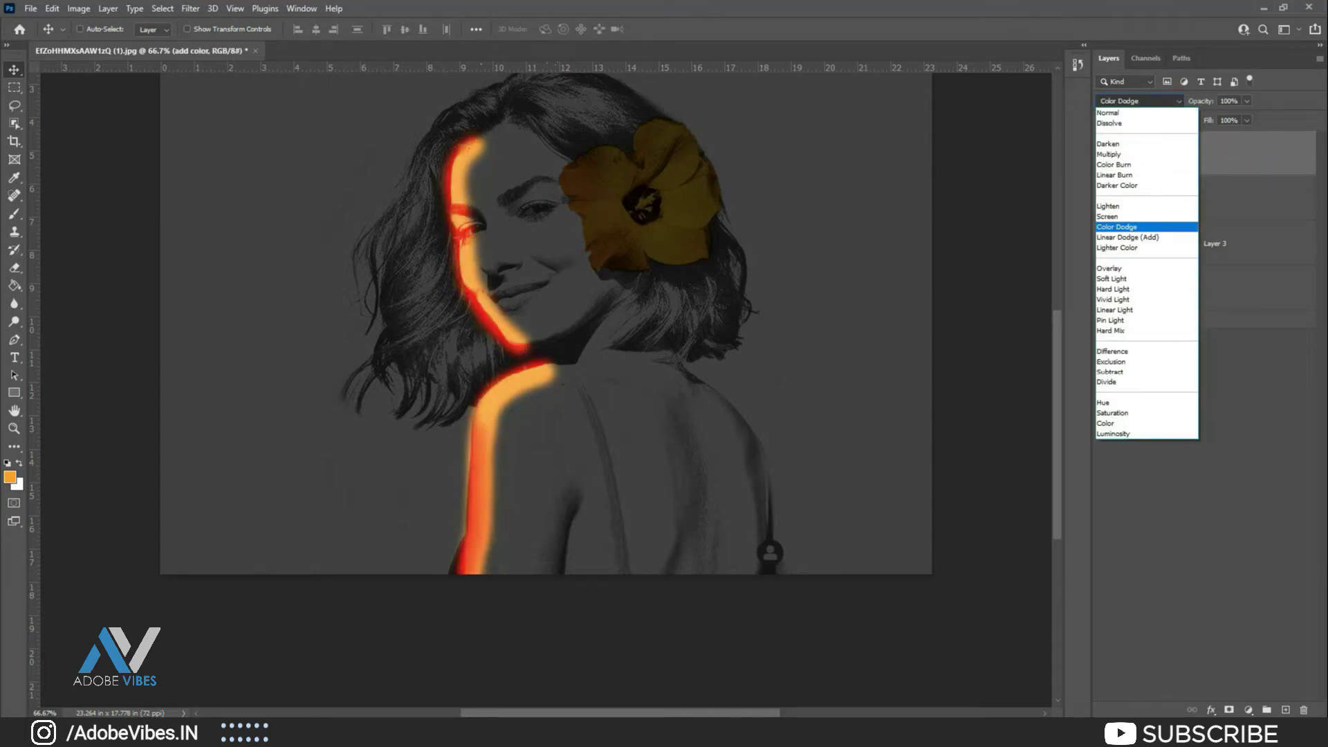
{"action": "left_click", "coordinate": [1131, 226]}
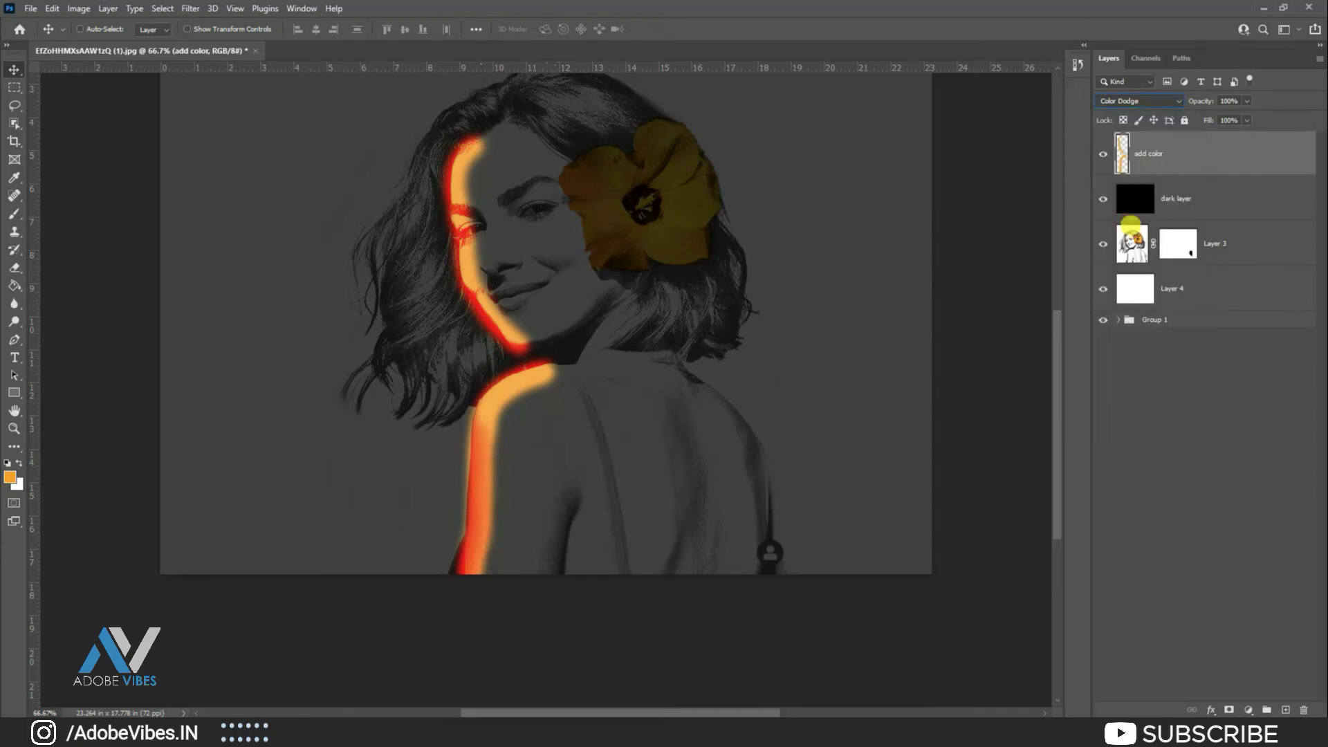
Soften the orange strokes with a Gaussian Blur of 9.4 pixels radius.
{"action": "scroll", "coordinate": [980, 242], "scroll_direction": "up", "scroll_amount": 1}
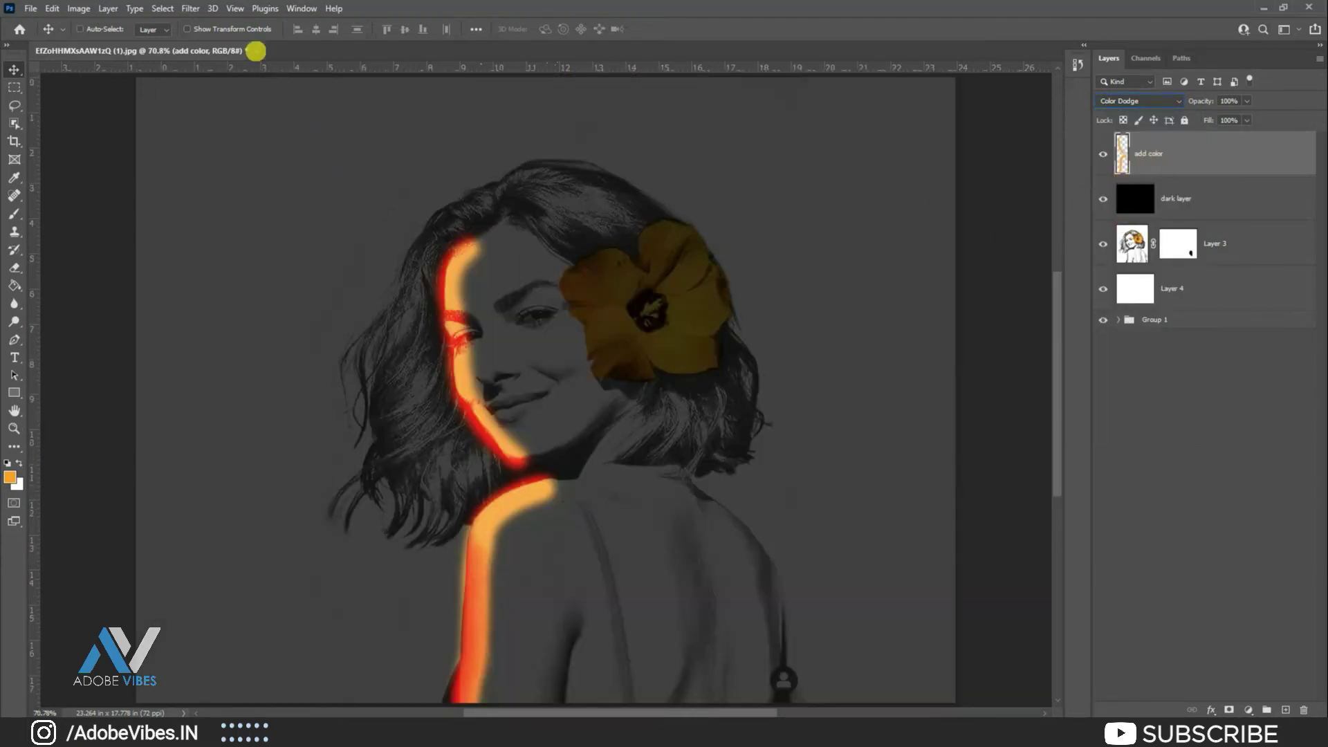
{"action": "left_click", "coordinate": [193, 9]}
{"action": "mouse_move", "coordinate": [208, 185]}
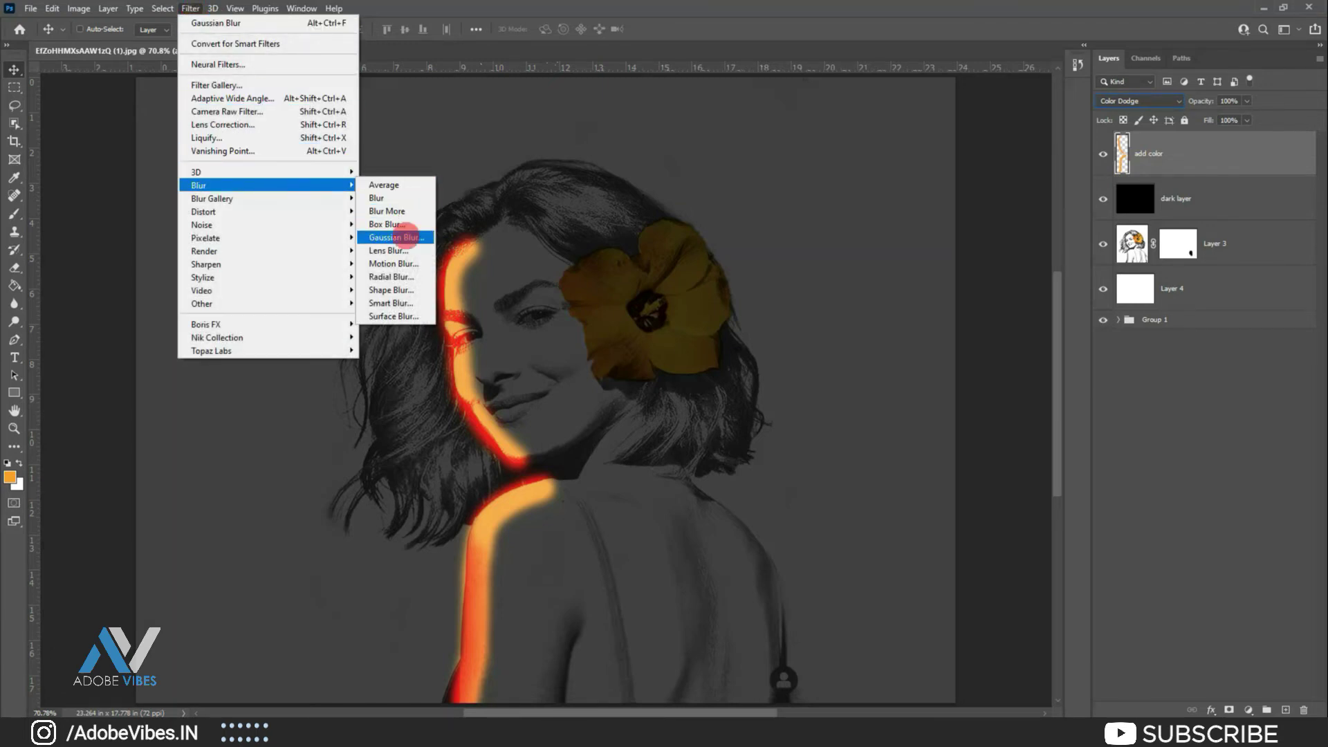
{"action": "left_click", "coordinate": [406, 238]}
{"action": "left_click_drag", "start_coordinate": [860, 127], "coordinate": [810, 88]}
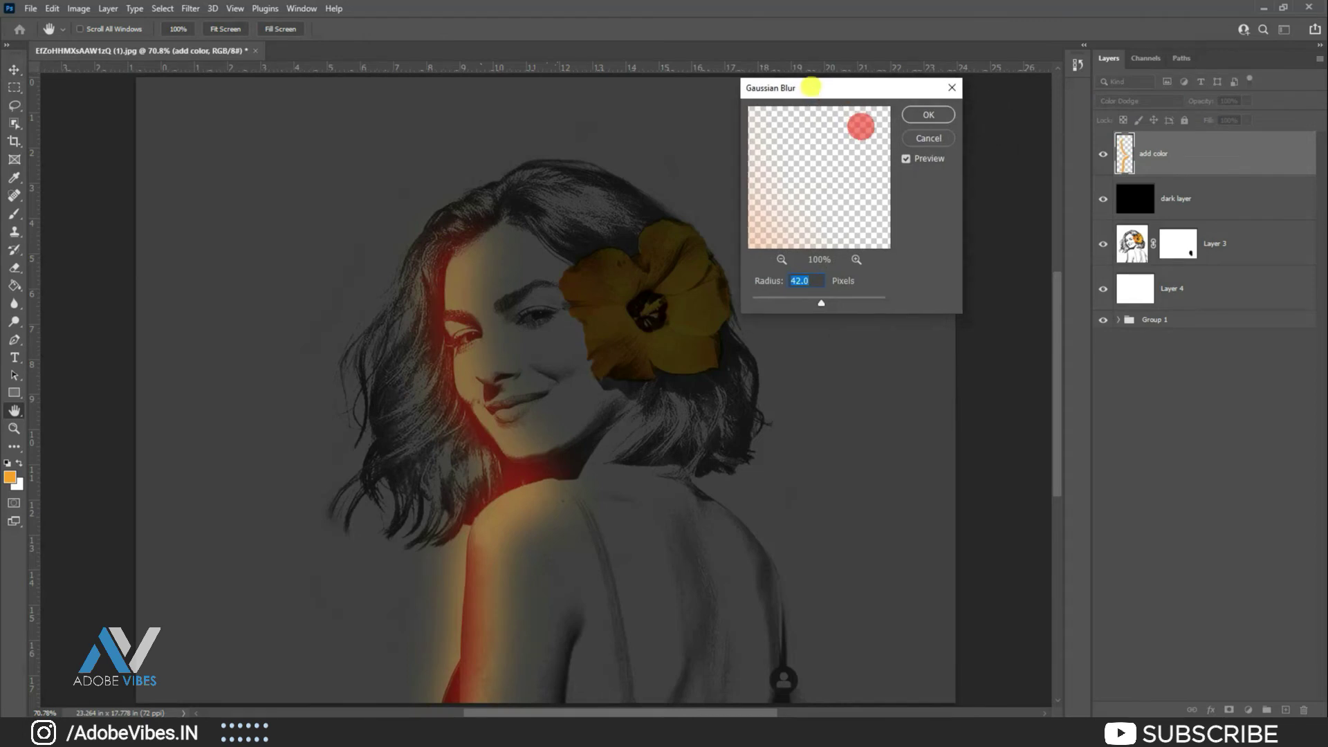
{"action": "left_click_drag", "start_coordinate": [821, 303], "coordinate": [787, 302]}
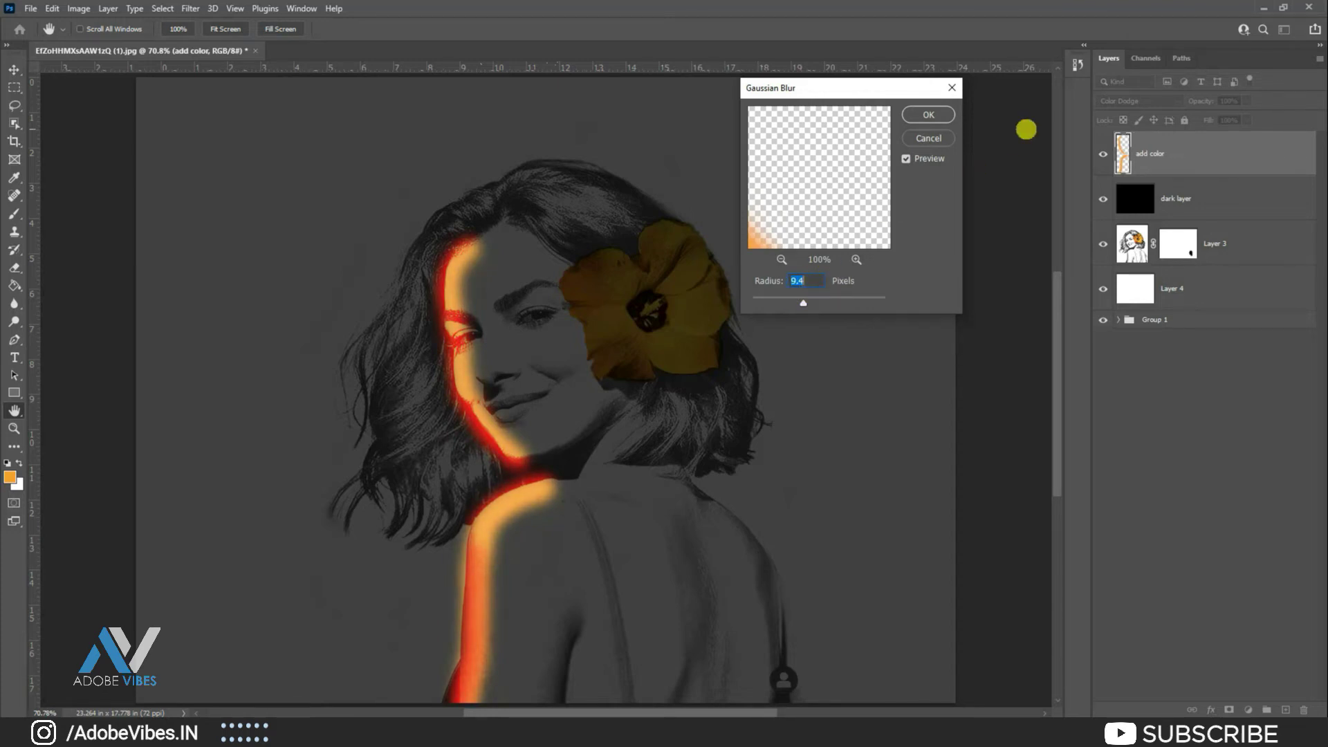
{"action": "key", "text": "Return"}
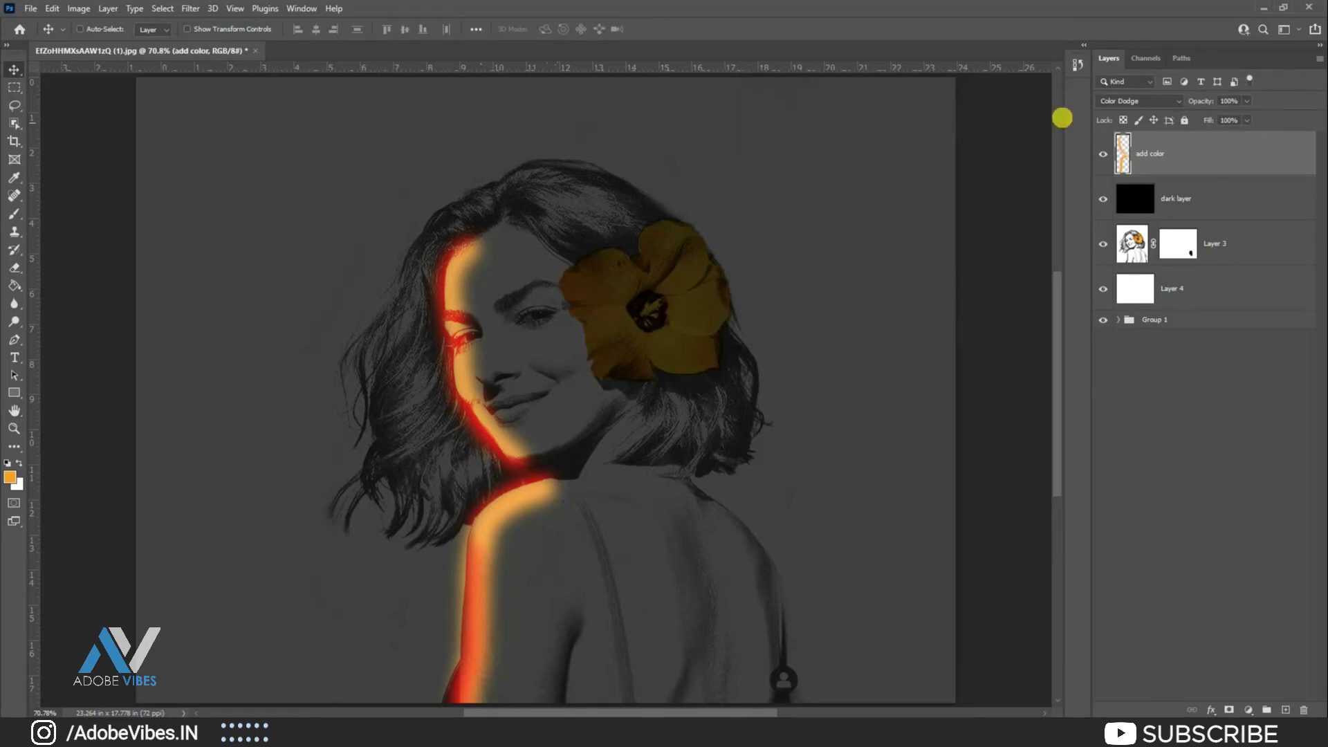
Lower the opacity of the "add color" layer to 75%.
{"action": "left_click", "coordinate": [1249, 101]}
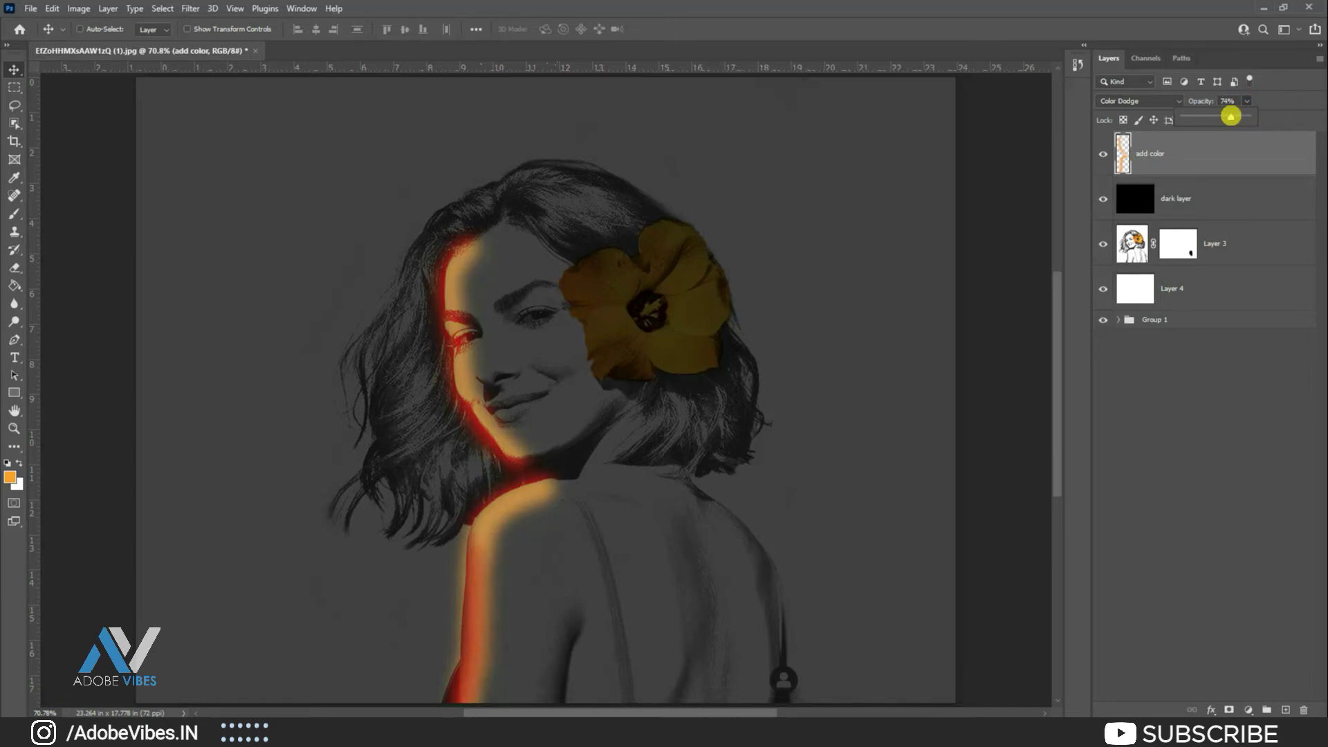
{"action": "left_click_drag", "start_coordinate": [1231, 116], "coordinate": [1233, 117]}
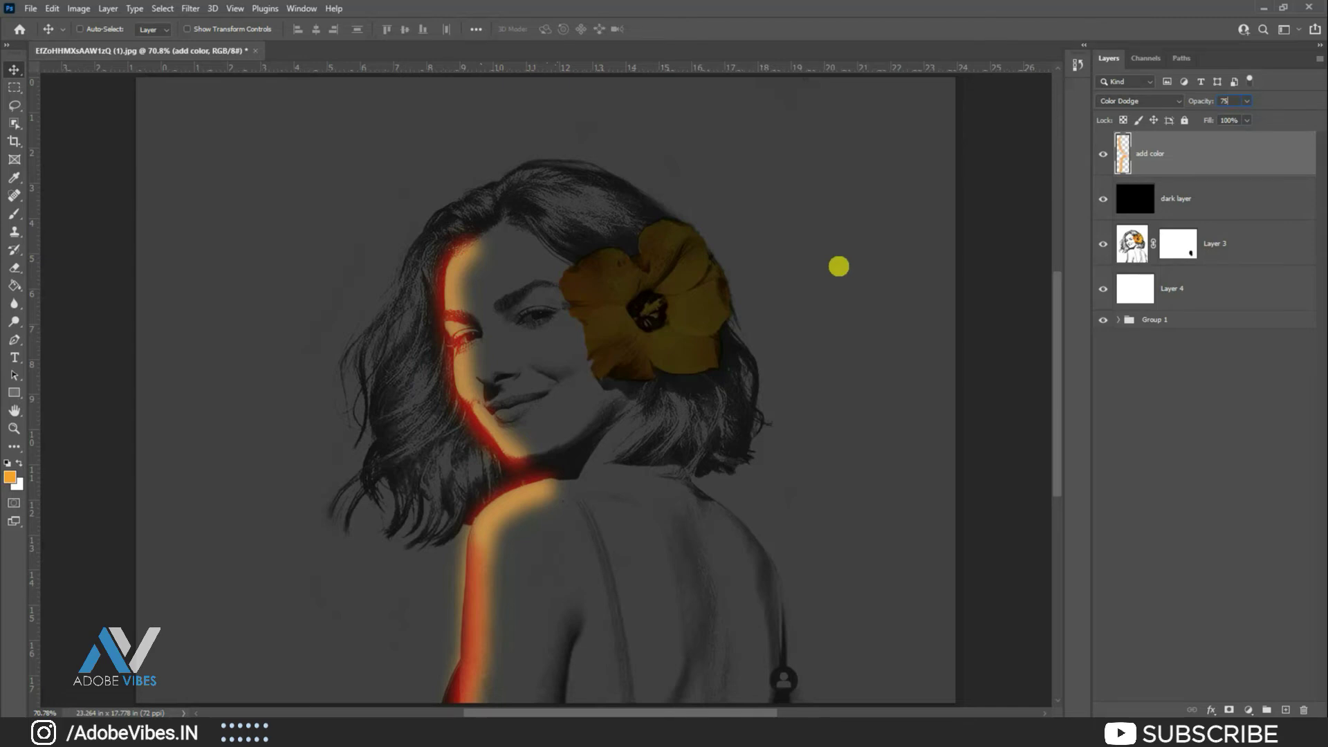
{"action": "key", "text": "ctrl+minus"}
Place the Bird-flying image as an embedded object above the "add color" layer.
{"action": "left_click", "coordinate": [31, 8]}
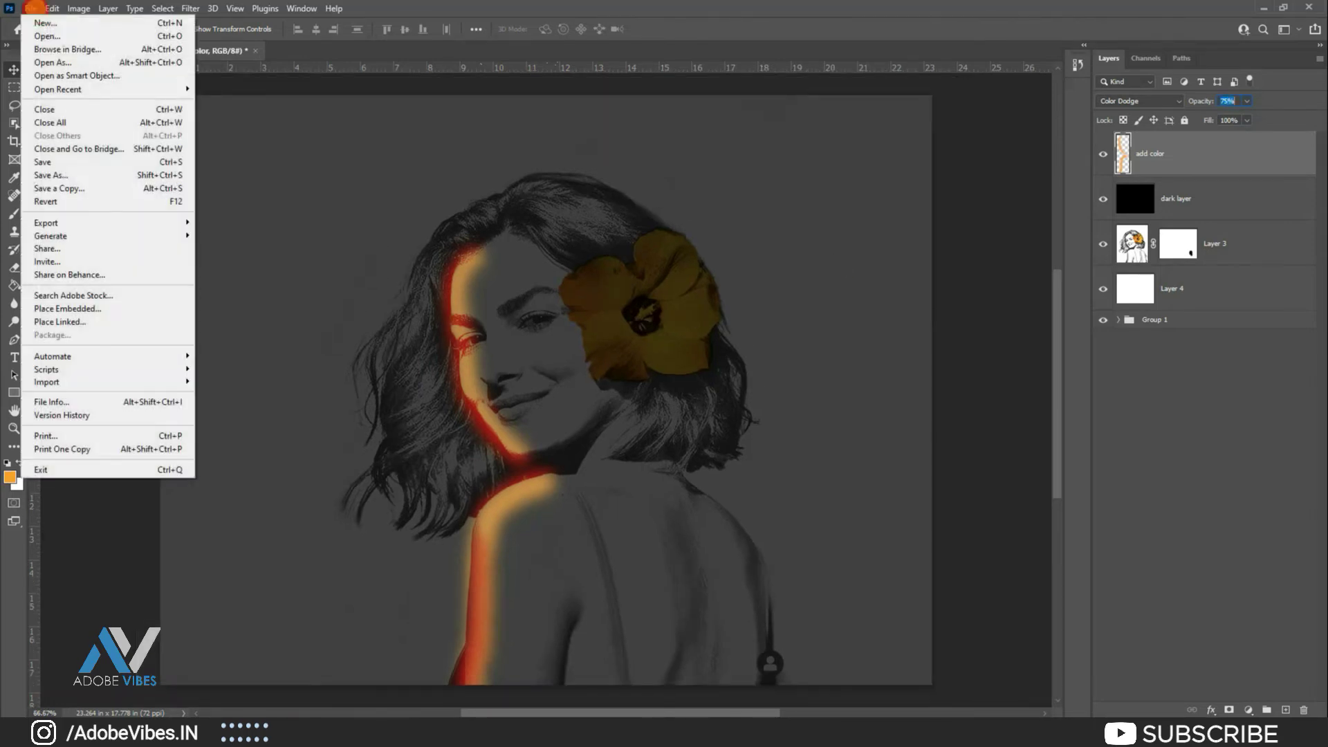
{"action": "left_click", "coordinate": [102, 308]}
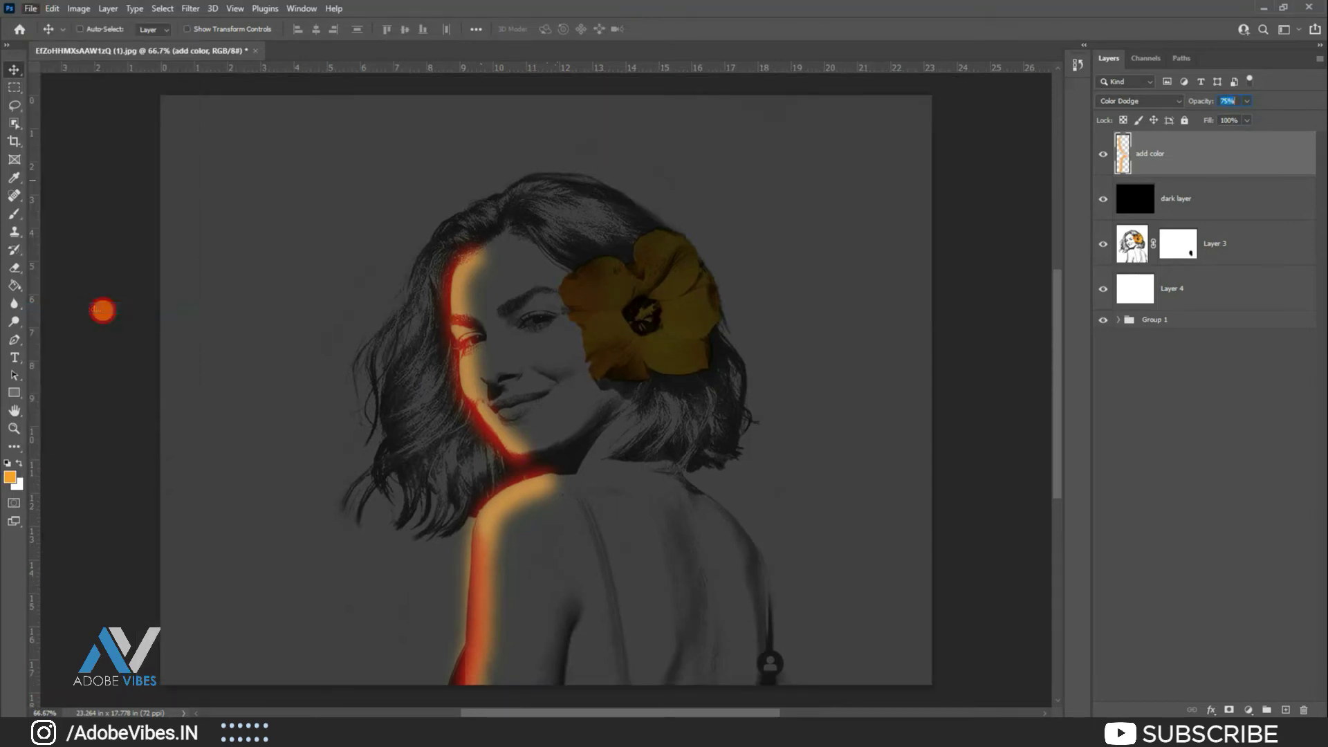
{"action": "double_click", "coordinate": [648, 223]}
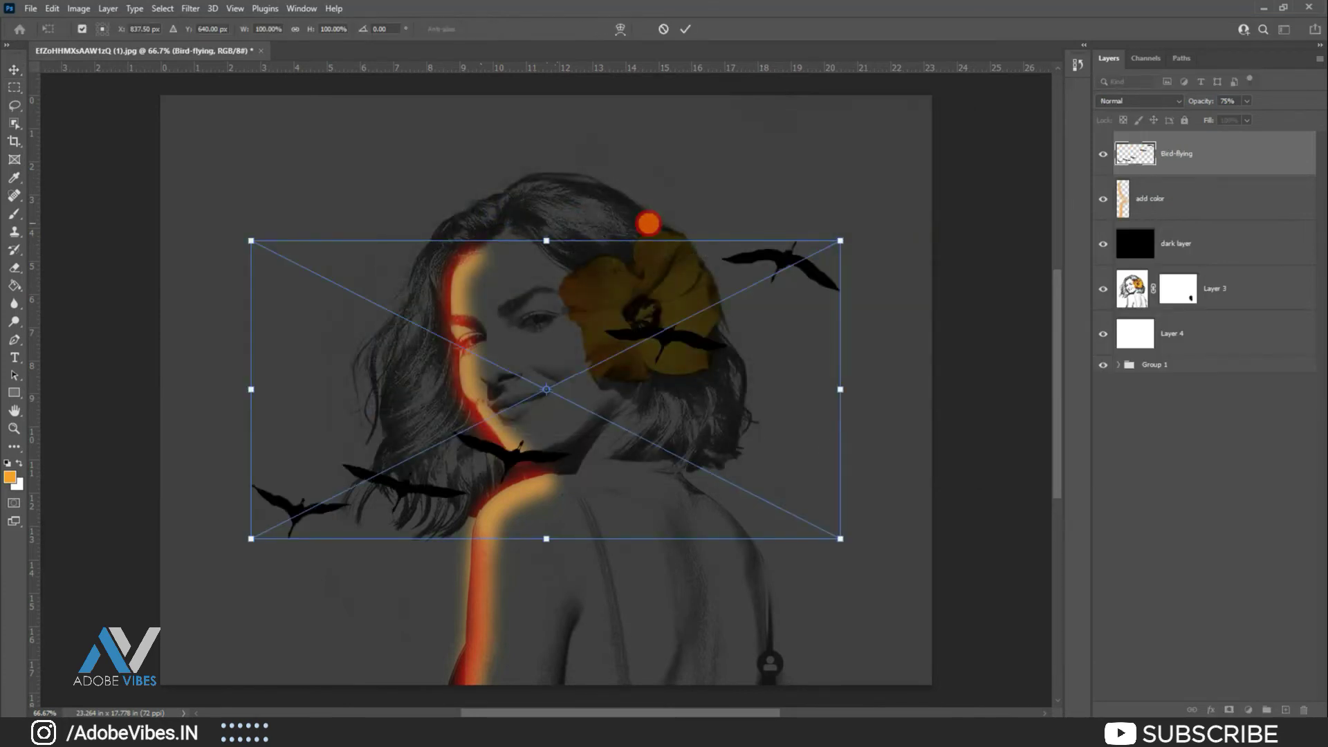
{"action": "key", "text": "ctrl+minus"}
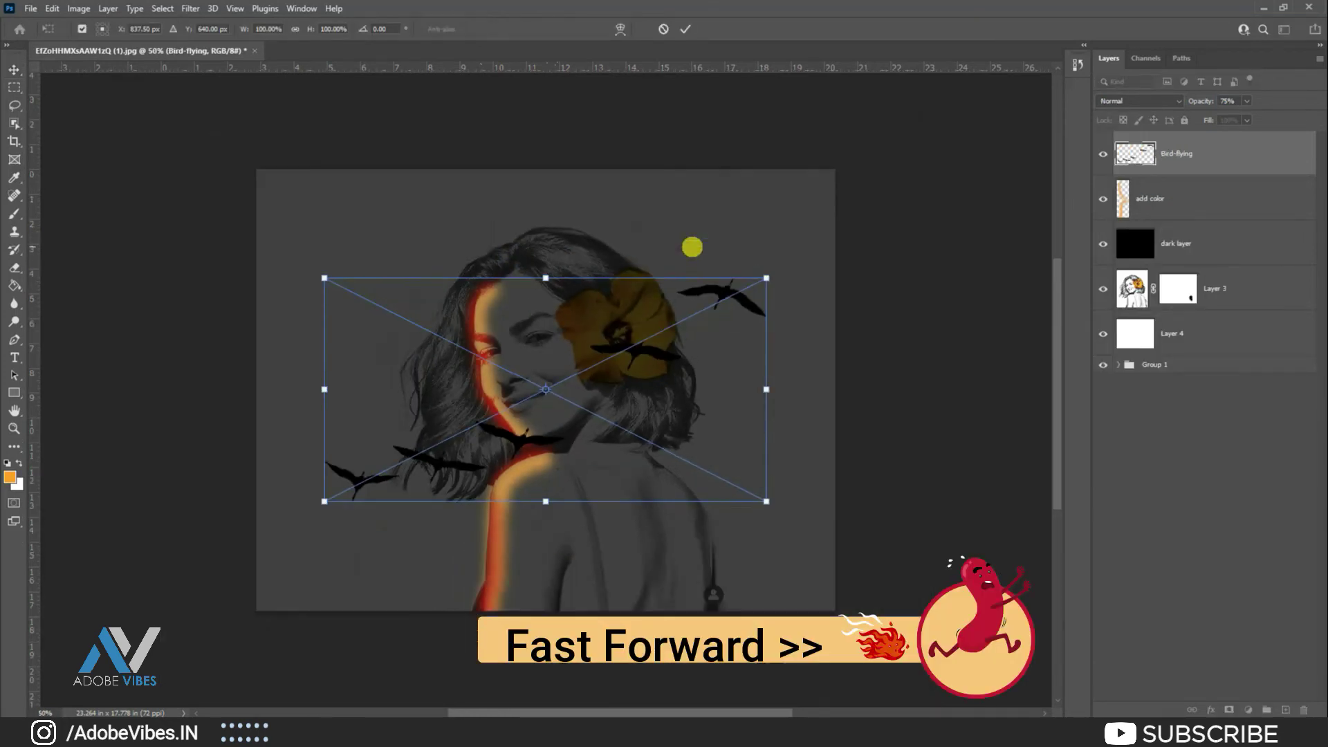
Move the birds to the lower part of the portrait, flip them horizontally, and shift them towards the left edge.
{"action": "left_click_drag", "start_coordinate": [727, 288], "coordinate": [749, 404]}
{"action": "right_click", "coordinate": [746, 462]}
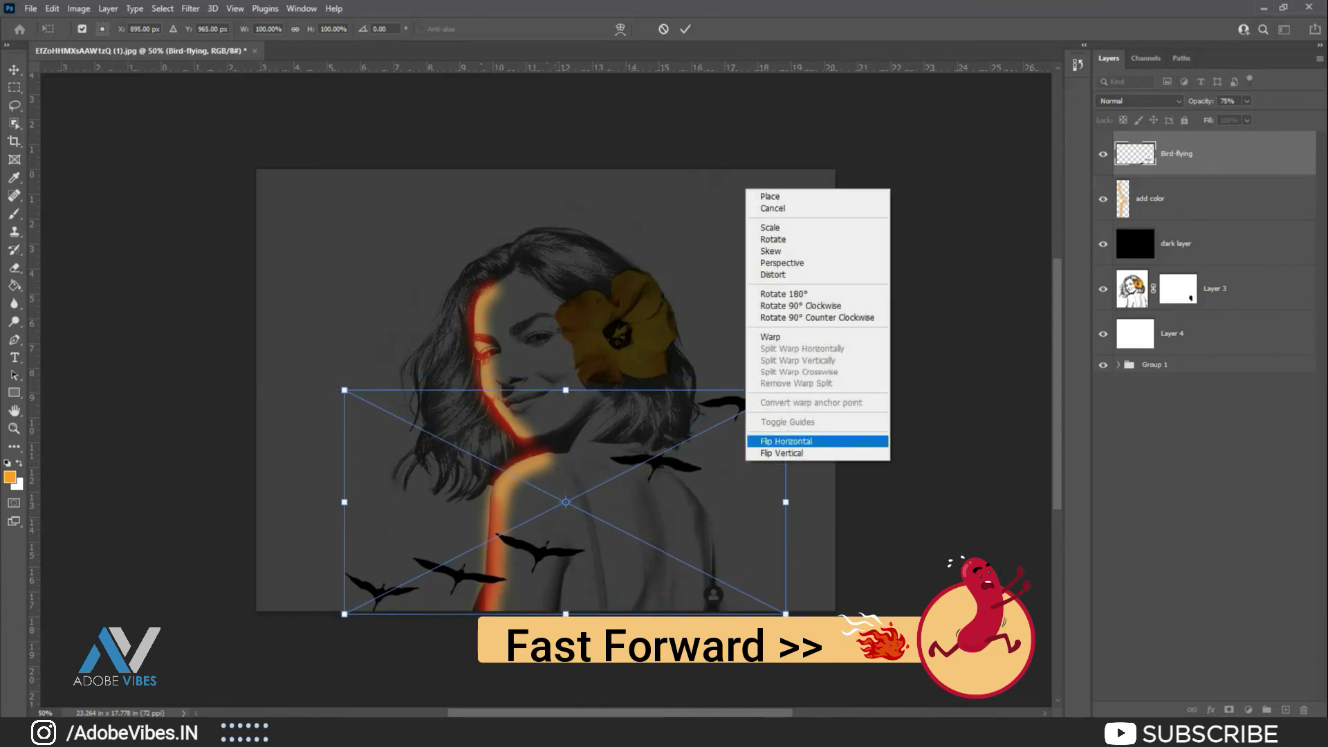
{"action": "left_click", "coordinate": [813, 440]}
{"action": "left_click_drag", "start_coordinate": [564, 480], "coordinate": [500, 477]}
{"action": "left_click", "coordinate": [681, 24]}
{"action": "right_click", "coordinate": [1218, 143]}
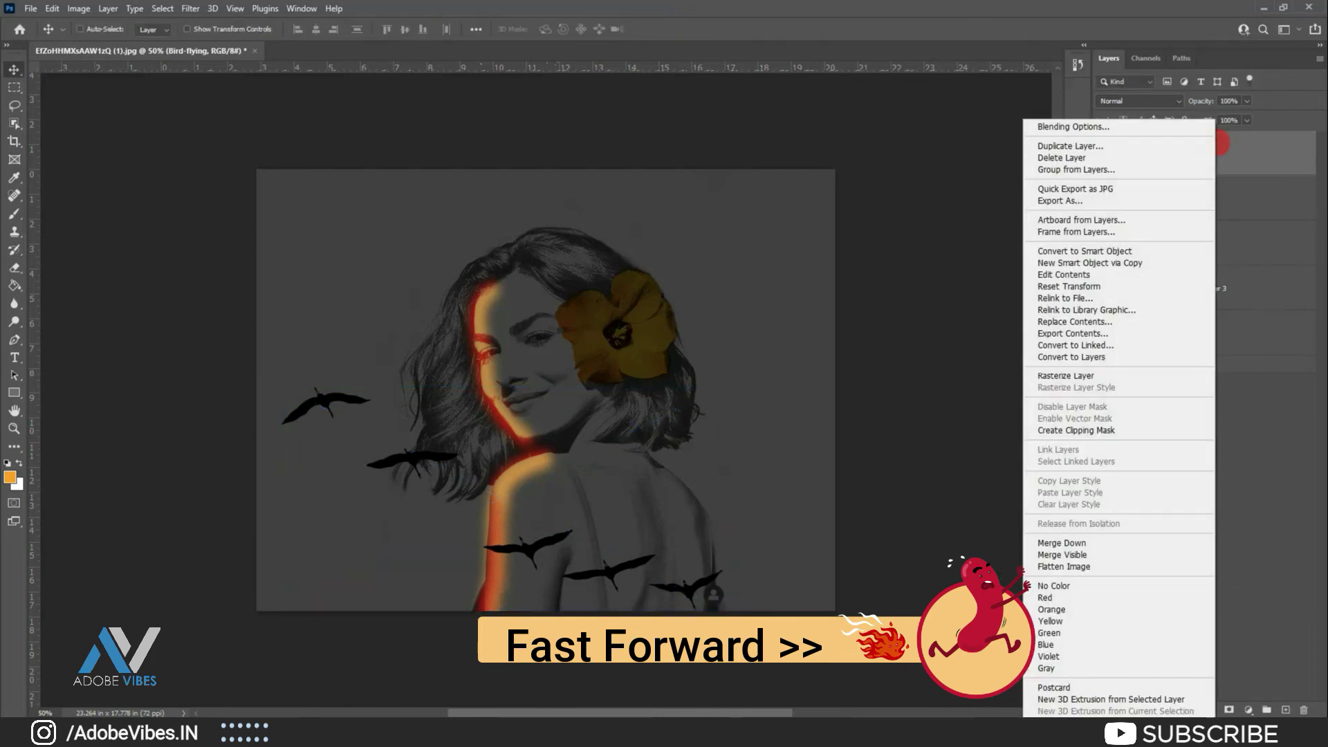
{"action": "left_click", "coordinate": [955, 131]}
{"action": "left_click", "coordinate": [1213, 710]}
{"action": "left_click", "coordinate": [978, 460]}
Give the Bird-flying layer a Color Overlay effect in orange FFA300.
{"action": "right_click", "coordinate": [1242, 149]}
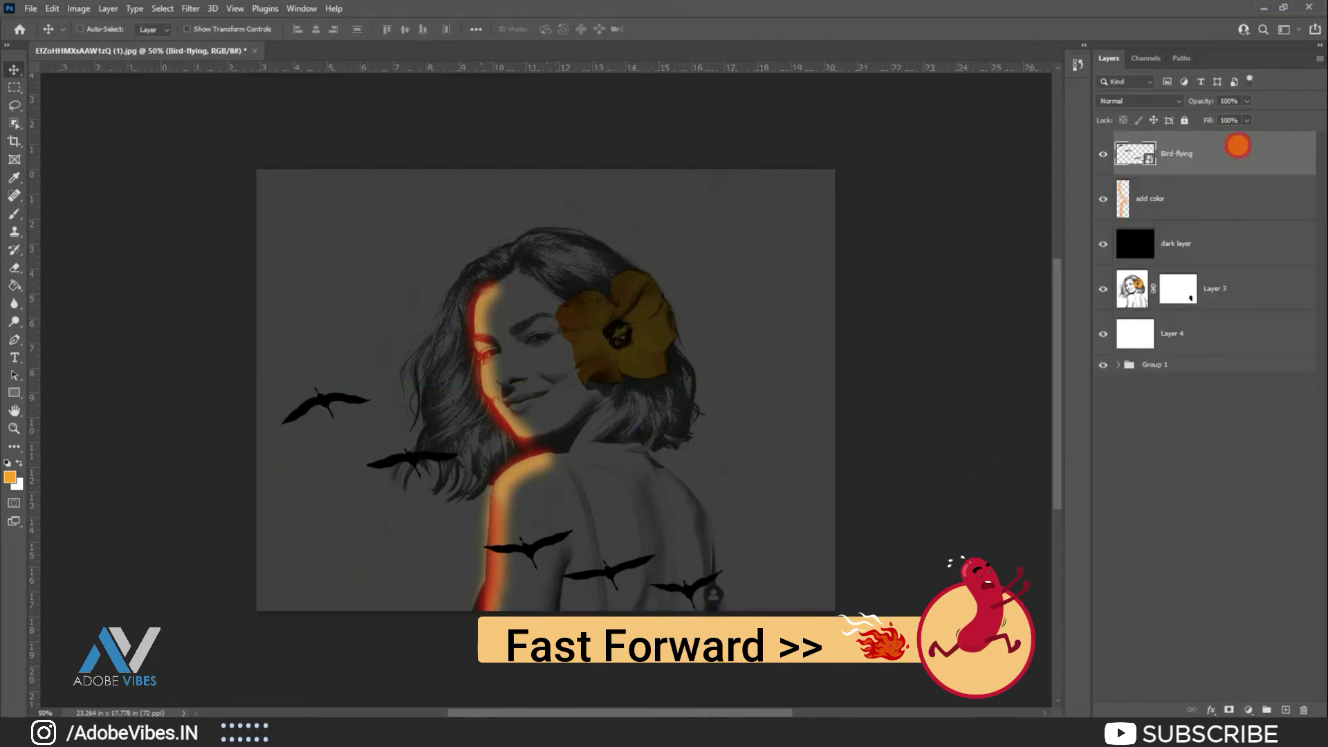
{"action": "left_click", "coordinate": [1080, 128]}
{"action": "left_click_drag", "start_coordinate": [386, 95], "coordinate": [869, 104]}
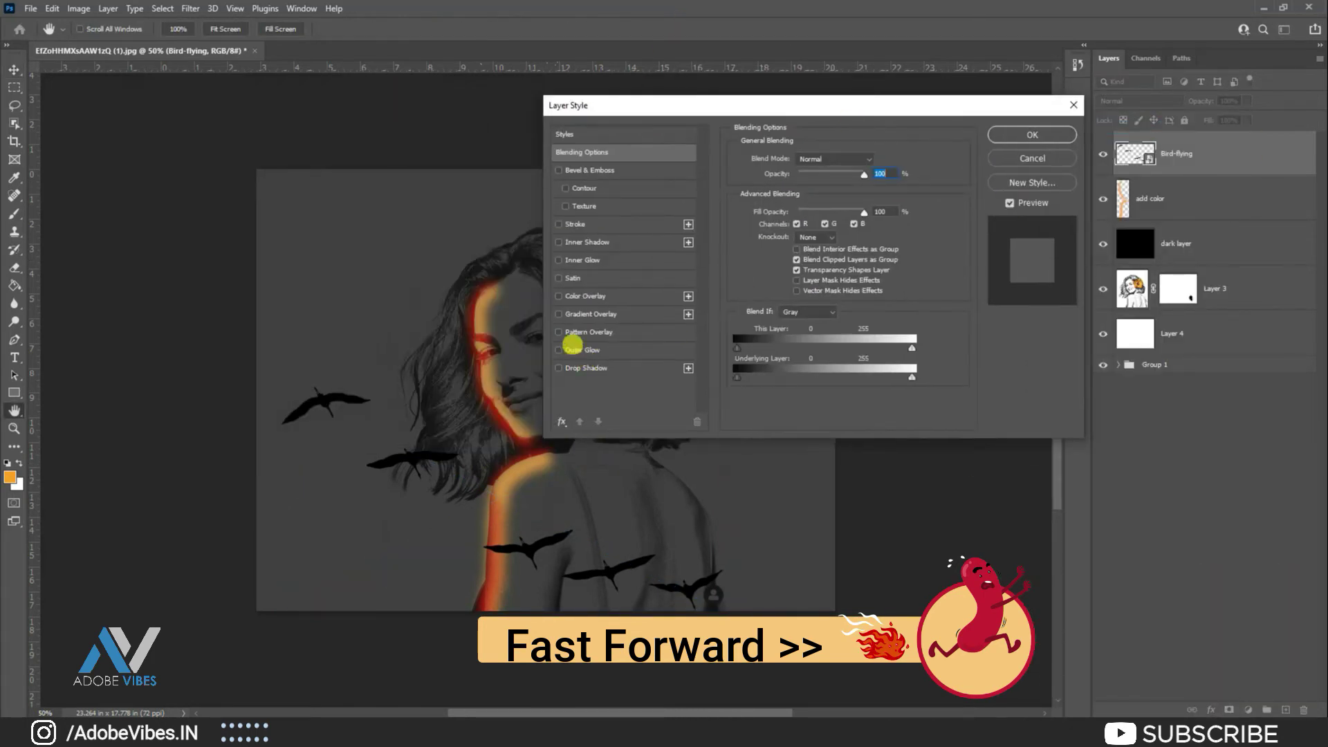
{"action": "left_click", "coordinate": [581, 295]}
{"action": "left_click", "coordinate": [881, 160]}
{"action": "key", "text": "ctrl+v"}
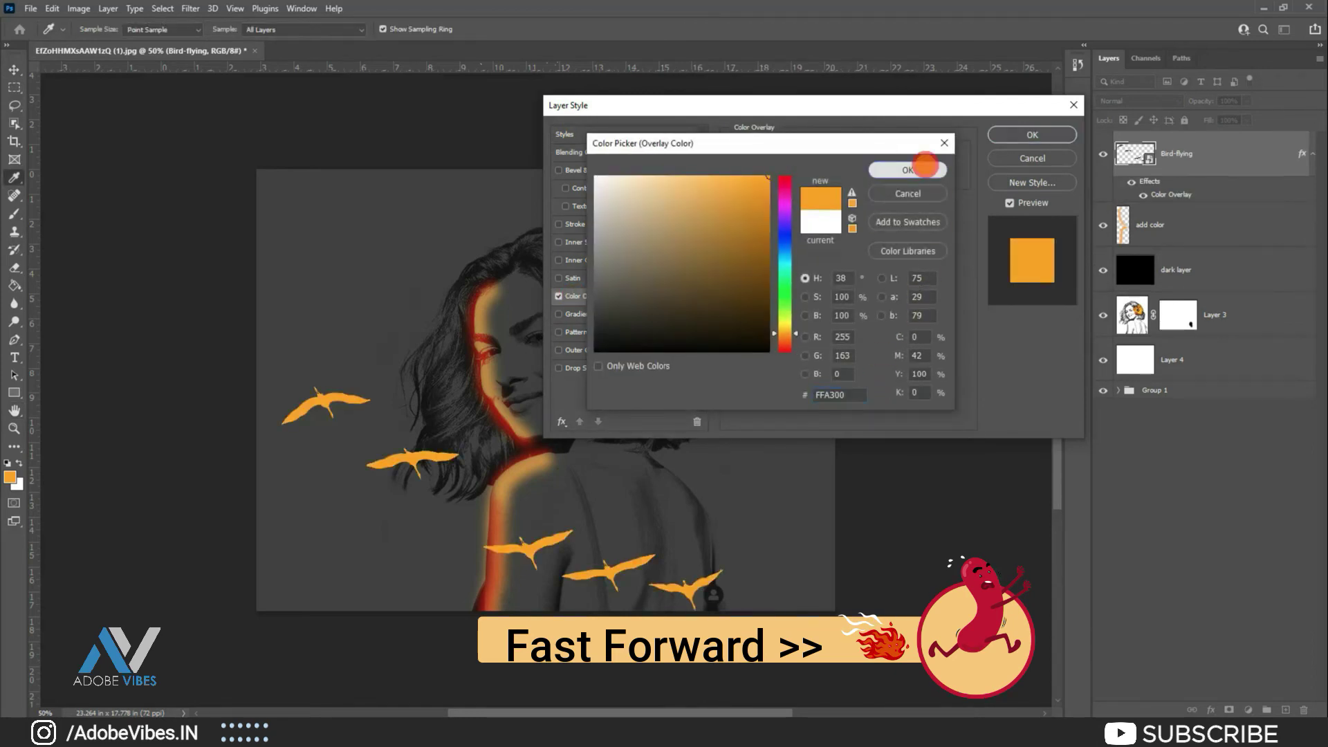
{"action": "left_click", "coordinate": [912, 170]}
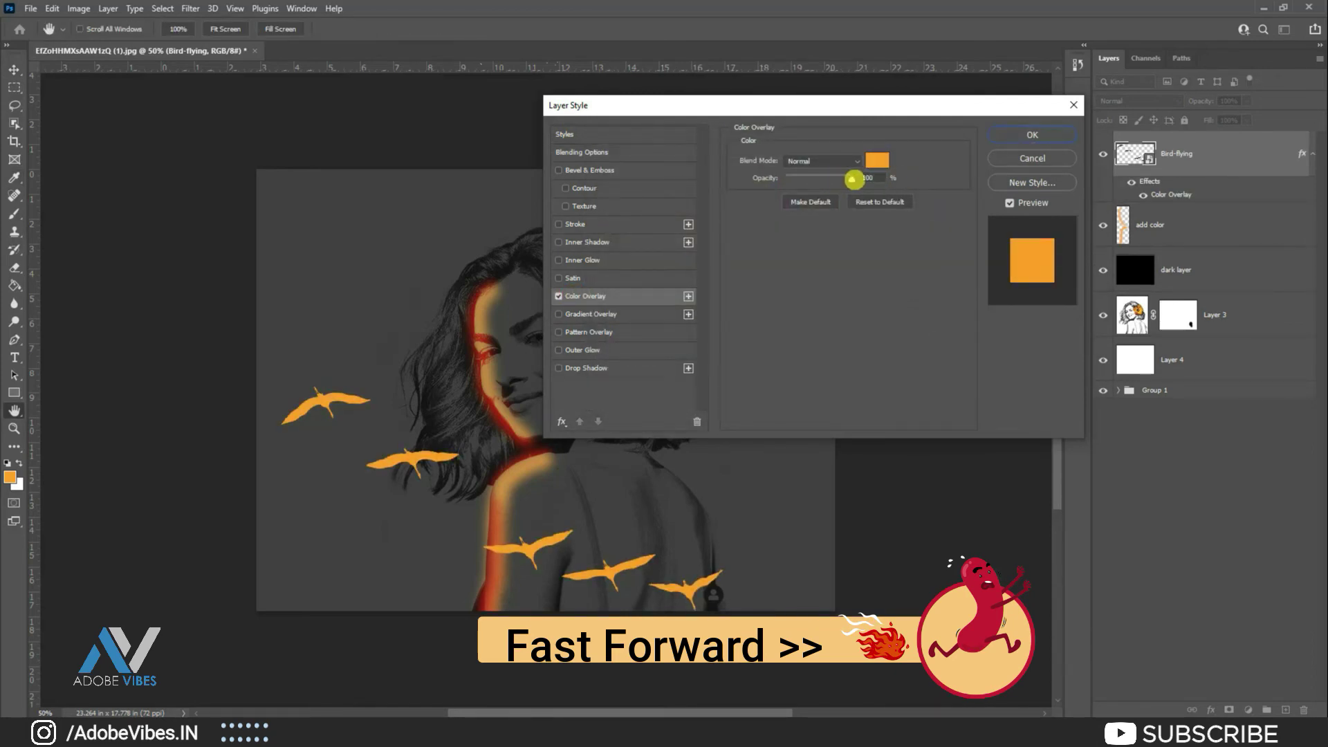
Try other blend modes for the birds' colour overlay and apply the effect so the birds are orange.
{"action": "left_click", "coordinate": [830, 161]}
{"action": "left_click", "coordinate": [797, 215]}
{"action": "key", "text": "Down"}
{"action": "key", "text": "Down"}
{"action": "key", "text": "Down"}
{"action": "key", "text": "Down"}
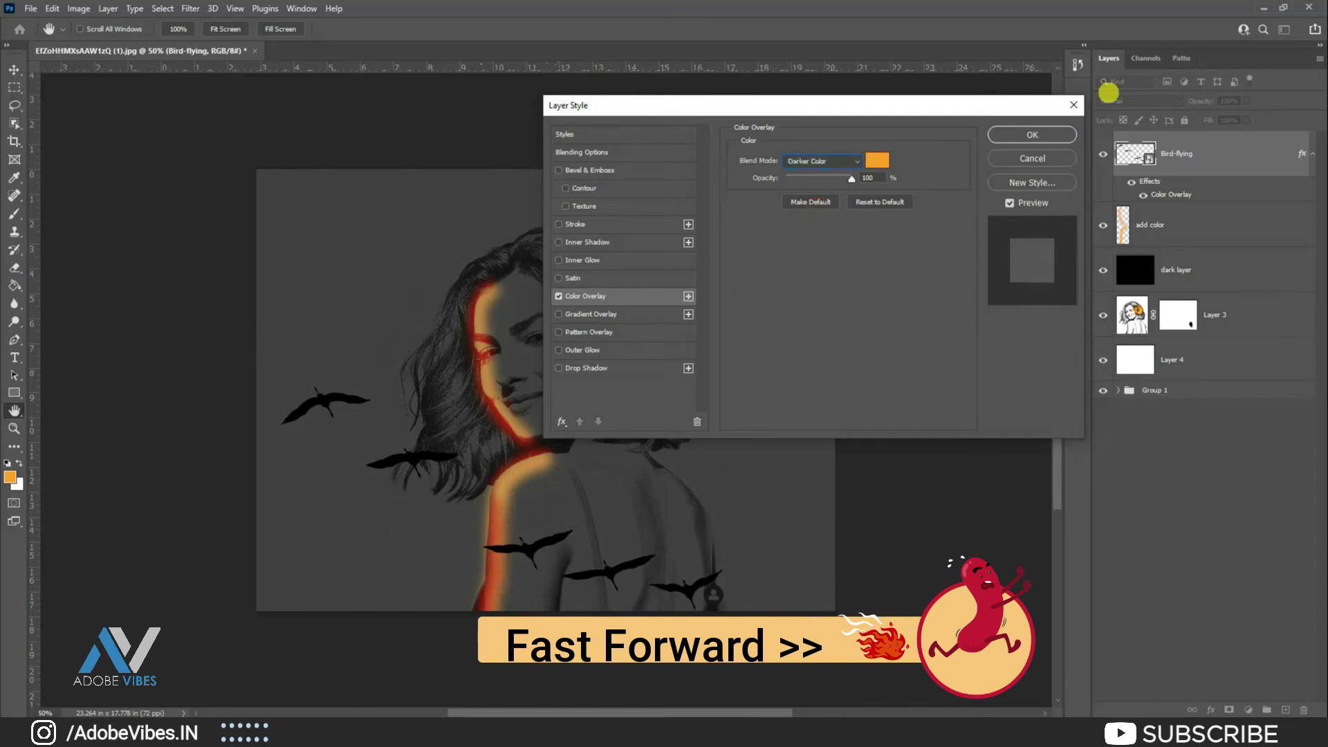
{"action": "left_click", "coordinate": [1031, 135]}
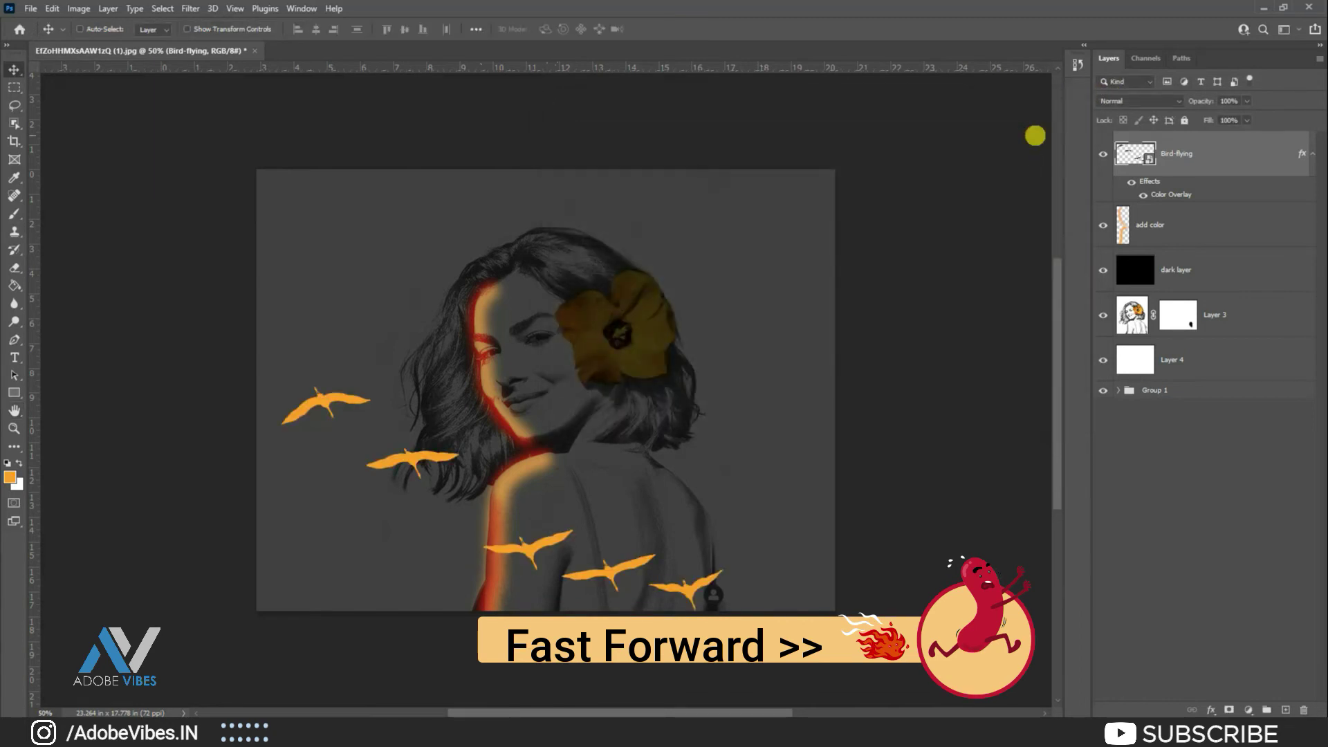
Place the Pencil image as an embedded object and move the two pencils to the picture's lower right area.
{"action": "key", "text": "ctrl+0"}
{"action": "key", "text": "v"}
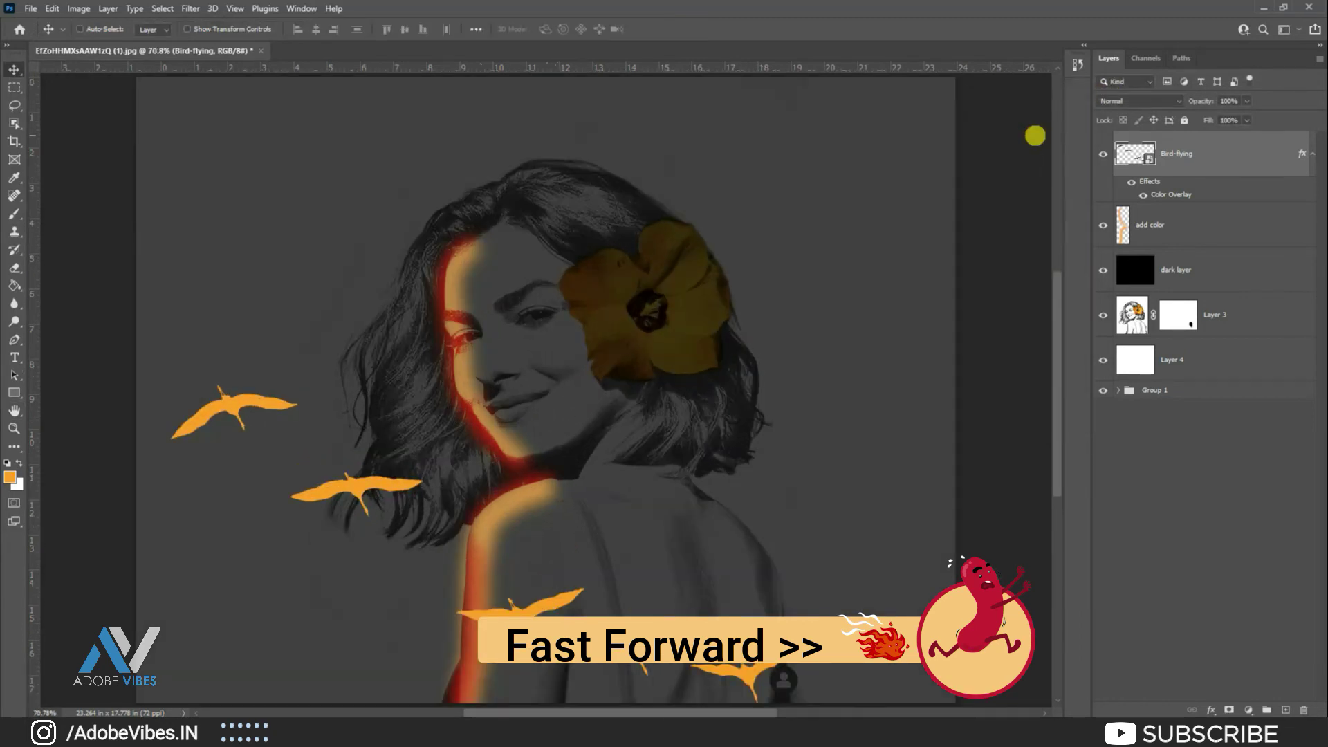
{"action": "left_click", "coordinate": [30, 8]}
{"action": "left_click", "coordinate": [69, 308]}
{"action": "double_click", "coordinate": [888, 222]}
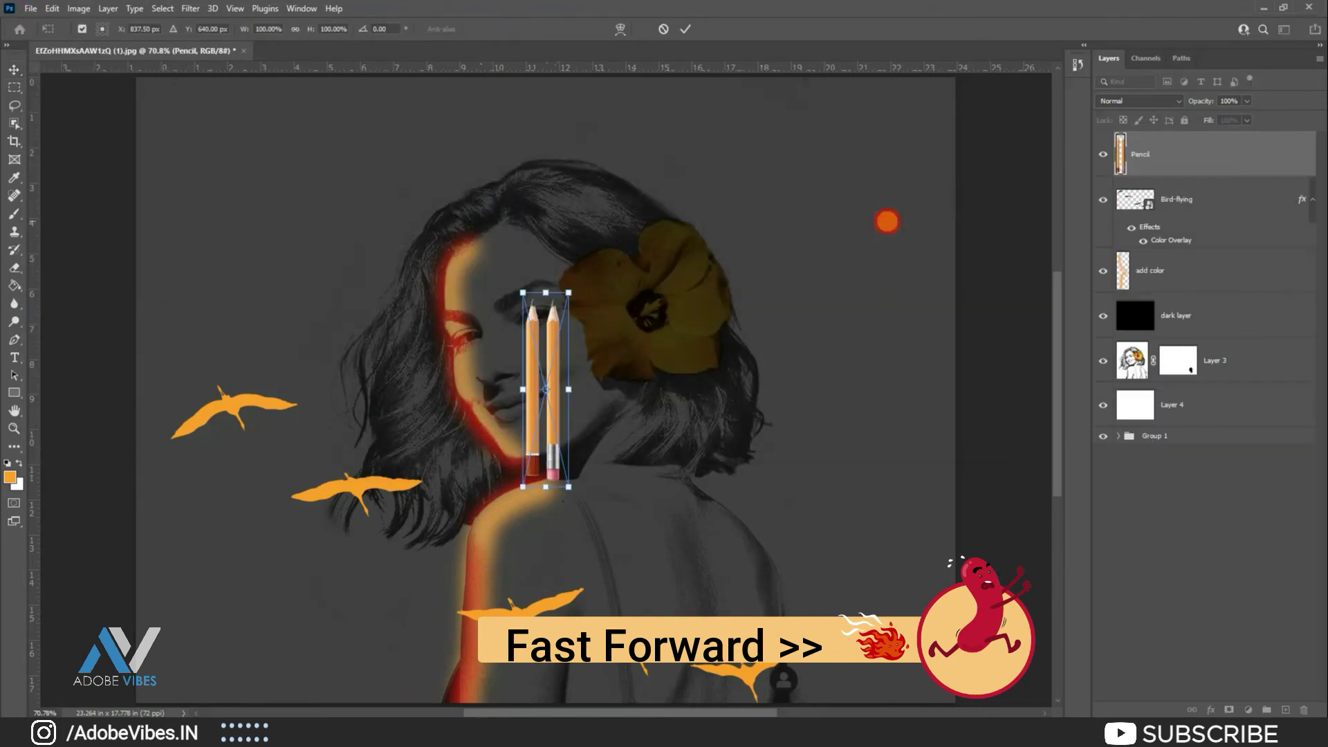
{"action": "key", "text": "ctrl+minus"}
{"action": "mouse_move", "coordinate": [553, 401]}
{"action": "left_mouse_down"}
{"action": "mouse_move", "coordinate": [679, 440]}
{"action": "mouse_move", "coordinate": [777, 542]}
{"action": "mouse_move", "coordinate": [782, 528]}
{"action": "left_mouse_up"}
{"action": "left_click", "coordinate": [685, 29]}
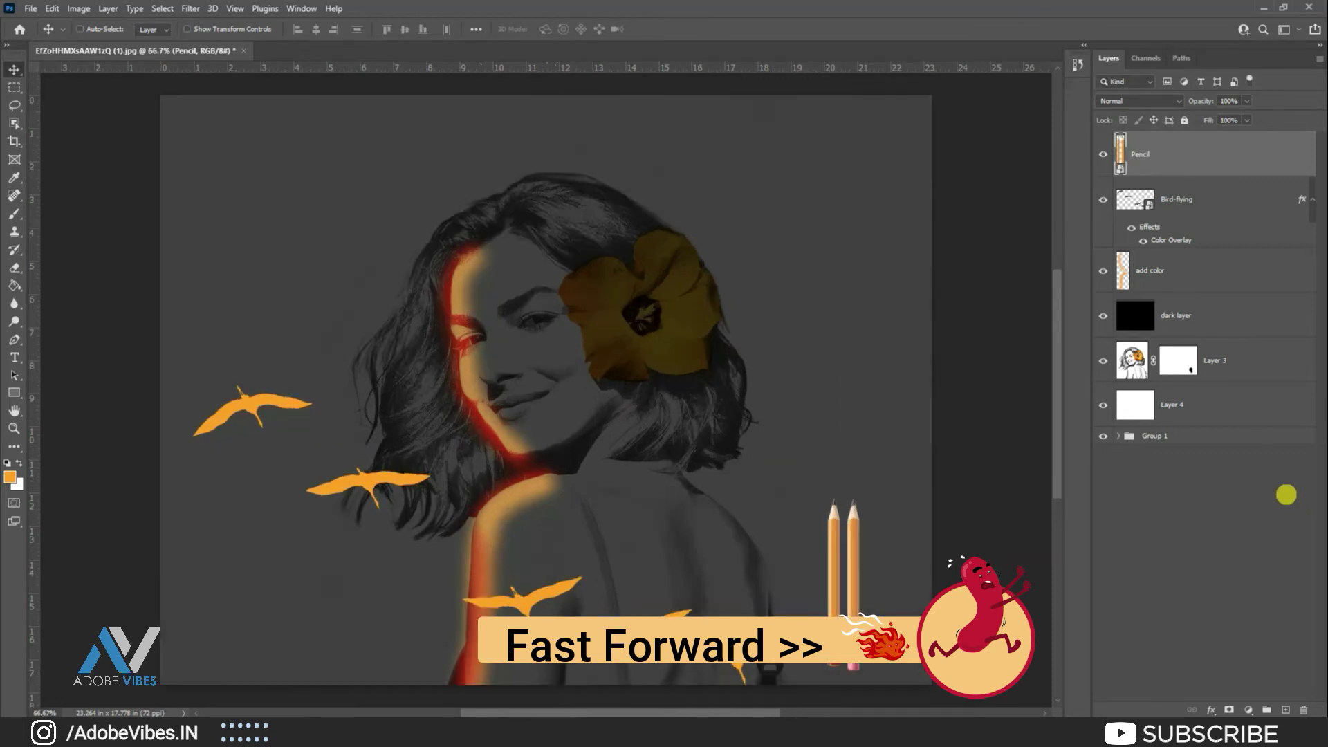
Try several blend modes through Hard Light and a reduced opacity on the Pencil layer, returning its mode to Normal.
{"action": "left_click", "coordinate": [1249, 711]}
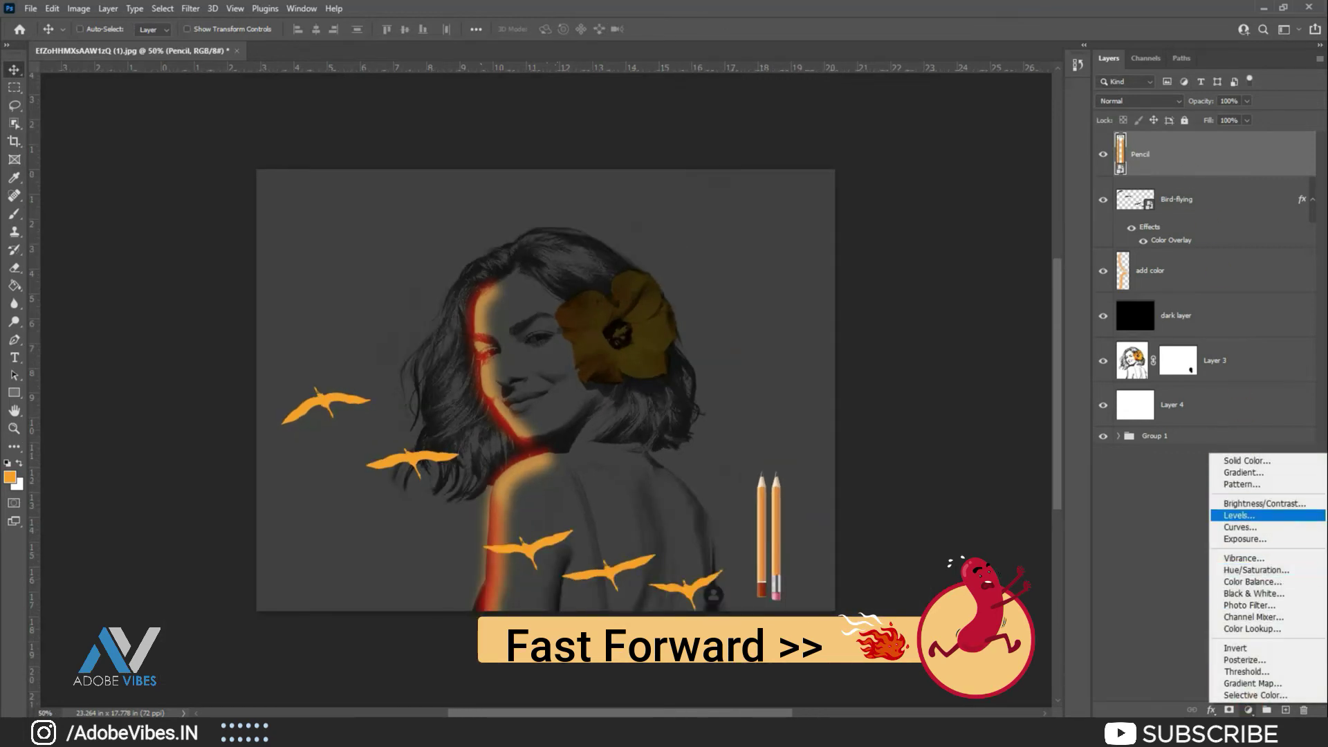
{"action": "left_click", "coordinate": [926, 394]}
{"action": "left_click", "coordinate": [1170, 101]}
{"action": "left_click", "coordinate": [1121, 158]}
{"action": "key", "text": "Down"}
{"action": "key", "text": "Down"}
{"action": "key", "text": "Down"}
{"action": "key", "text": "Down"}
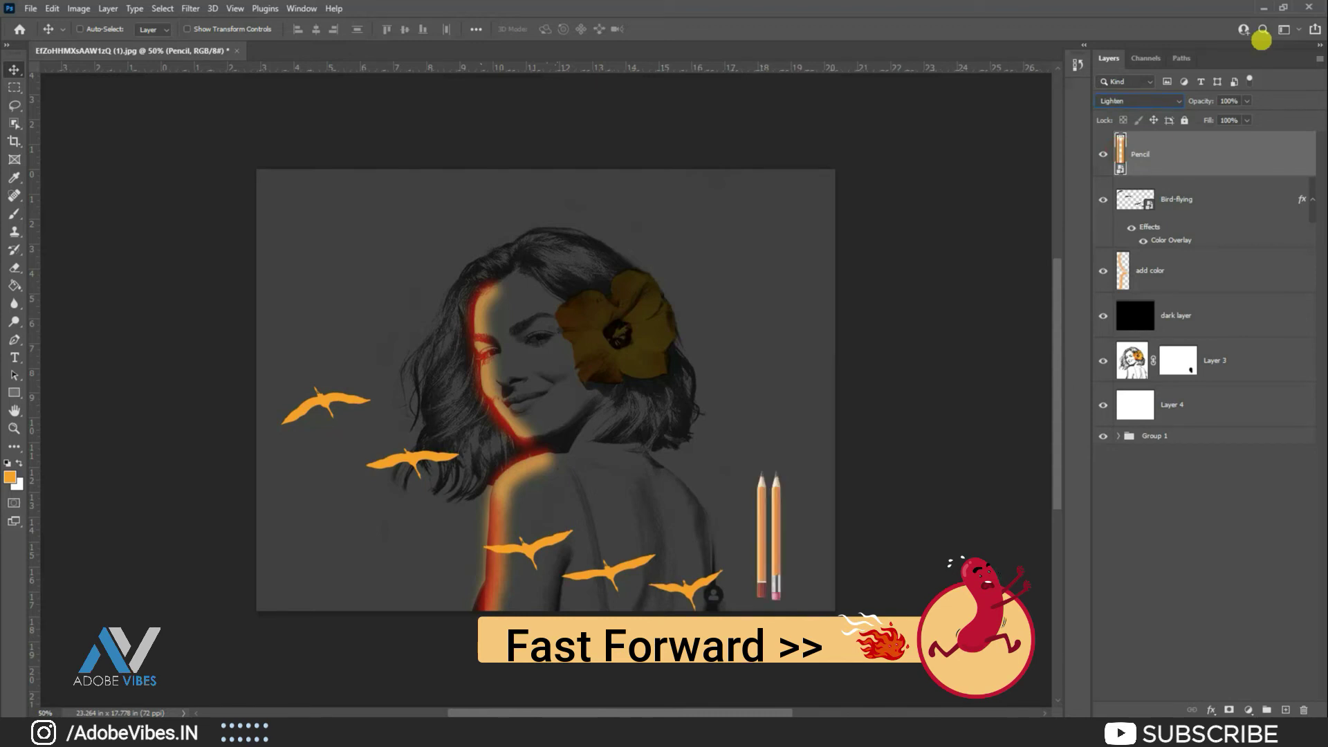
{"action": "key", "text": "Down"}
{"action": "key", "text": "Down"}
{"action": "key", "text": "Down"}
{"action": "key", "text": "Down"}
{"action": "key", "text": "Down"}
{"action": "key", "text": "Down"}
{"action": "key", "text": "Down"}
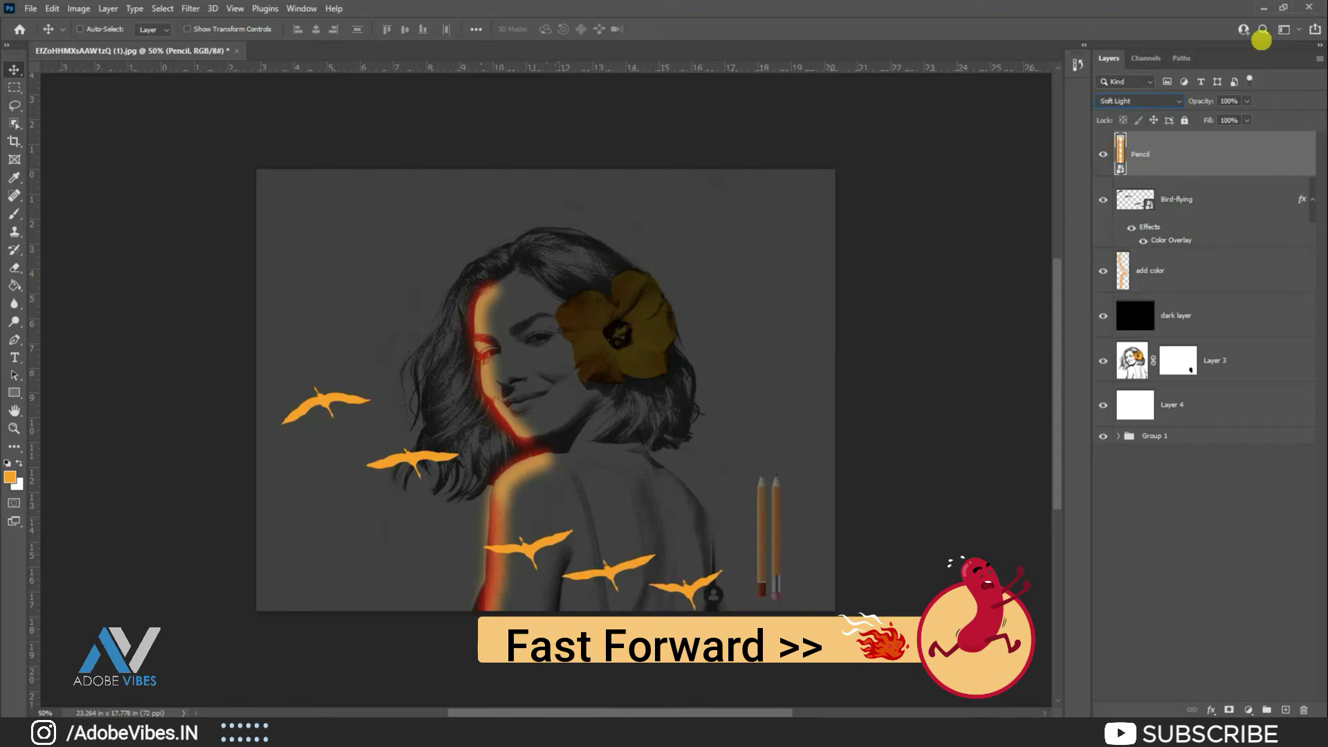
{"action": "left_click", "coordinate": [1247, 101]}
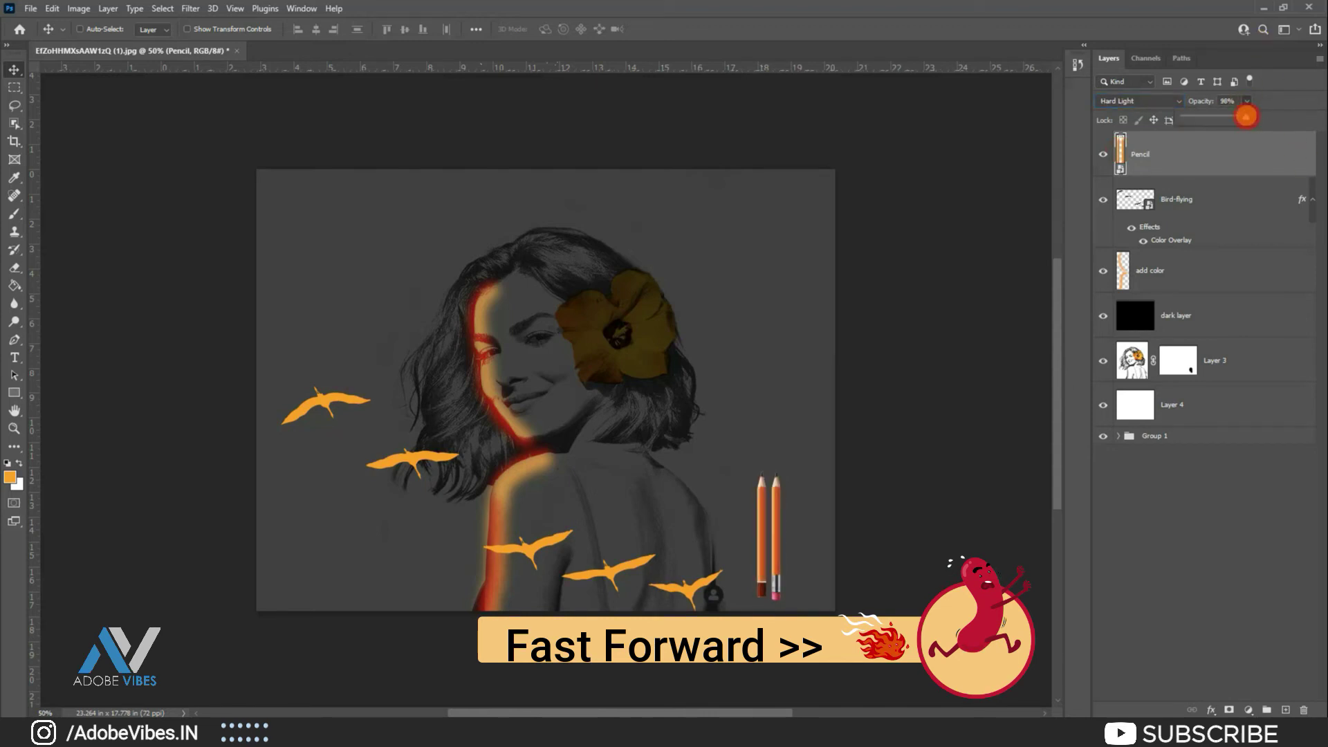
{"action": "left_click_drag", "start_coordinate": [1249, 116], "coordinate": [1233, 117]}
{"action": "left_click", "coordinate": [1127, 104]}
{"action": "left_click", "coordinate": [1100, 110]}
Add a drop shadow to the Pencil layer in Multiply mode at 35% opacity.
{"action": "right_click", "coordinate": [1165, 153]}
{"action": "left_click", "coordinate": [1088, 126]}
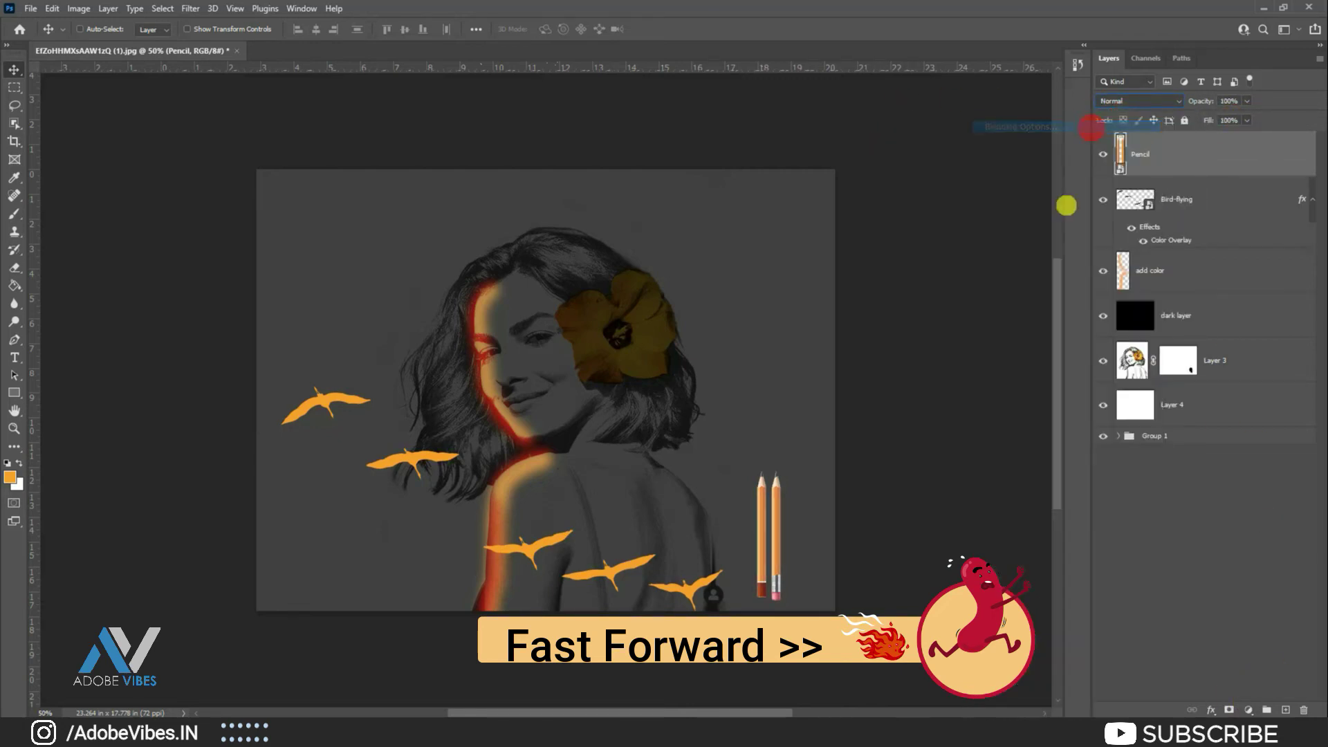
{"action": "left_click_drag", "start_coordinate": [755, 99], "coordinate": [1070, 99]}
{"action": "mouse_move", "coordinate": [1055, 341]}
{"action": "left_mouse_down"}
{"action": "mouse_move", "coordinate": [1089, 340]}
{"action": "mouse_move", "coordinate": [1044, 336]}
{"action": "left_mouse_up"}
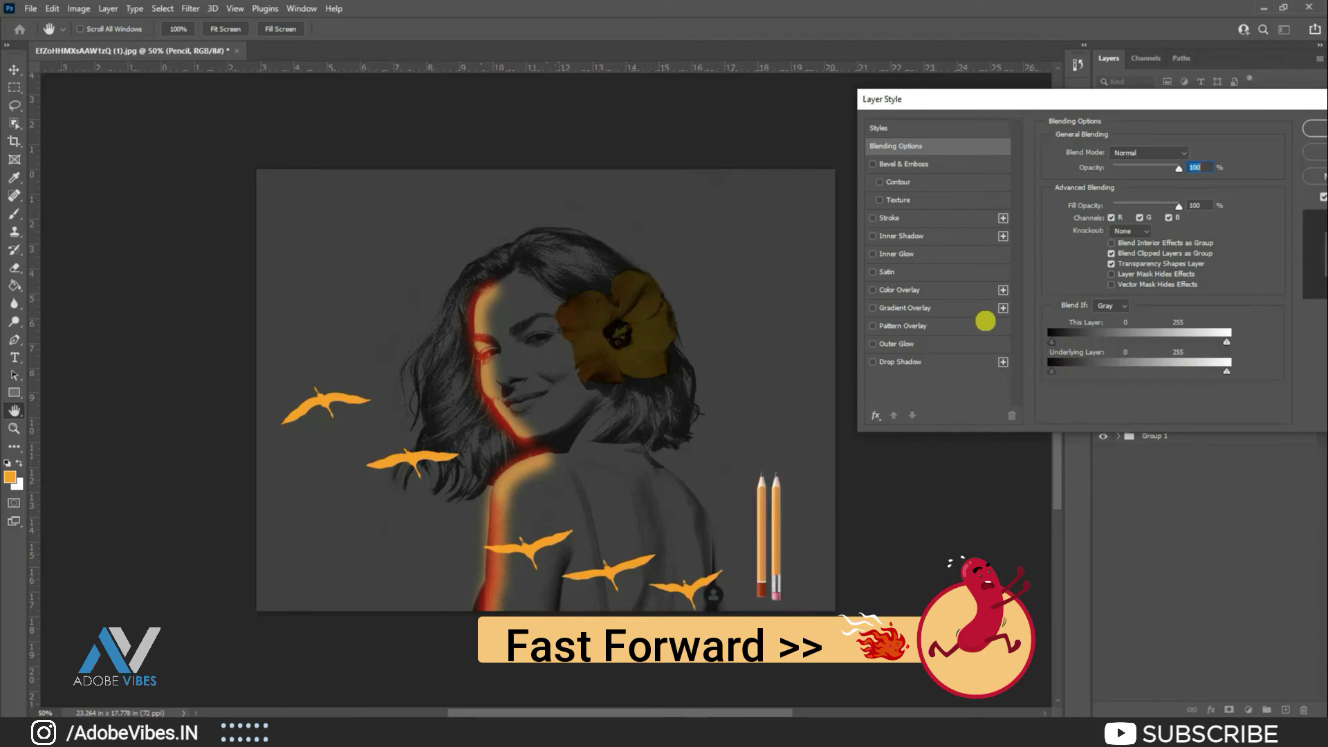
{"action": "left_click", "coordinate": [900, 362]}
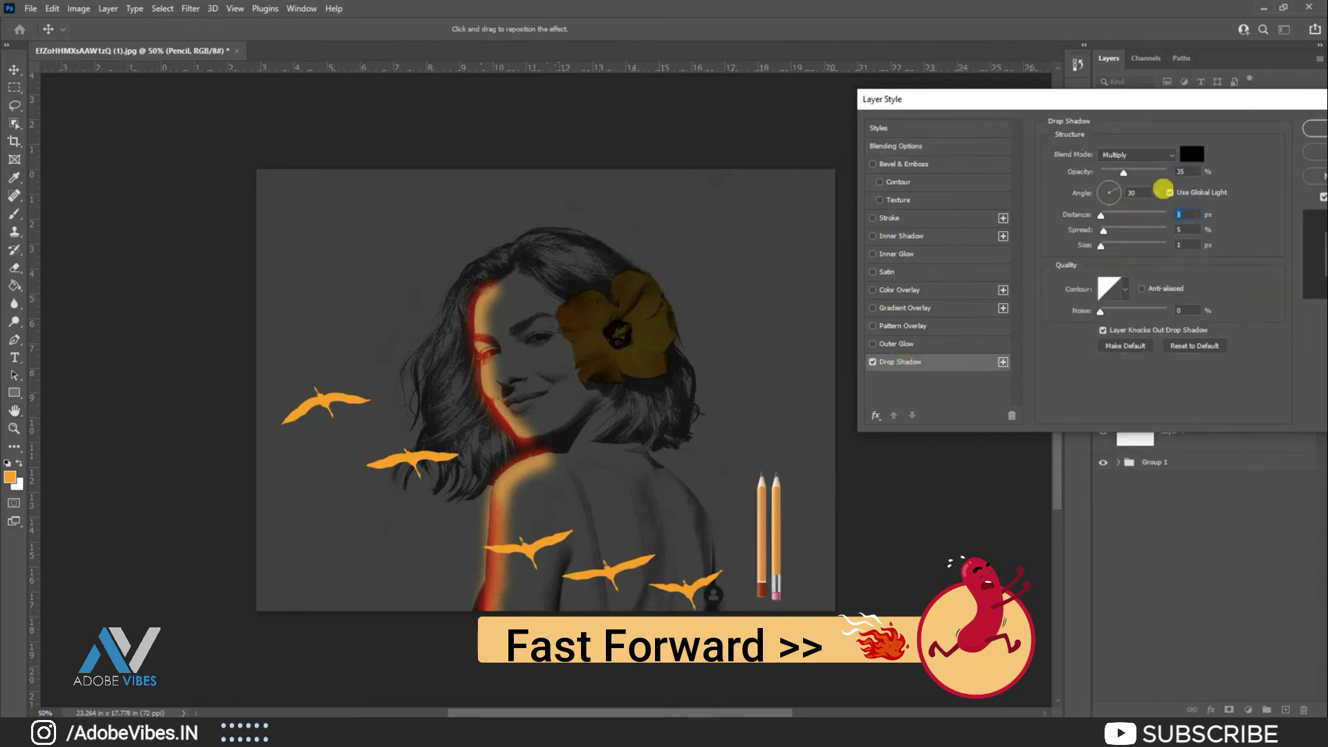
{"action": "left_click", "coordinate": [1185, 245]}
{"action": "left_click", "coordinate": [1315, 129]}
Add a Levels adjustment clipped to the Pencil layer and set its midtone value to 0.71.
{"action": "left_click", "coordinate": [1249, 710]}
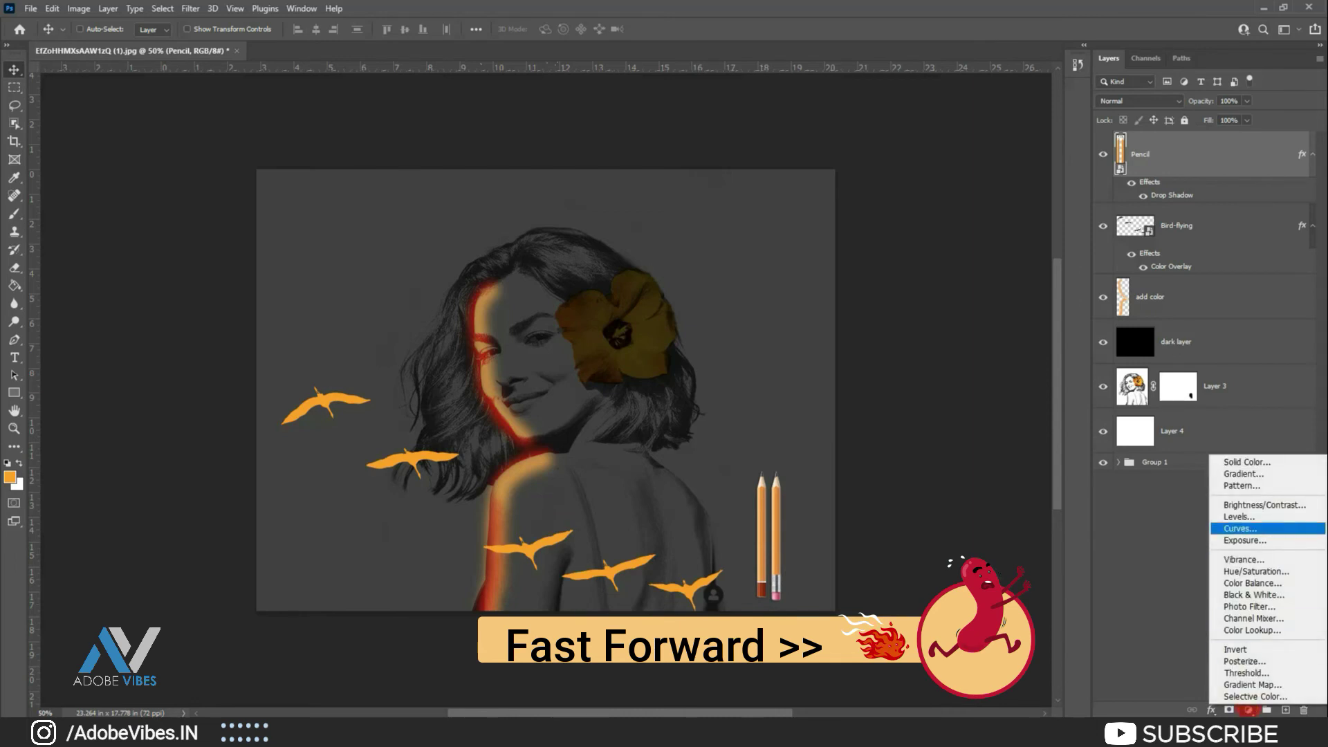
{"action": "left_click", "coordinate": [1239, 517]}
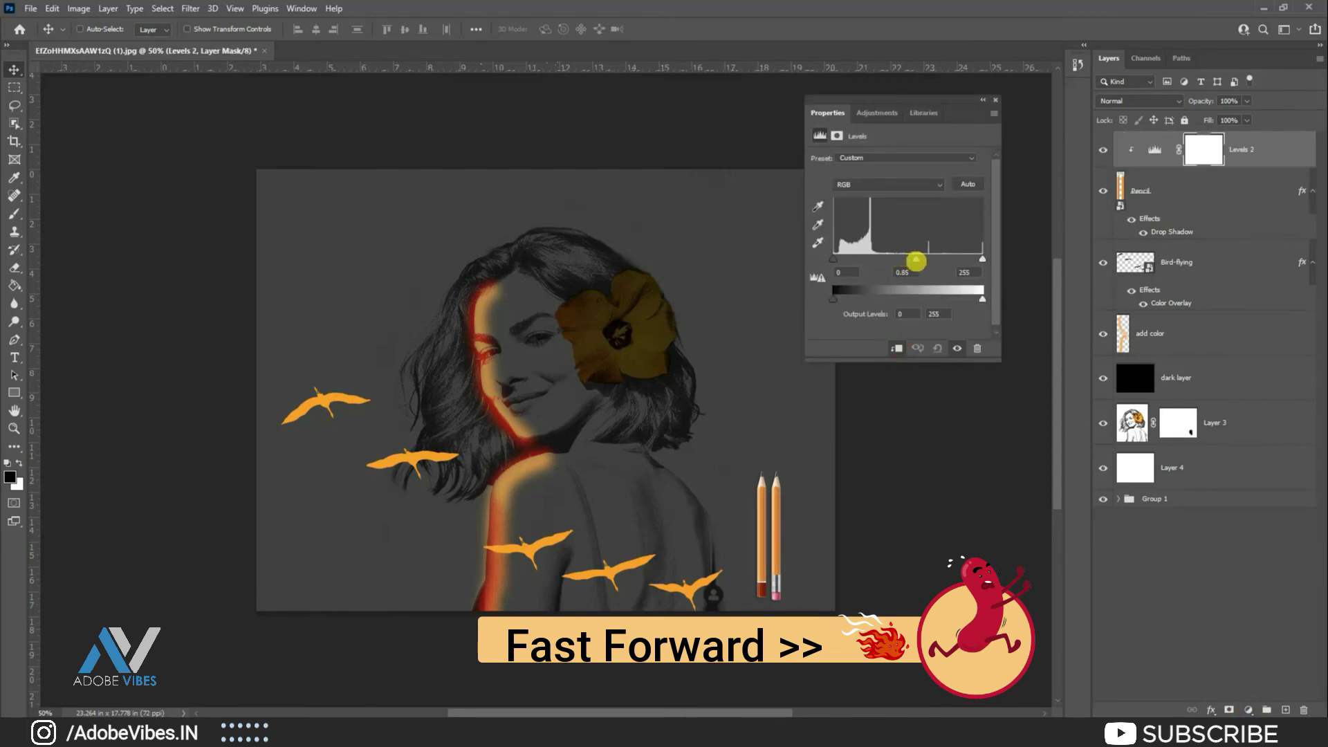
{"action": "left_click_drag", "start_coordinate": [915, 261], "coordinate": [924, 259]}
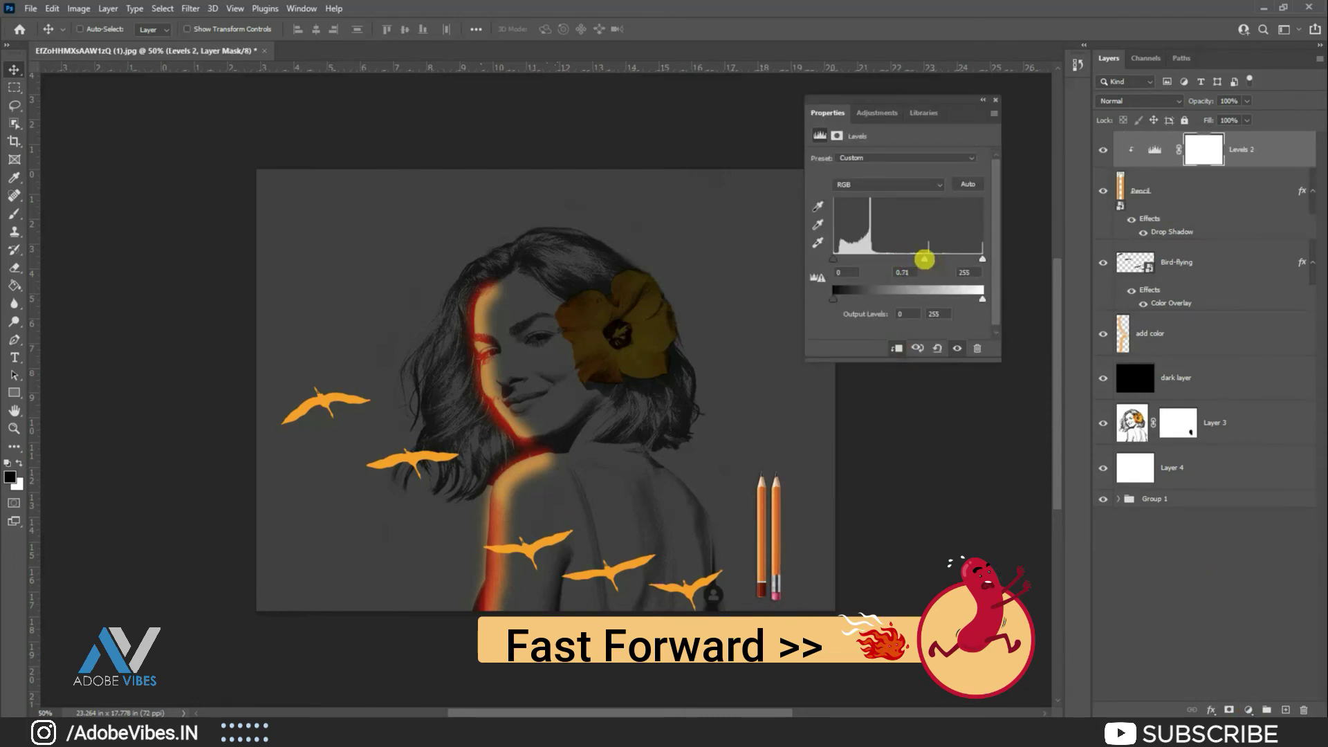
Group the layers from Levels 2 down to Layer 4 as Glow Effect and rename the older group Pencil Art.
{"action": "left_click", "coordinate": [1001, 100]}
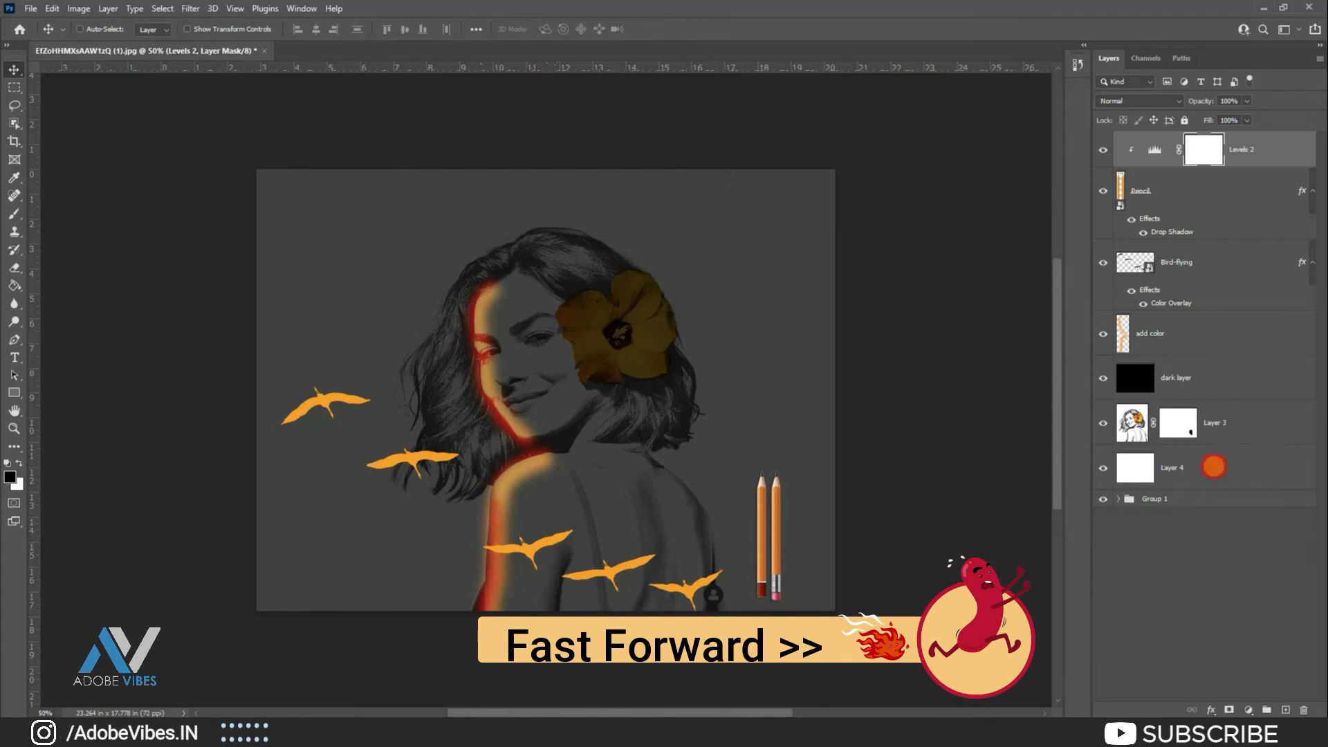
{"action": "left_click", "coordinate": [1215, 467], "text": "shift"}
{"action": "key", "text": "ctrl+g"}
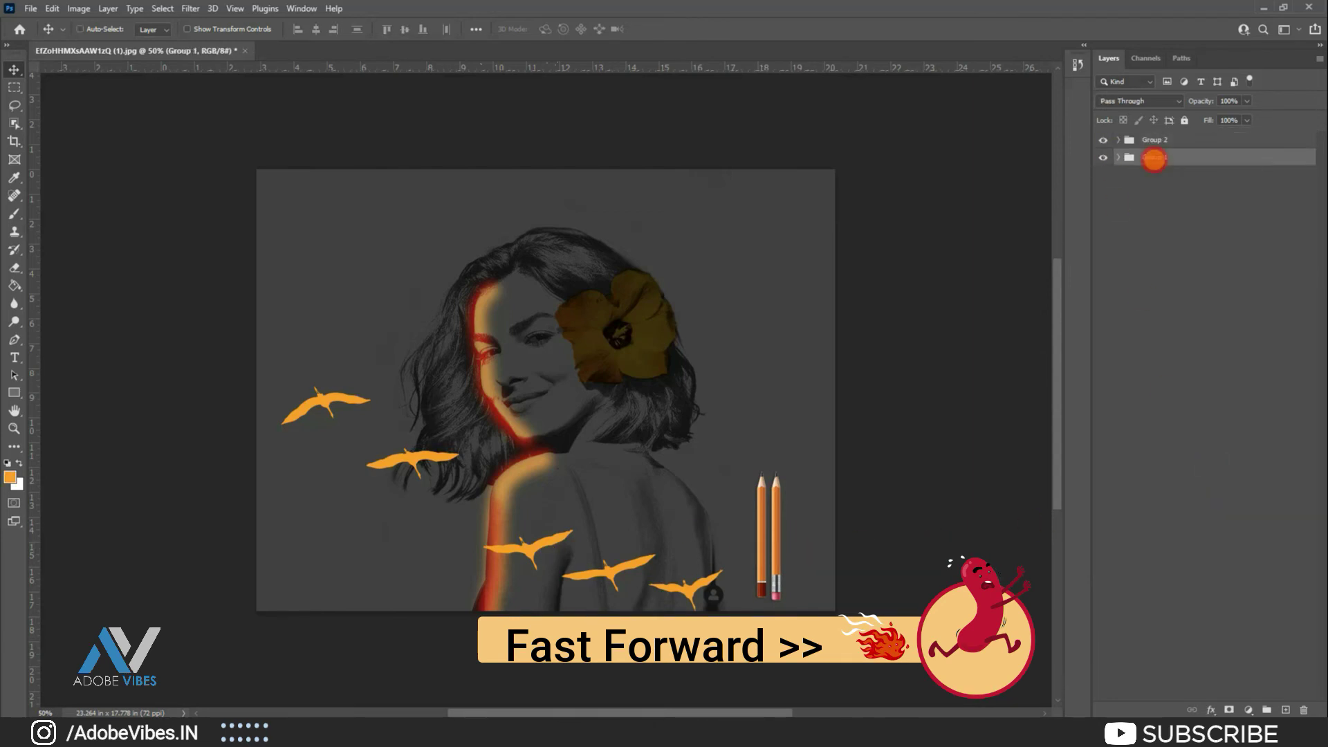
Add a layer mask to the add color layer and brush black along the face's outer edge to hide glow spilling onto the hair.
{"action": "key", "text": "ctrl+plus"}
{"action": "left_click", "coordinate": [1191, 407]}
{"action": "left_click", "coordinate": [1229, 710]}
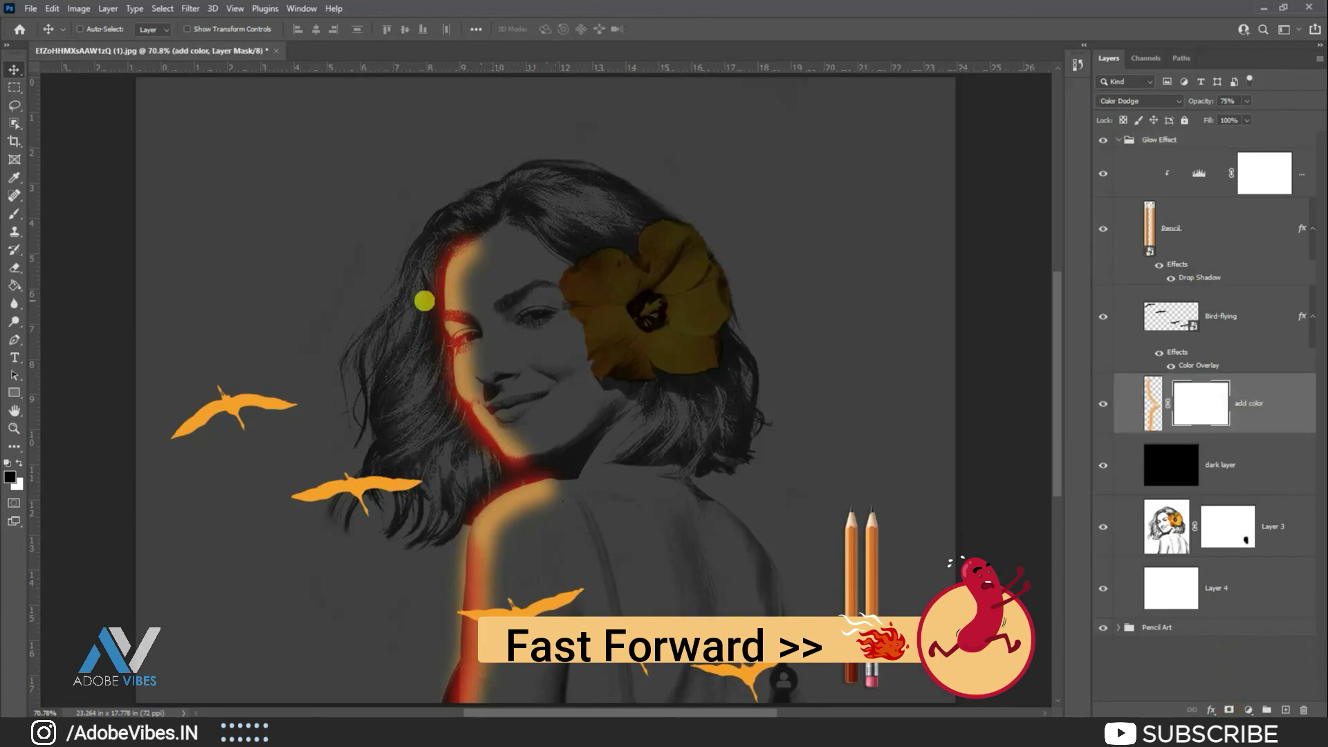
{"action": "key", "text": "ctrl+plus"}
{"action": "left_click", "coordinate": [14, 212]}
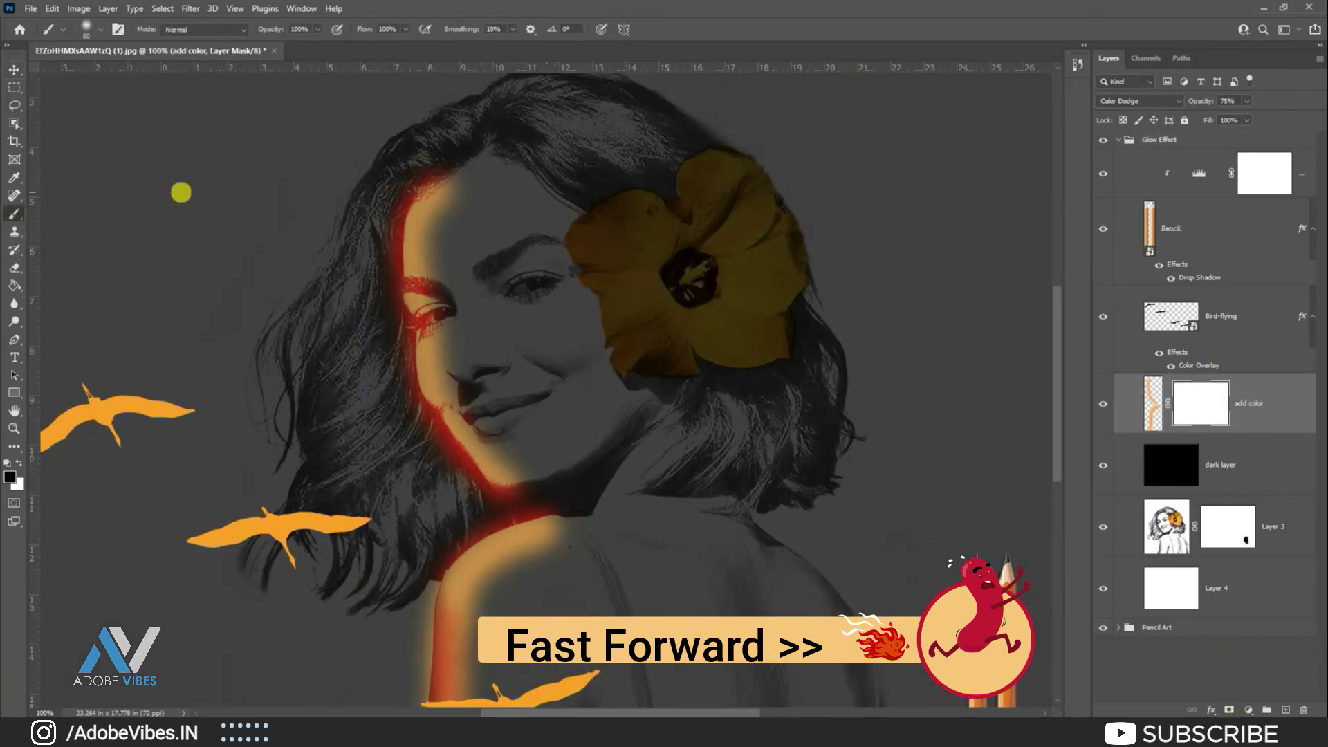
{"action": "mouse_move", "coordinate": [432, 162]}
{"action": "left_mouse_down"}
{"action": "mouse_move", "coordinate": [389, 258]}
{"action": "mouse_move", "coordinate": [408, 377]}
{"action": "mouse_move", "coordinate": [474, 484]}
{"action": "mouse_move", "coordinate": [532, 509]}
{"action": "left_mouse_up"}
{"action": "scroll", "coordinate": [303, 508], "scroll_direction": "down", "scroll_amount": 1}
{"action": "scroll", "coordinate": [302, 507], "scroll_direction": "down", "scroll_amount": 3}
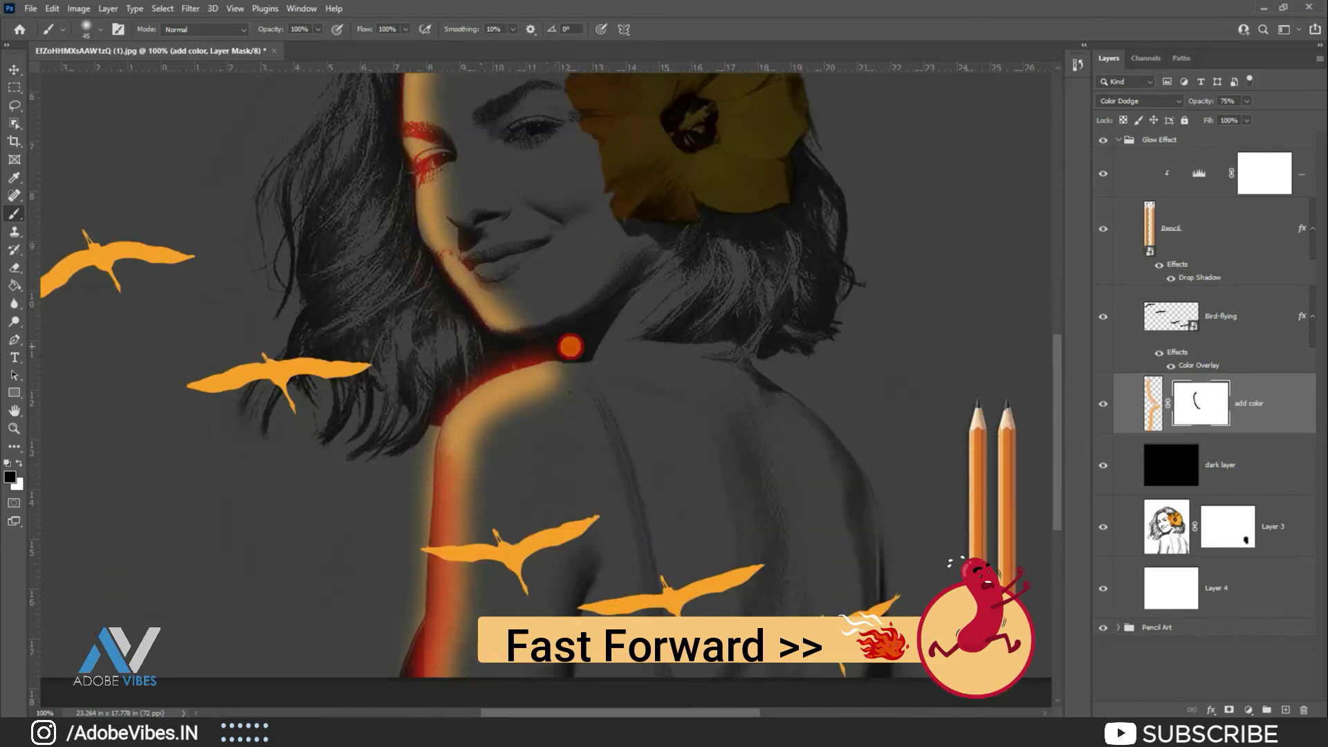
Try masking the glow spill along the top of the shoulder with a smaller brush, undoing the strokes.
{"action": "mouse_move", "coordinate": [563, 346]}
{"action": "left_mouse_down"}
{"action": "mouse_move", "coordinate": [464, 386]}
{"action": "mouse_move", "coordinate": [444, 408]}
{"action": "mouse_move", "coordinate": [424, 537]}
{"action": "left_mouse_up"}
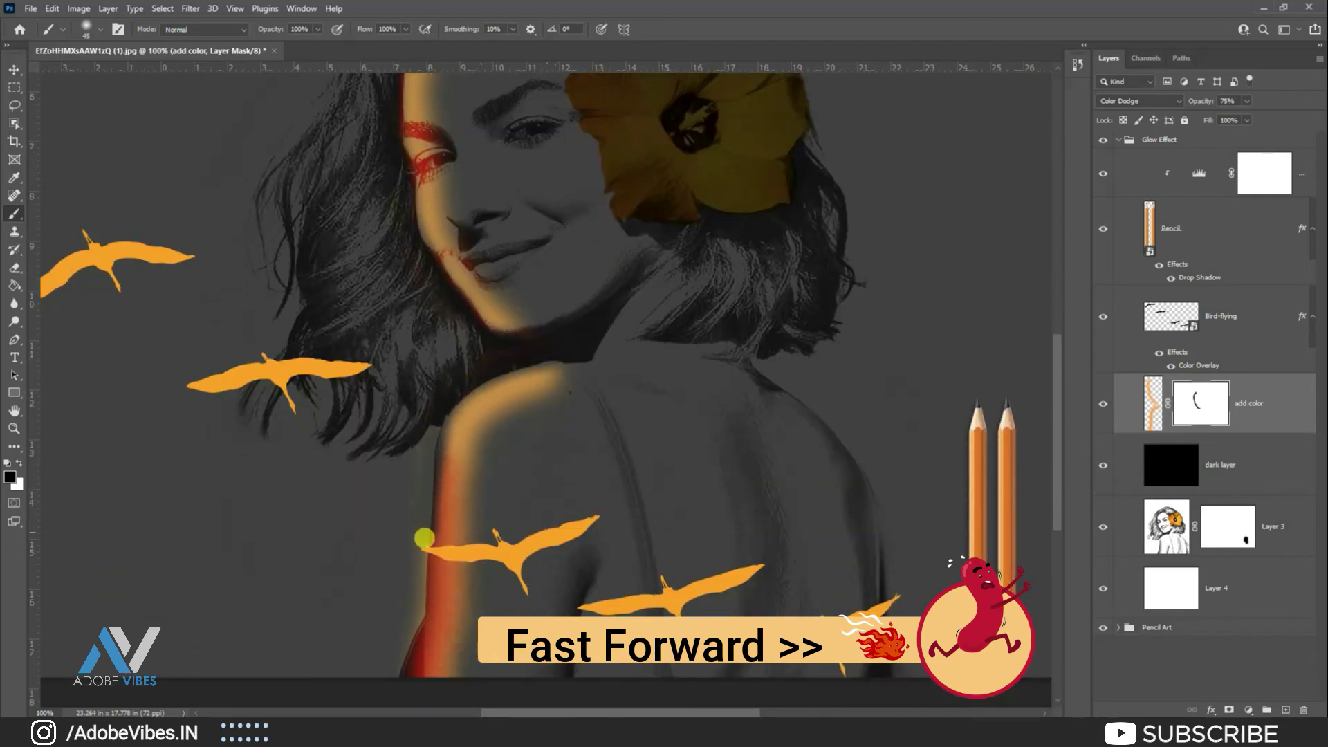
{"action": "scroll", "coordinate": [308, 430], "scroll_direction": "down", "scroll_amount": 2}
{"action": "key", "text": "ctrl+plus"}
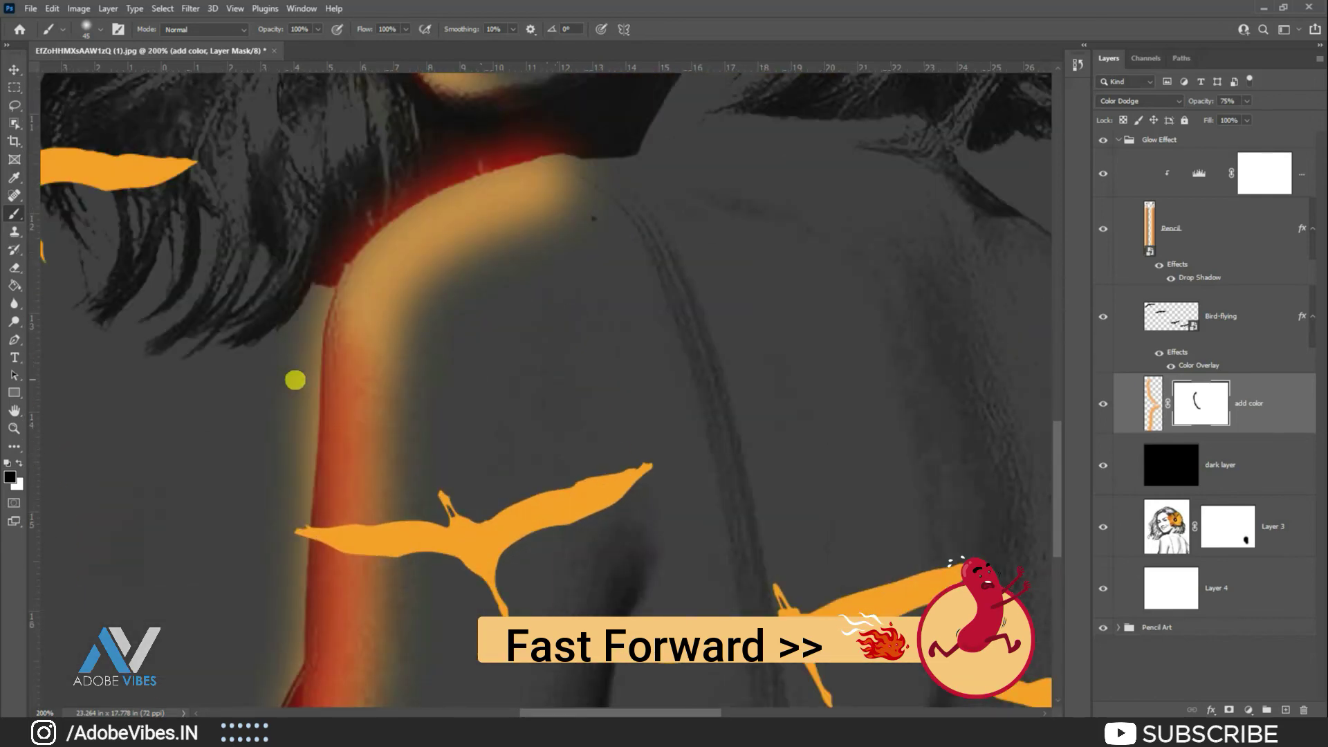
{"action": "key", "text": "bracketleft"}
{"action": "key", "text": "bracketleft"}
{"action": "key", "text": "bracketleft"}
{"action": "left_click_drag", "start_coordinate": [569, 141], "coordinate": [447, 177]}
{"action": "key", "text": "ctrl+z"}
{"action": "mouse_move", "coordinate": [591, 136]}
{"action": "left_mouse_down"}
{"action": "mouse_move", "coordinate": [517, 129]}
{"action": "mouse_move", "coordinate": [502, 101]}
{"action": "mouse_move", "coordinate": [465, 102]}
{"action": "mouse_move", "coordinate": [530, 125]}
{"action": "mouse_move", "coordinate": [536, 143]}
{"action": "mouse_move", "coordinate": [401, 195]}
{"action": "mouse_move", "coordinate": [341, 247]}
{"action": "left_mouse_up"}
{"action": "key", "text": "ctrl+z"}
Mask out the glow spilling beyond the shoulder and down the arm's outer edge with a larger black brush.
{"action": "key", "text": "bracketright"}
{"action": "key", "text": "bracketright"}
{"action": "mouse_move", "coordinate": [568, 109]}
{"action": "left_mouse_down"}
{"action": "mouse_move", "coordinate": [487, 129]}
{"action": "mouse_move", "coordinate": [531, 126]}
{"action": "mouse_move", "coordinate": [414, 172]}
{"action": "mouse_move", "coordinate": [320, 263]}
{"action": "mouse_move", "coordinate": [282, 432]}
{"action": "mouse_move", "coordinate": [287, 413]}
{"action": "mouse_move", "coordinate": [278, 518]}
{"action": "left_mouse_up"}
{"action": "scroll", "coordinate": [278, 519], "scroll_direction": "down", "scroll_amount": 5}
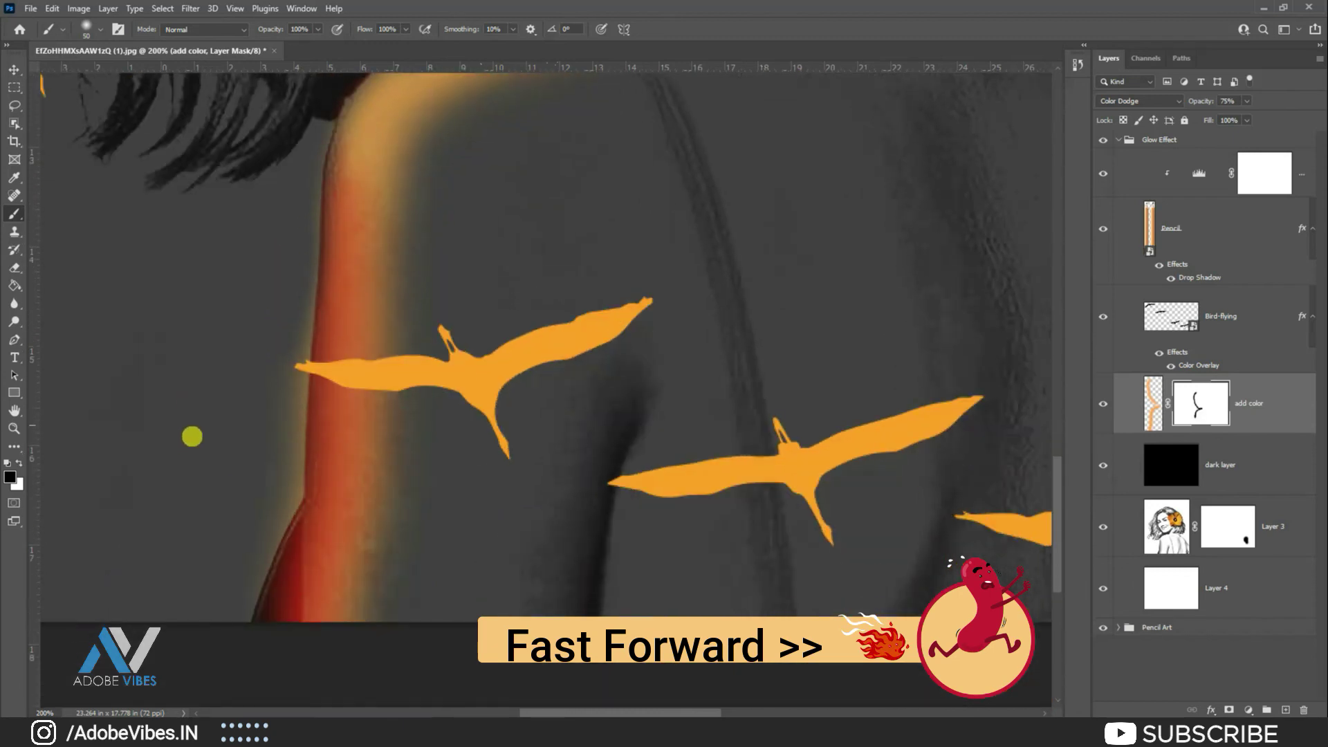
{"action": "mouse_move", "coordinate": [282, 252]}
{"action": "left_mouse_down"}
{"action": "mouse_move", "coordinate": [292, 312]}
{"action": "mouse_move", "coordinate": [297, 288]}
{"action": "mouse_move", "coordinate": [281, 354]}
{"action": "left_mouse_up"}
{"action": "key", "text": "ctrl+z"}
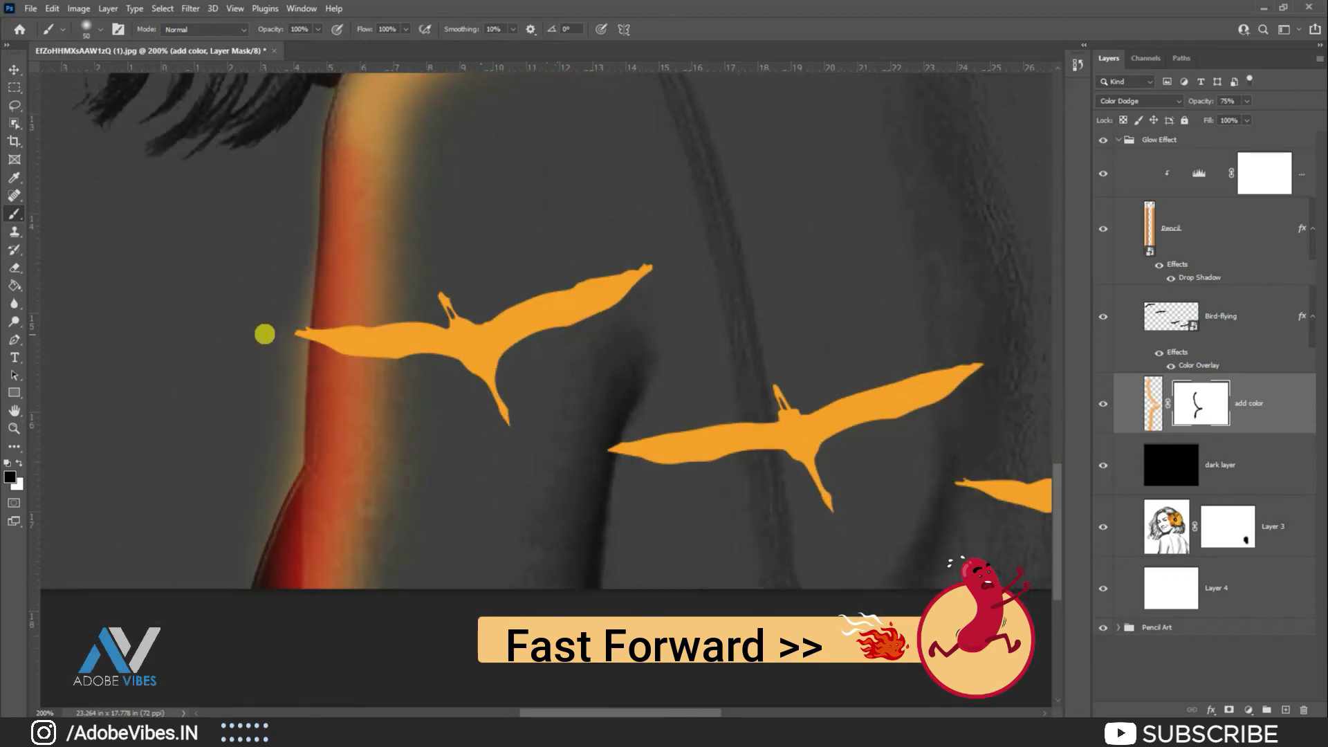
{"action": "mouse_move", "coordinate": [288, 295]}
{"action": "left_mouse_down"}
{"action": "mouse_move", "coordinate": [281, 415]}
{"action": "mouse_move", "coordinate": [249, 533]}
{"action": "left_mouse_up"}
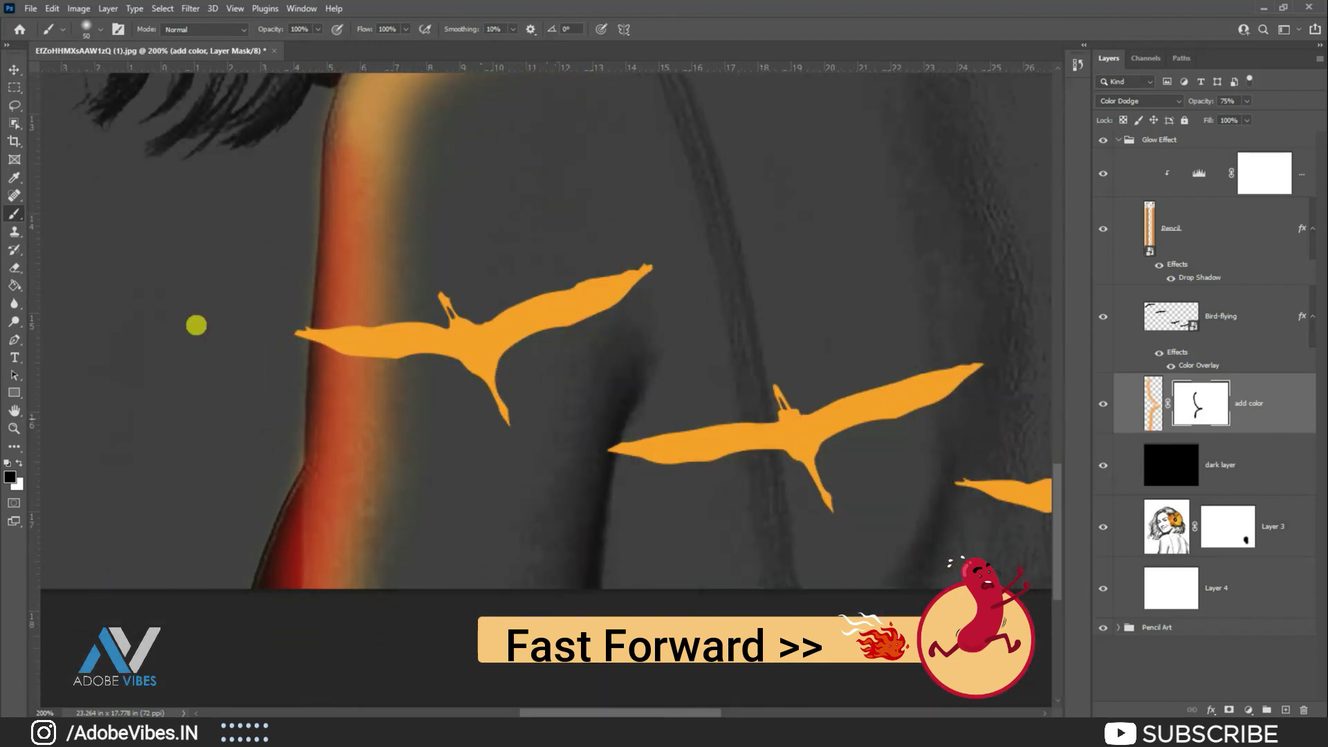
Collapse the Glow Effect group and stamp all visible layers into a new merged layer above it.
{"action": "scroll", "coordinate": [172, 292], "scroll_direction": "up", "scroll_amount": 5}
{"action": "scroll", "coordinate": [172, 292], "scroll_direction": "up", "scroll_amount": 12}
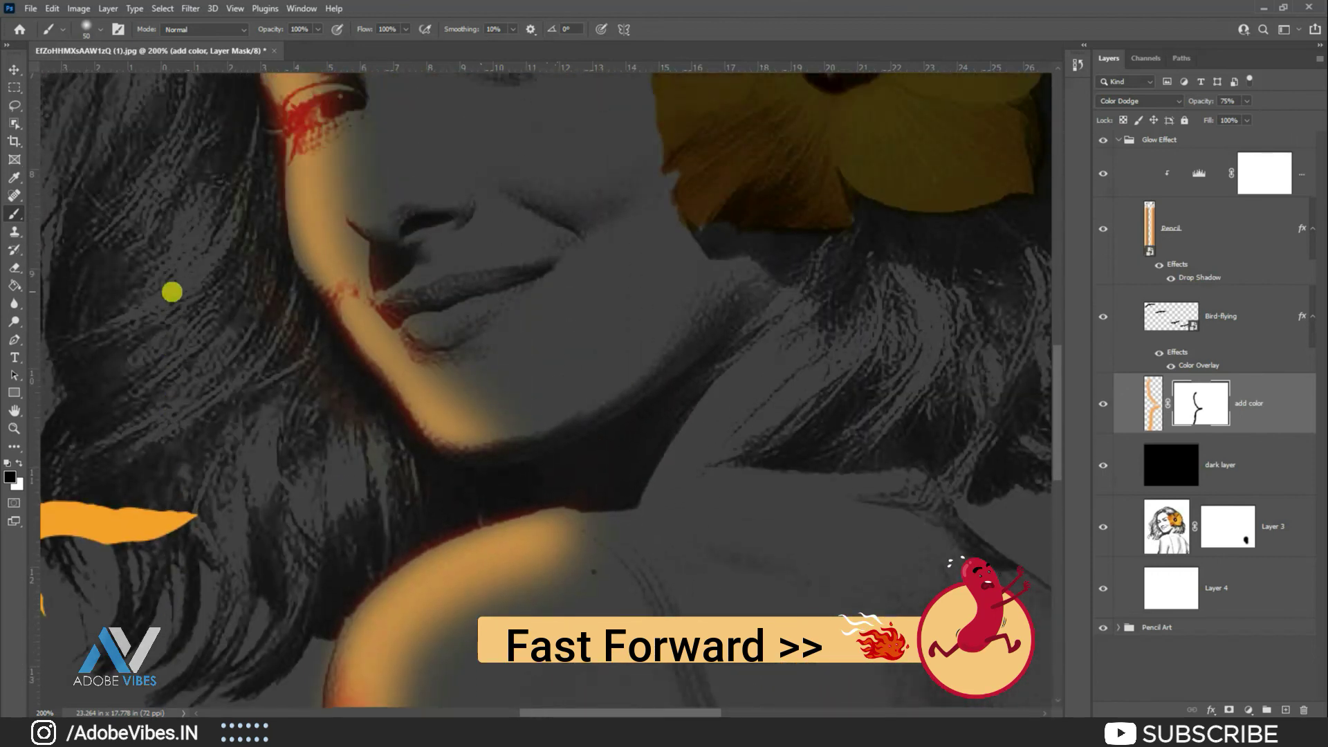
{"action": "key", "text": "ctrl+0"}
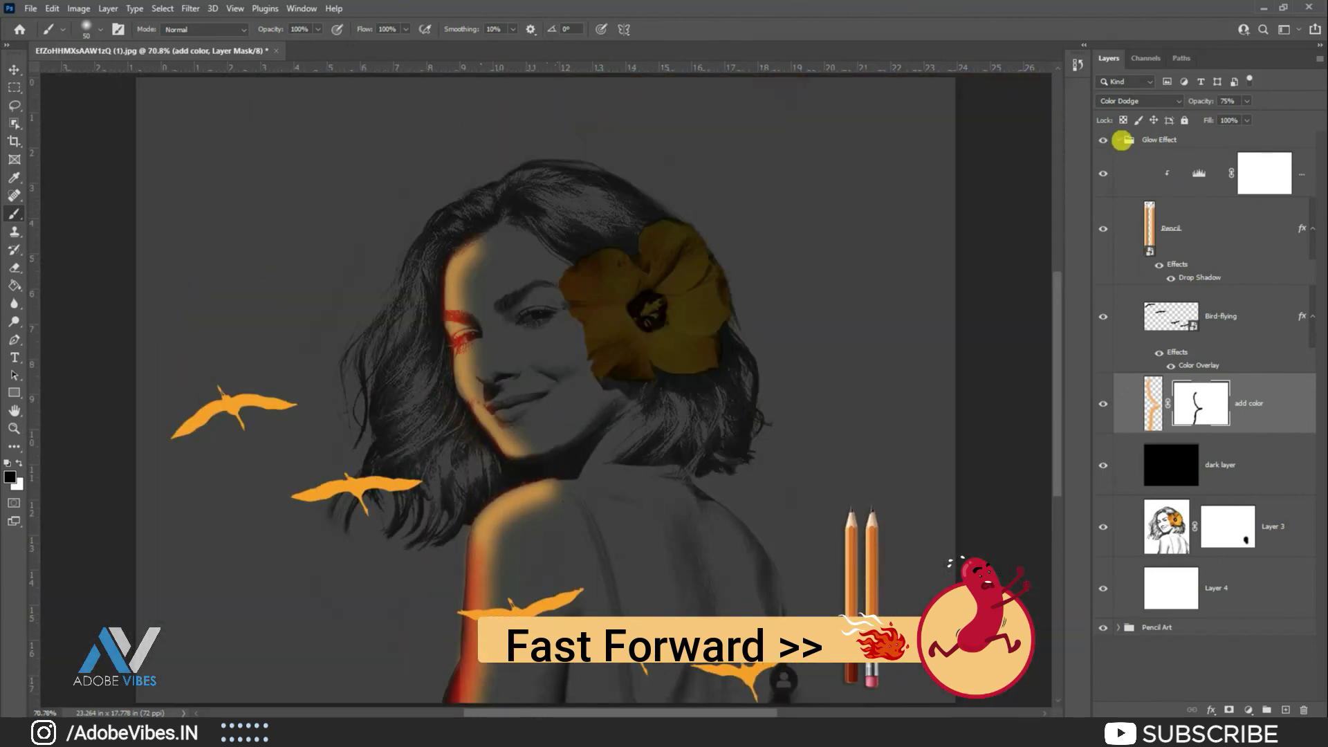
{"action": "left_click", "coordinate": [1121, 141]}
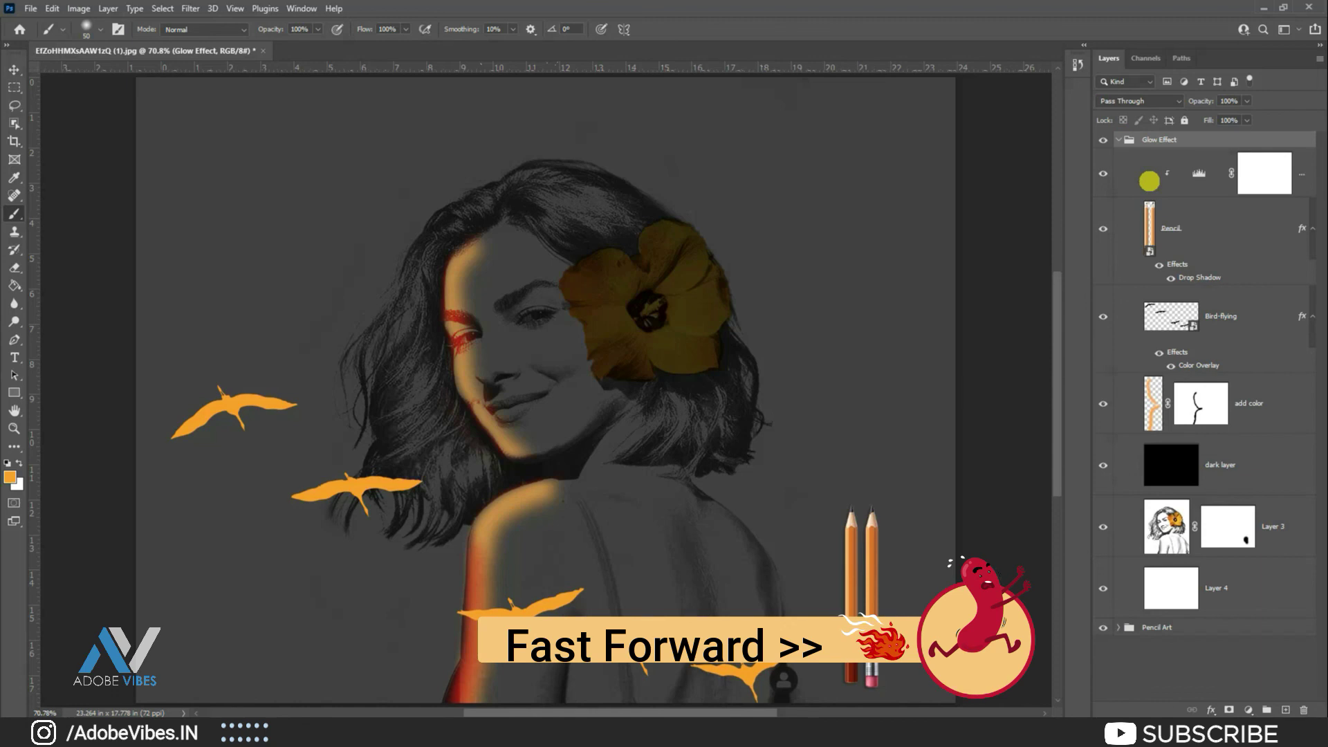
{"action": "left_click", "coordinate": [1120, 140]}
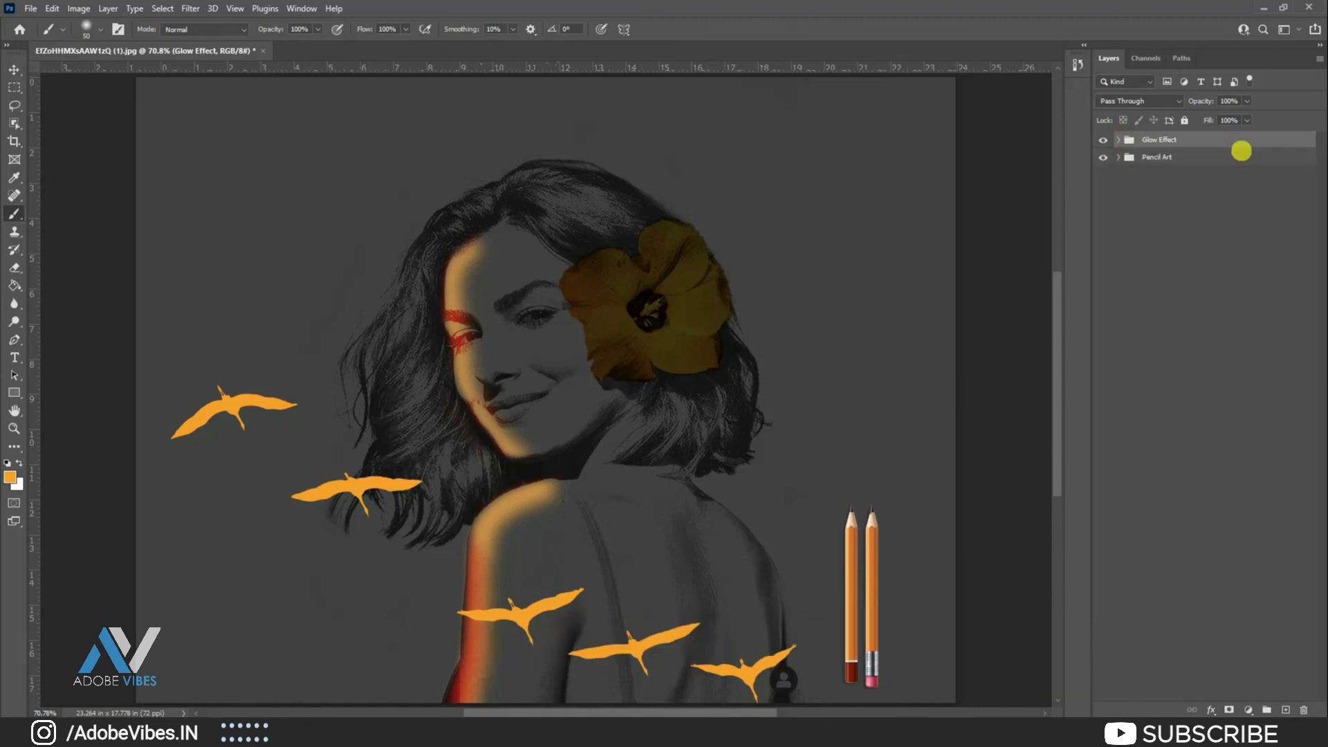
{"action": "key", "text": "ctrl+shift+alt+e"}
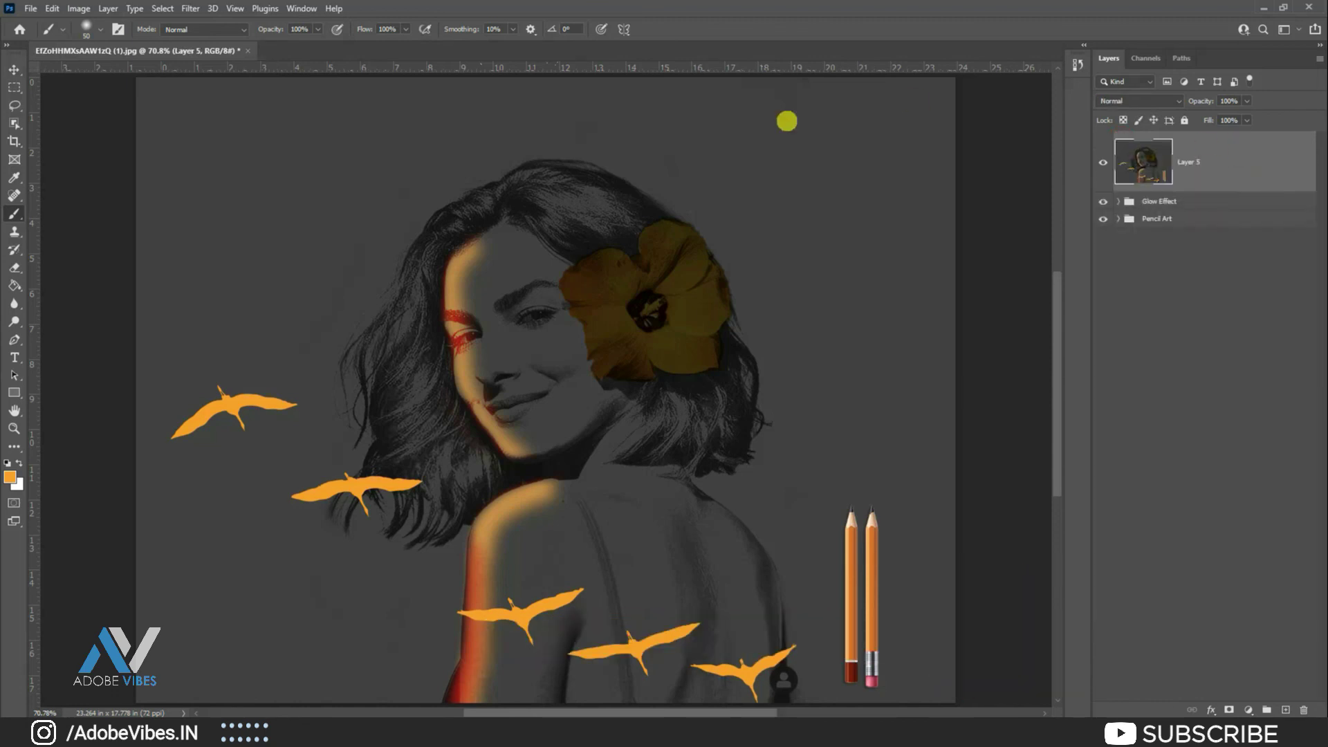
Apply Topaz Adjust 5 to the merged layer, comparing Color Blast and Brilliant Warm before choosing Brilliant Cold from the Classic Collection.
{"action": "left_click", "coordinate": [192, 8]}
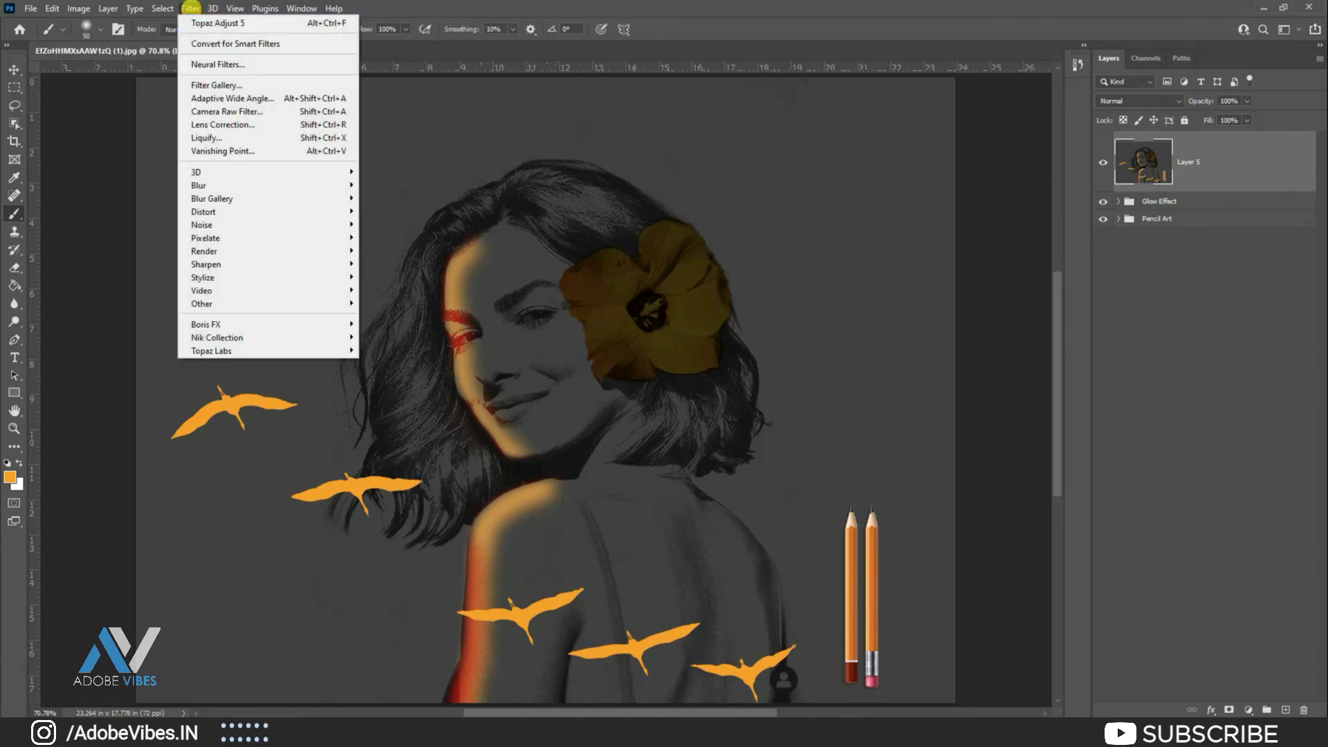
{"action": "mouse_move", "coordinate": [325, 351]}
{"action": "left_click", "coordinate": [391, 351]}
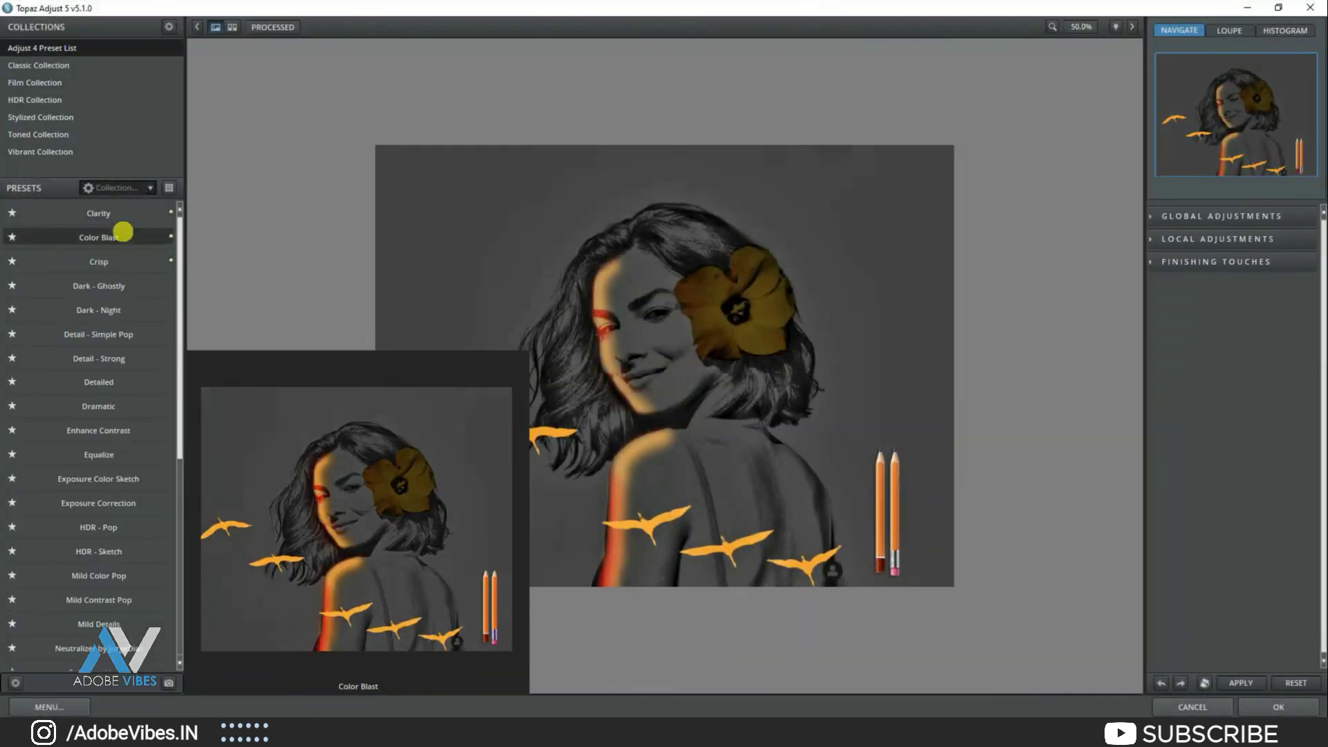
{"action": "left_click", "coordinate": [124, 235]}
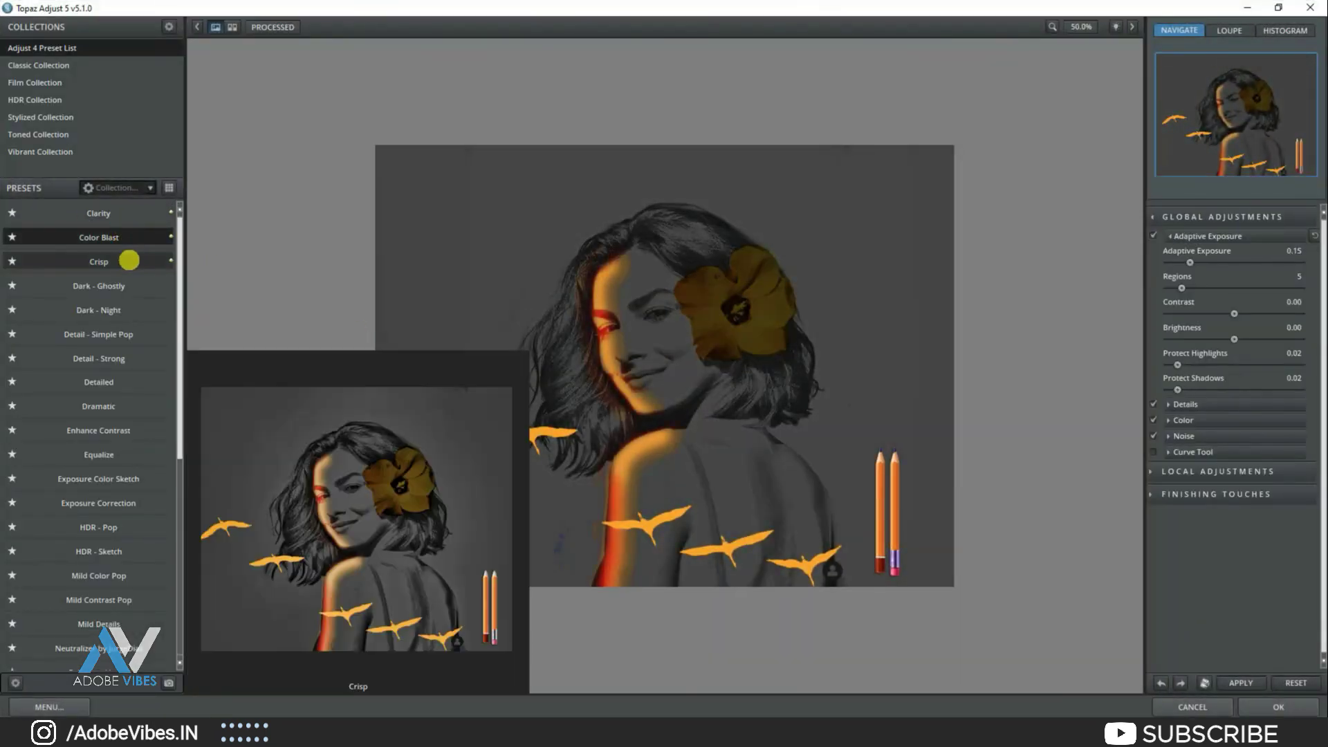
{"action": "left_click", "coordinate": [52, 65]}
{"action": "left_click", "coordinate": [119, 213]}
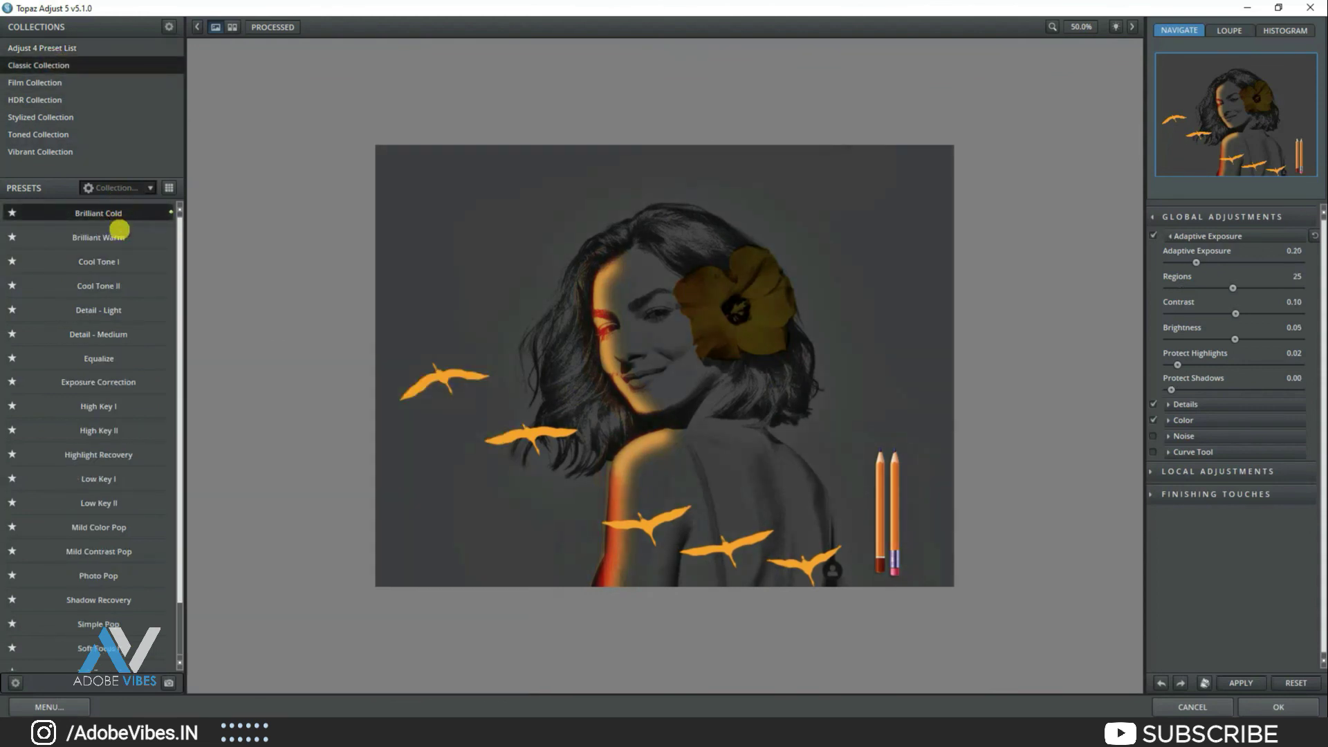
{"action": "left_click", "coordinate": [118, 234]}
{"action": "left_click", "coordinate": [121, 236]}
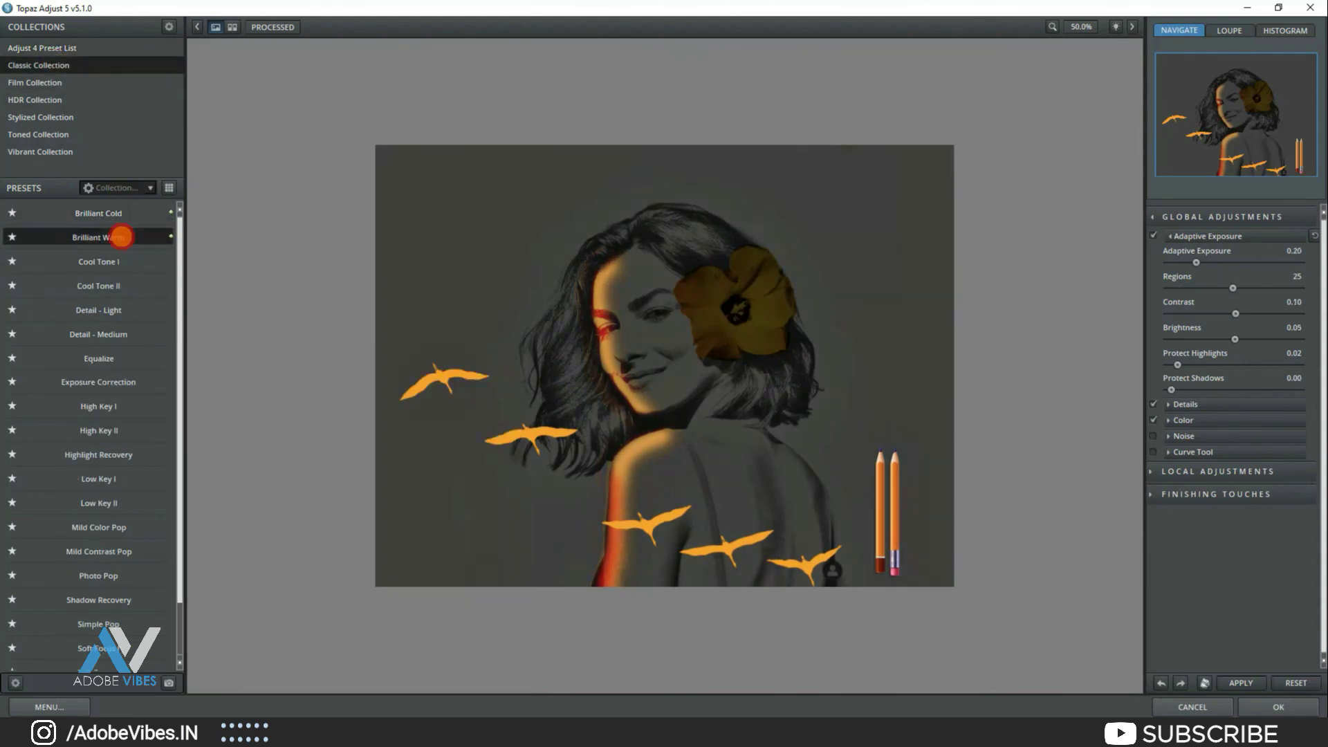
{"action": "left_click", "coordinate": [110, 211]}
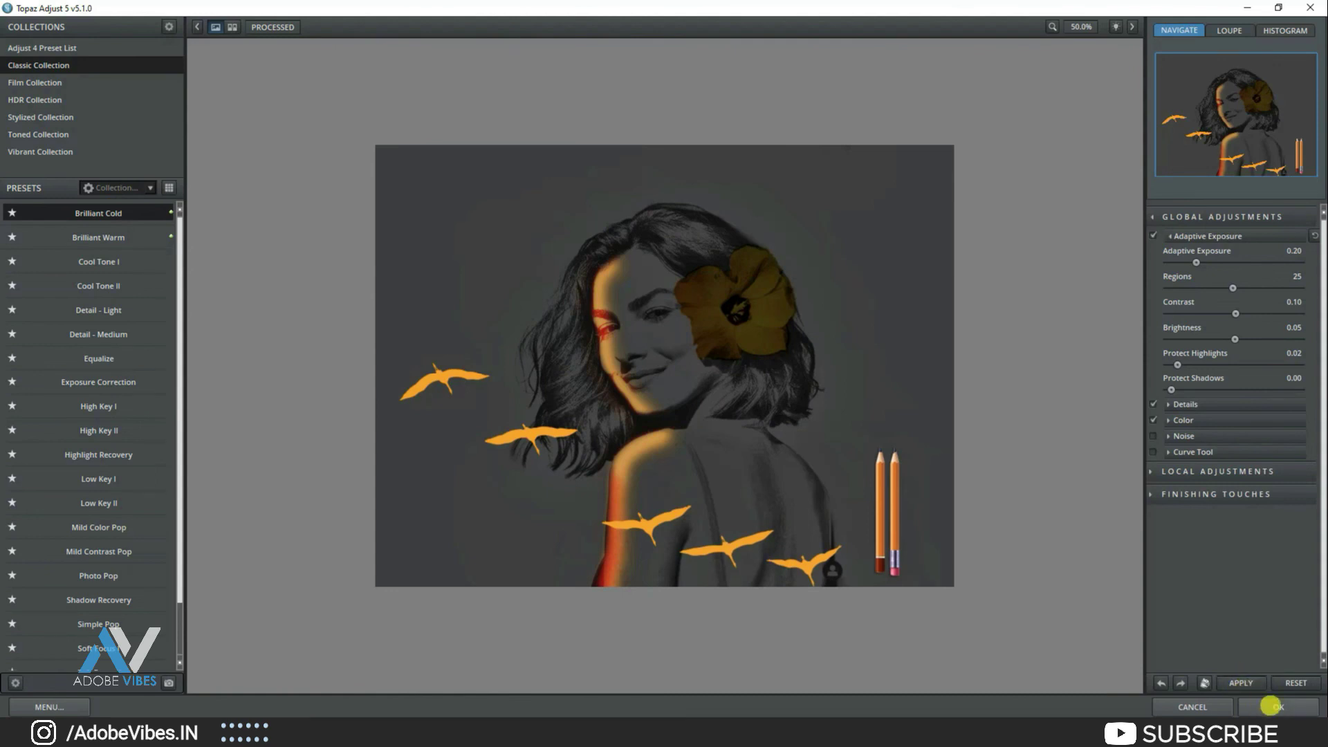
{"action": "left_click", "coordinate": [1277, 705]}
{"action": "key", "text": "ctrl+minus"}
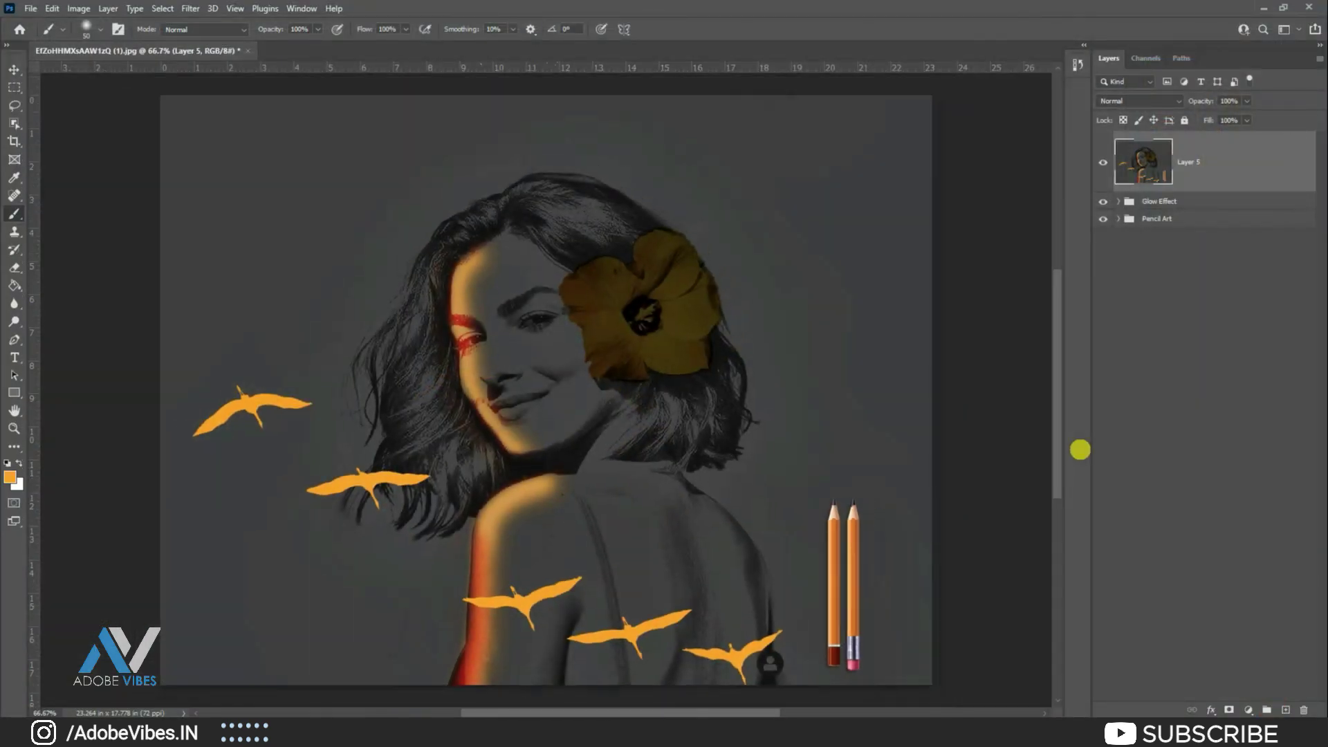